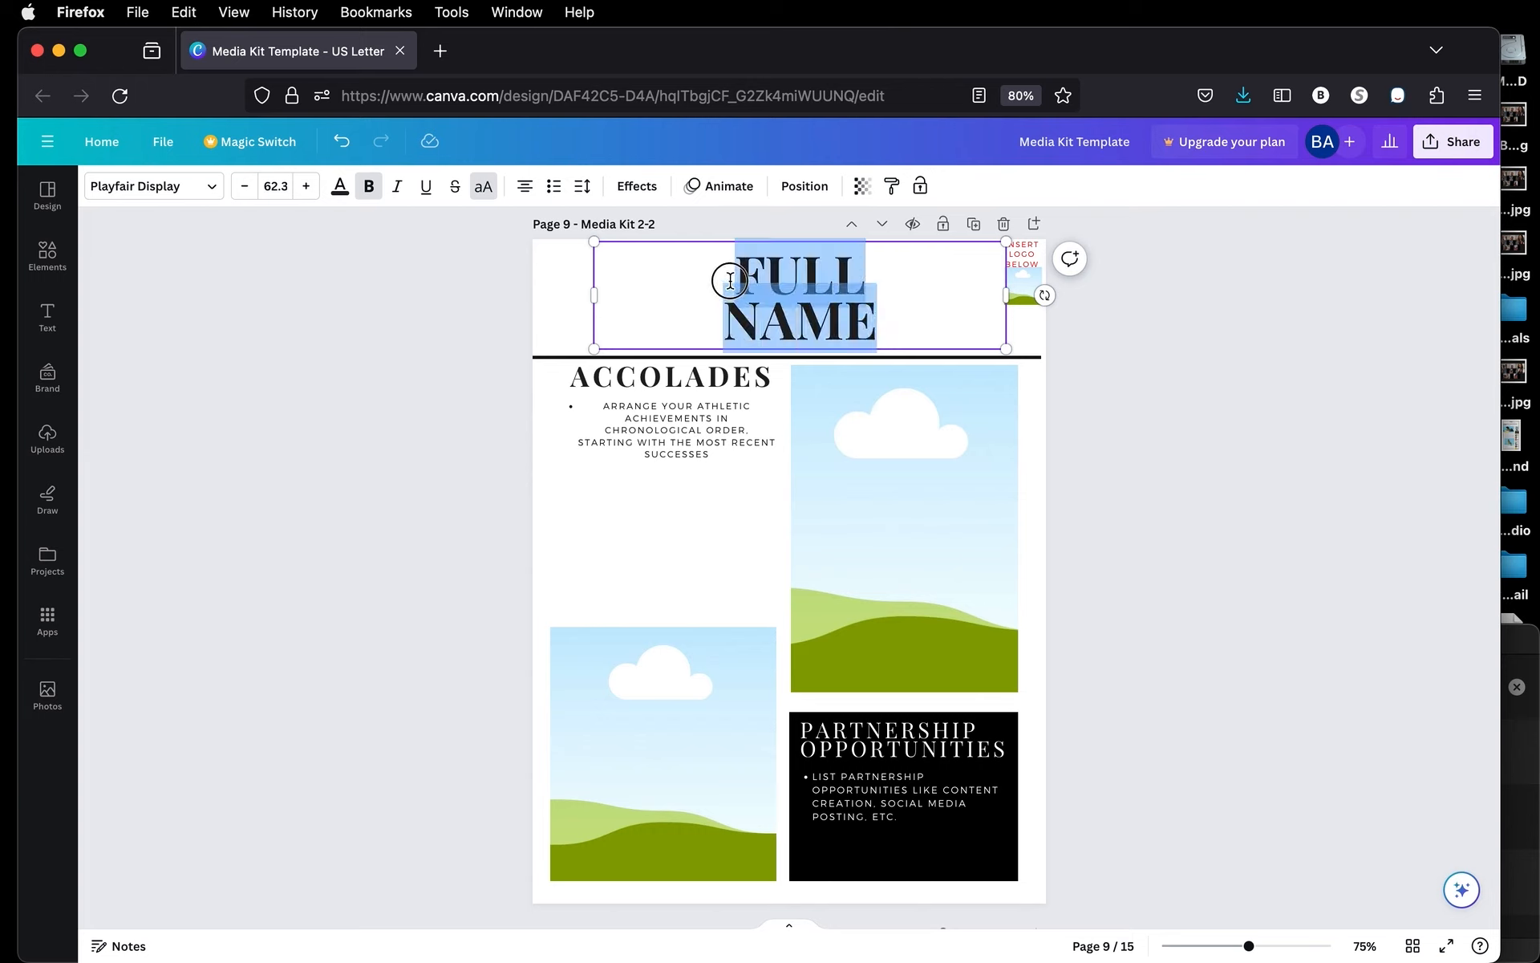
Replace the page heading placeholder with a sample person's full name
{"action": "type", "text": "TE"}
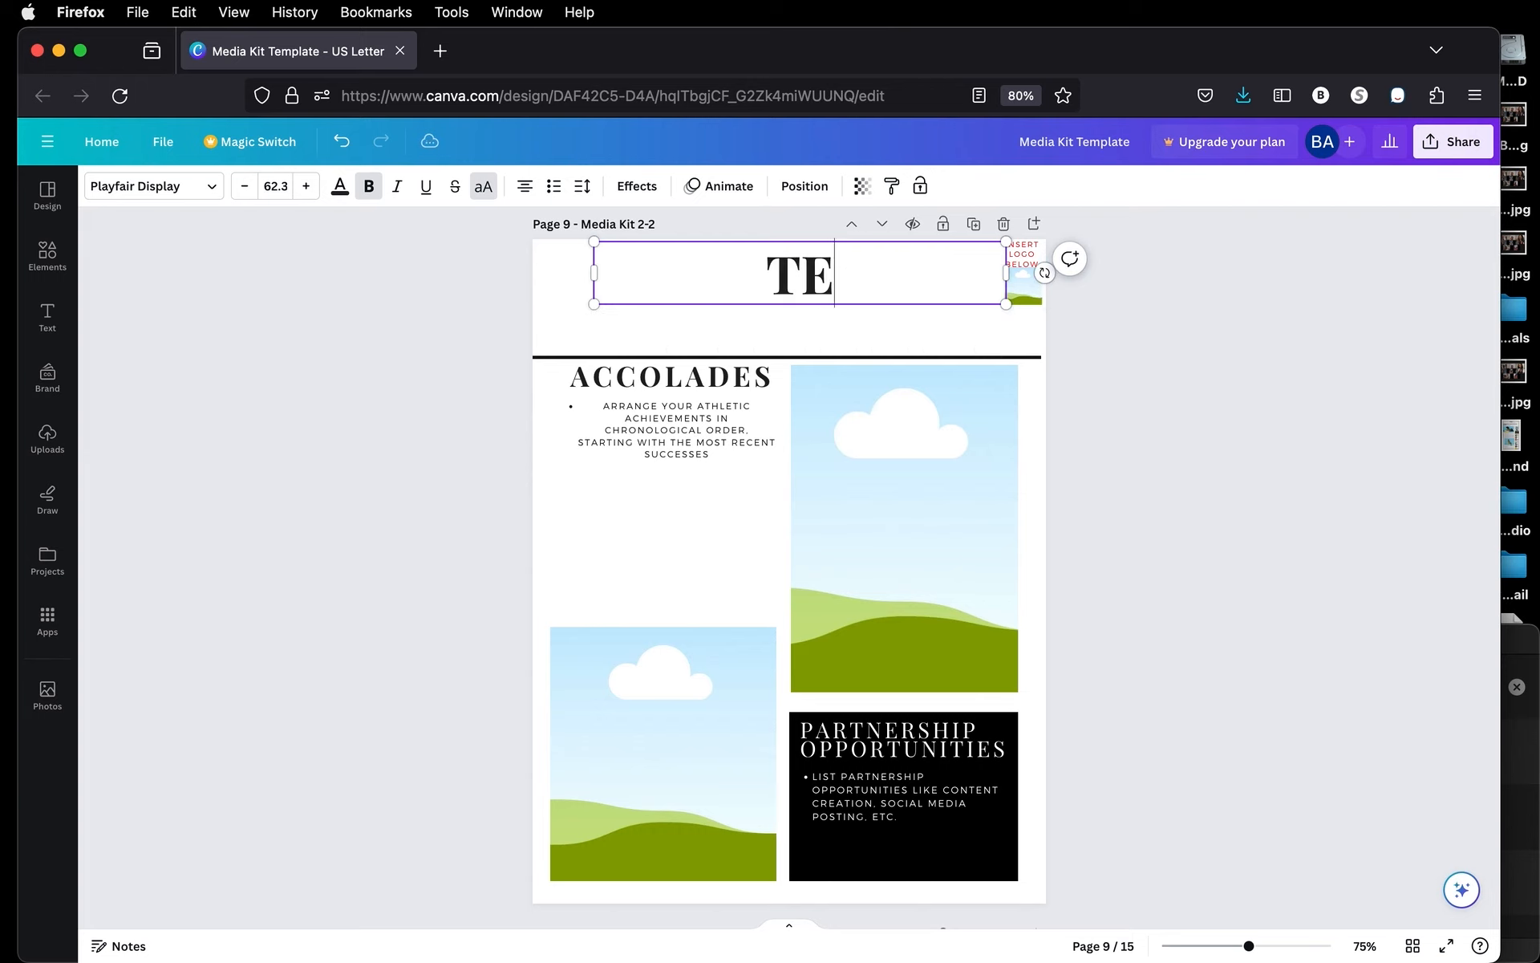
{"action": "type", "text": "ST AND"}
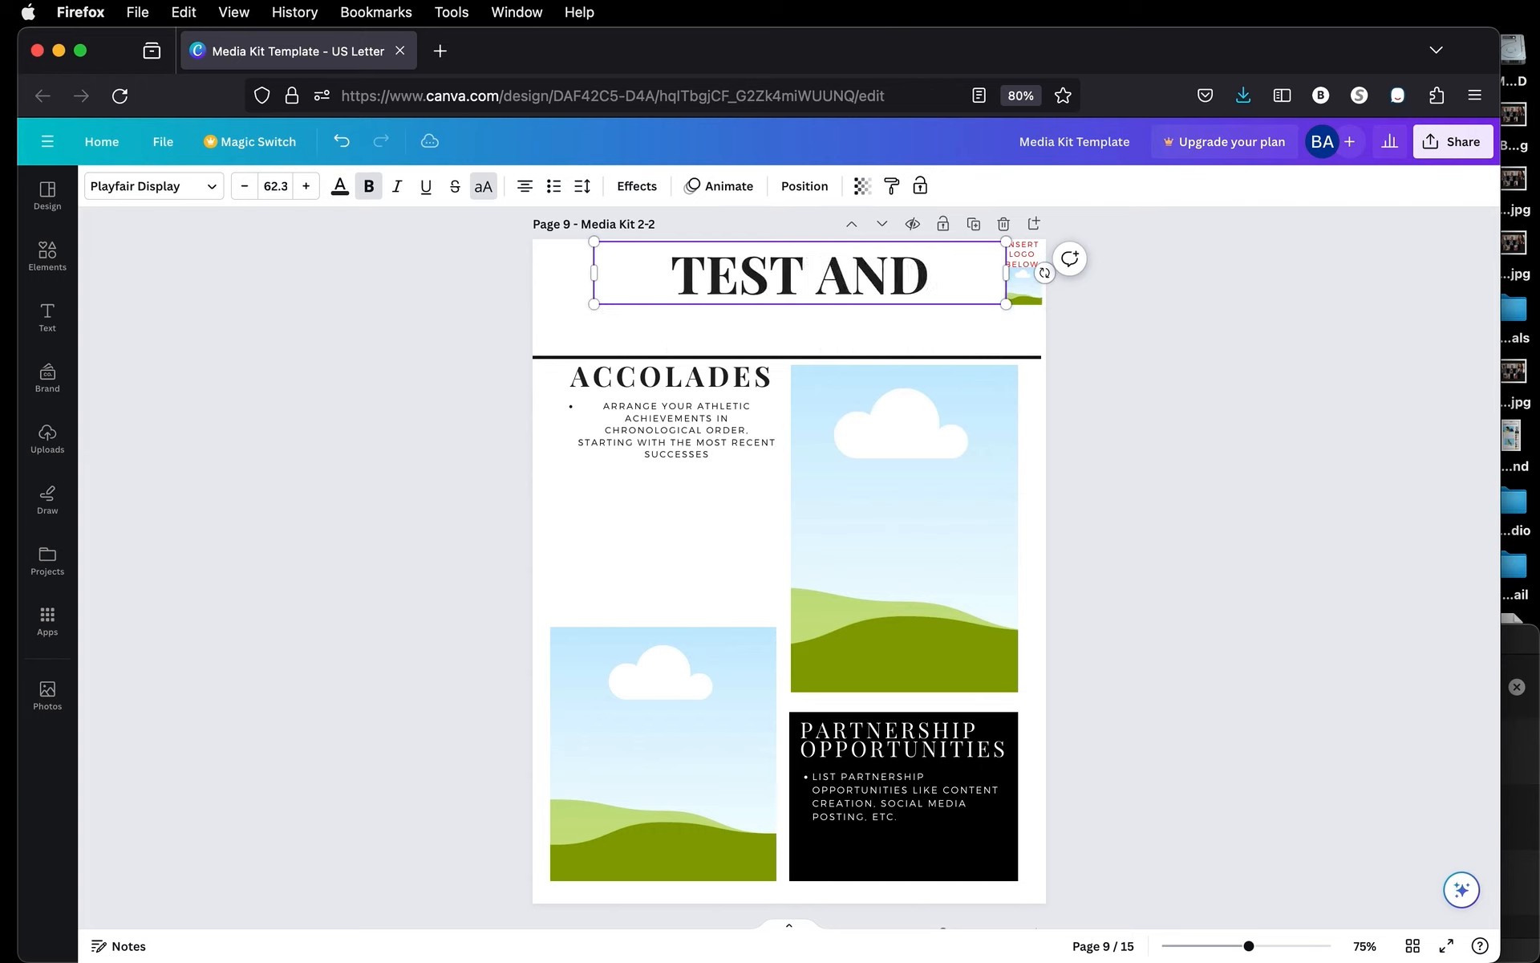
{"action": "key", "text": "super+a"}
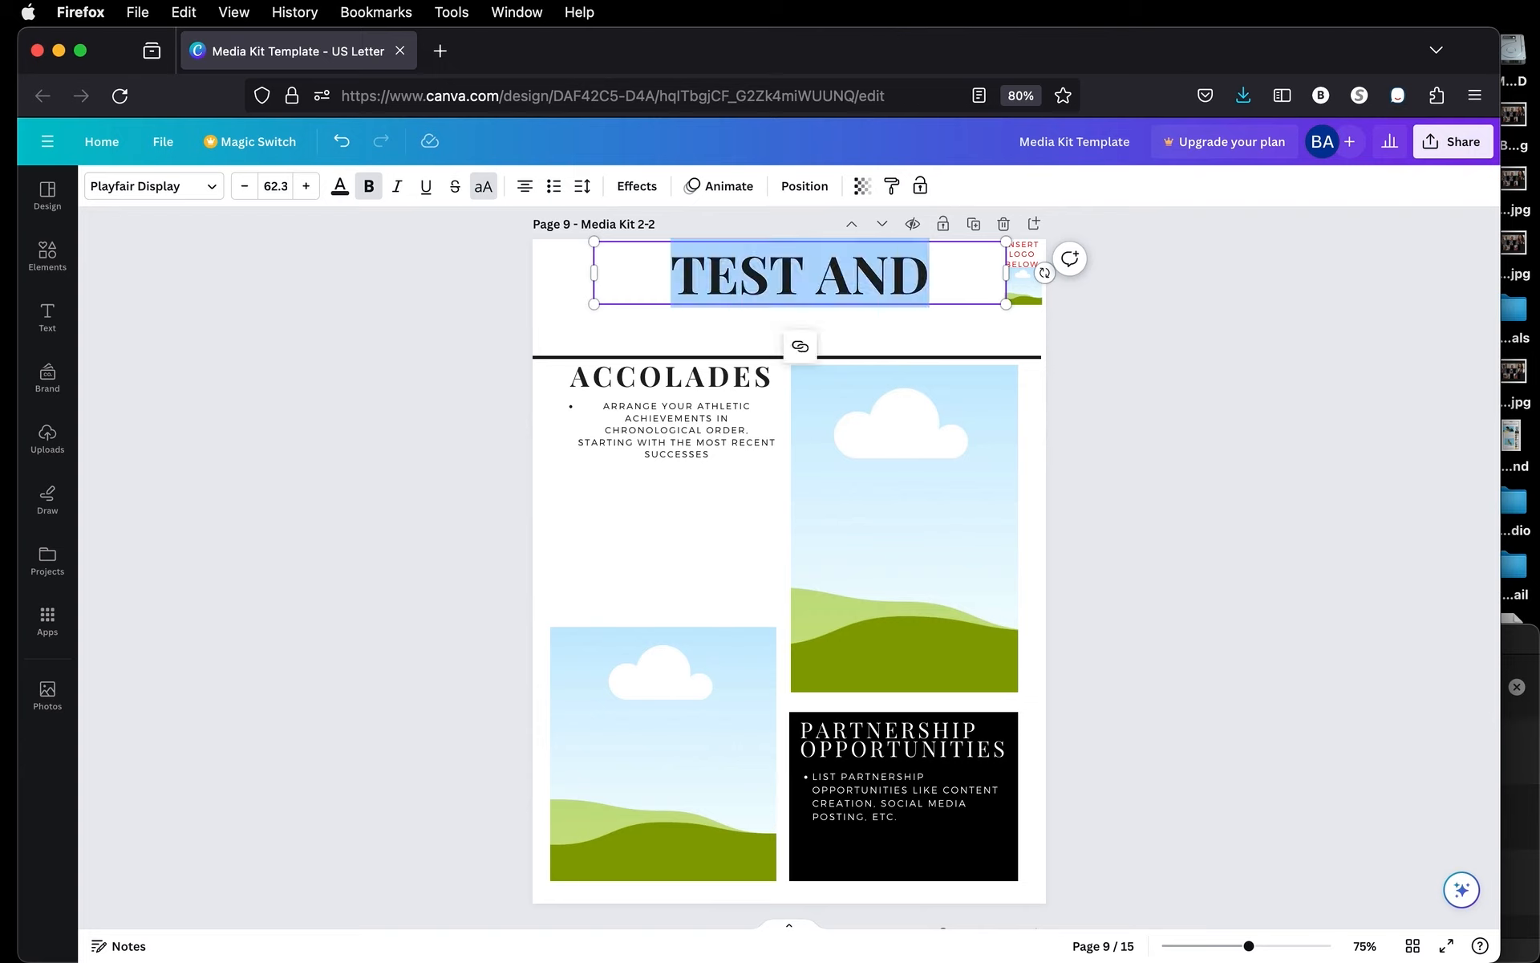
{"action": "type", "text": "JOHN D"}
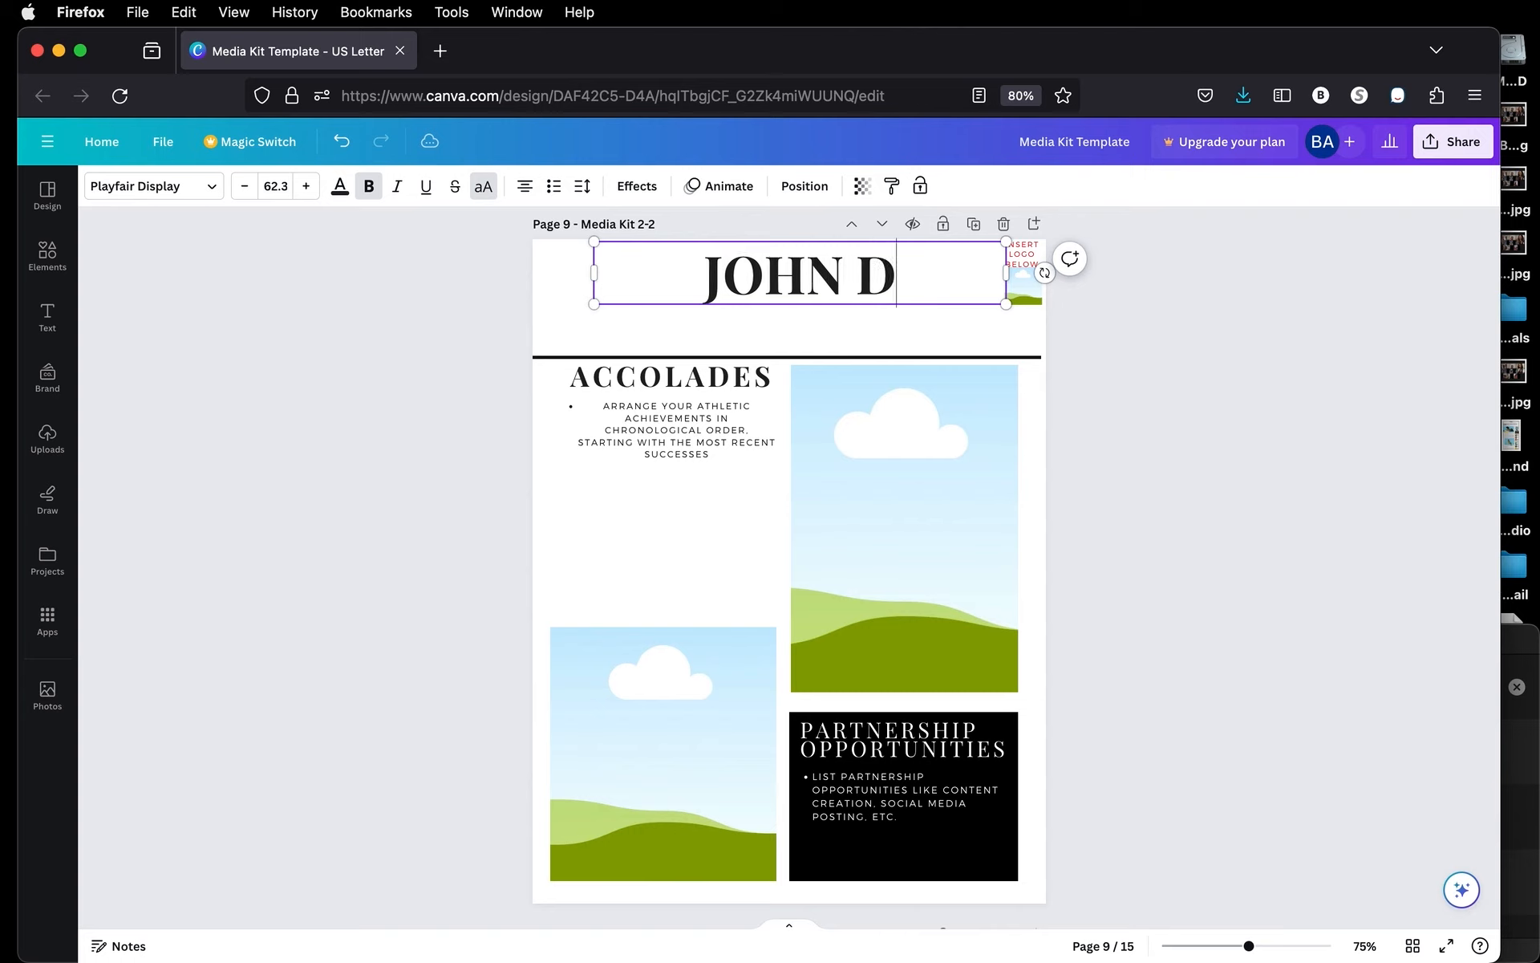
{"action": "type", "text": "OW"}
{"action": "key", "text": "BackSpace"}
{"action": "type", "text": "E"}
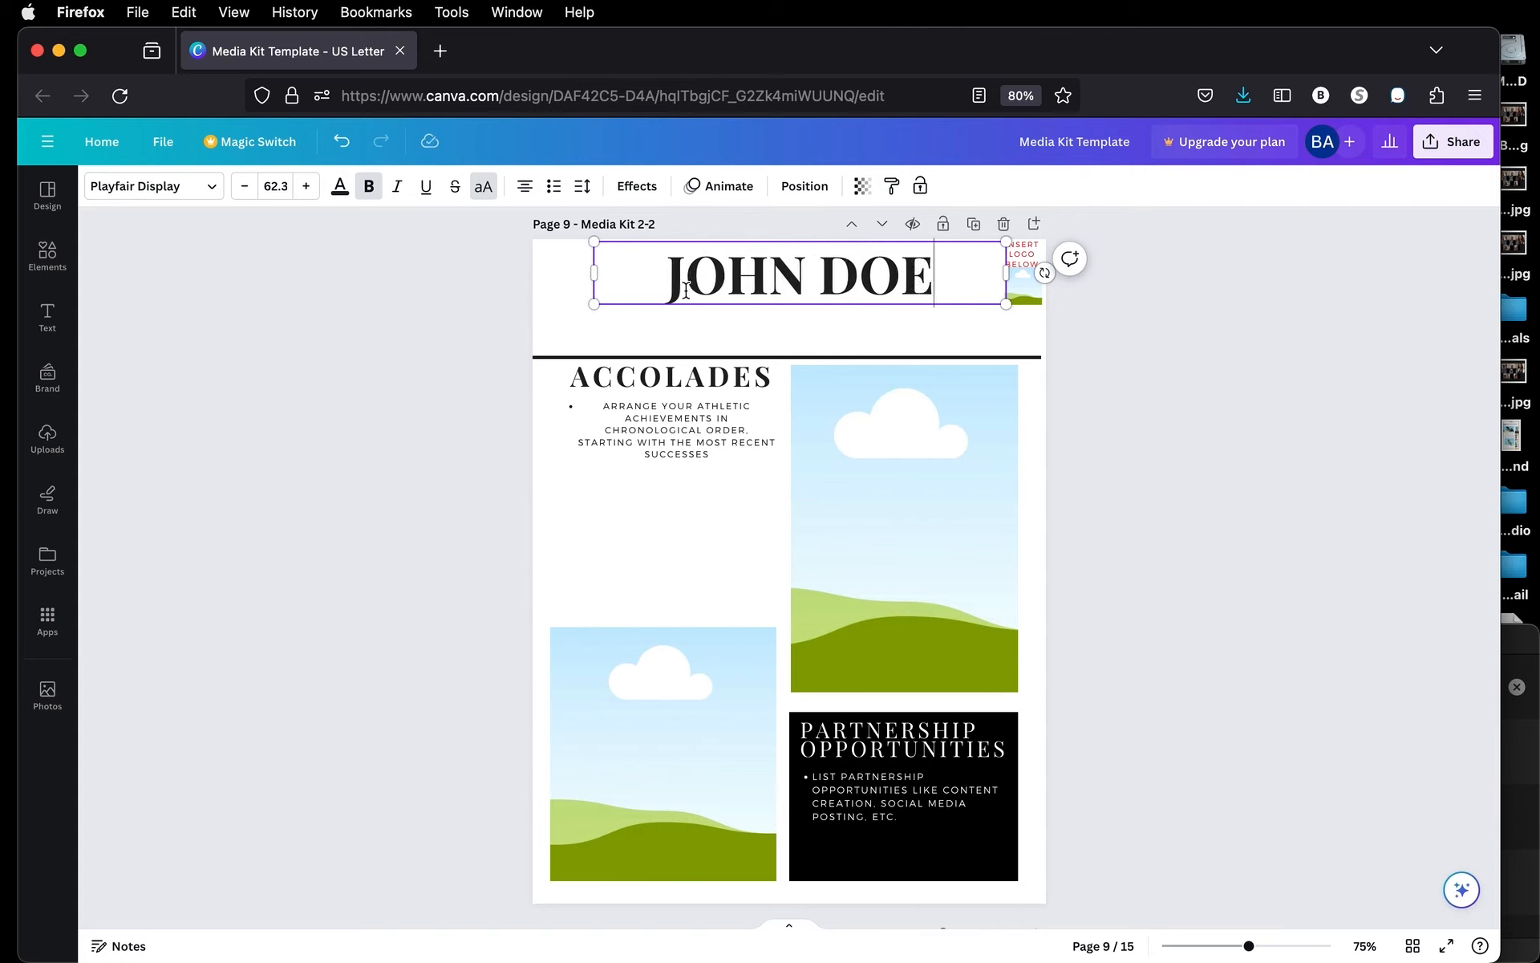
Split the heading into two lines, with the first name above the last name
{"action": "left_click", "coordinate": [824, 279]}
{"action": "key", "text": "BackSpace"}
{"action": "key", "text": "Return"}
{"action": "left_click", "coordinate": [1243, 352]}
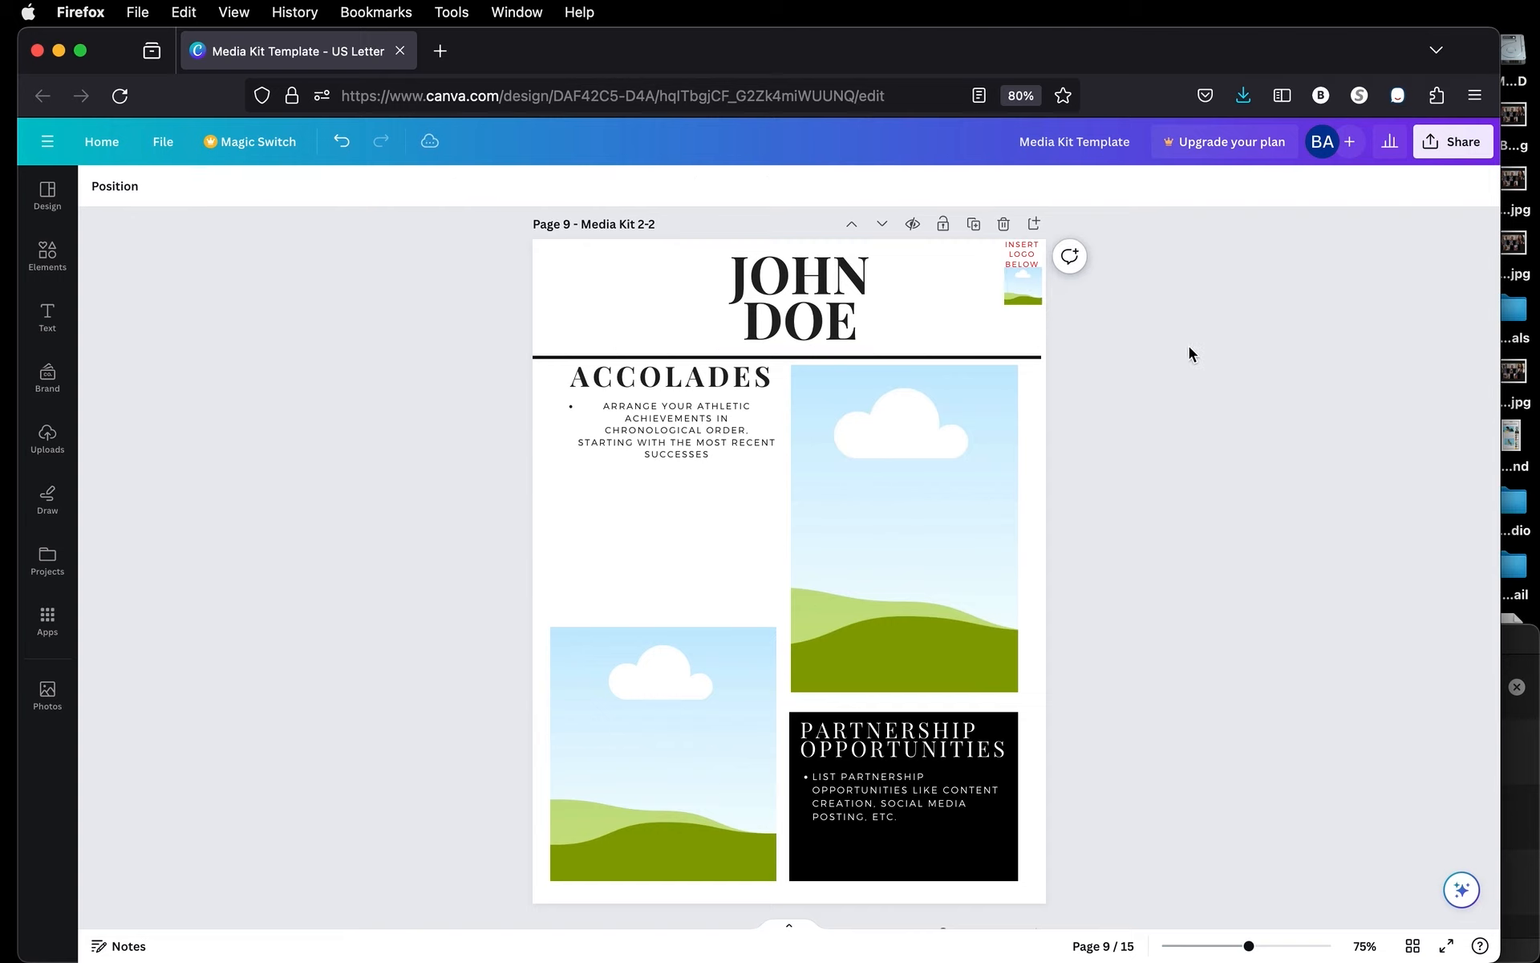
Try the Barlow, Glacial Indifference and Muli fonts on the name heading
{"action": "left_click", "coordinate": [827, 285]}
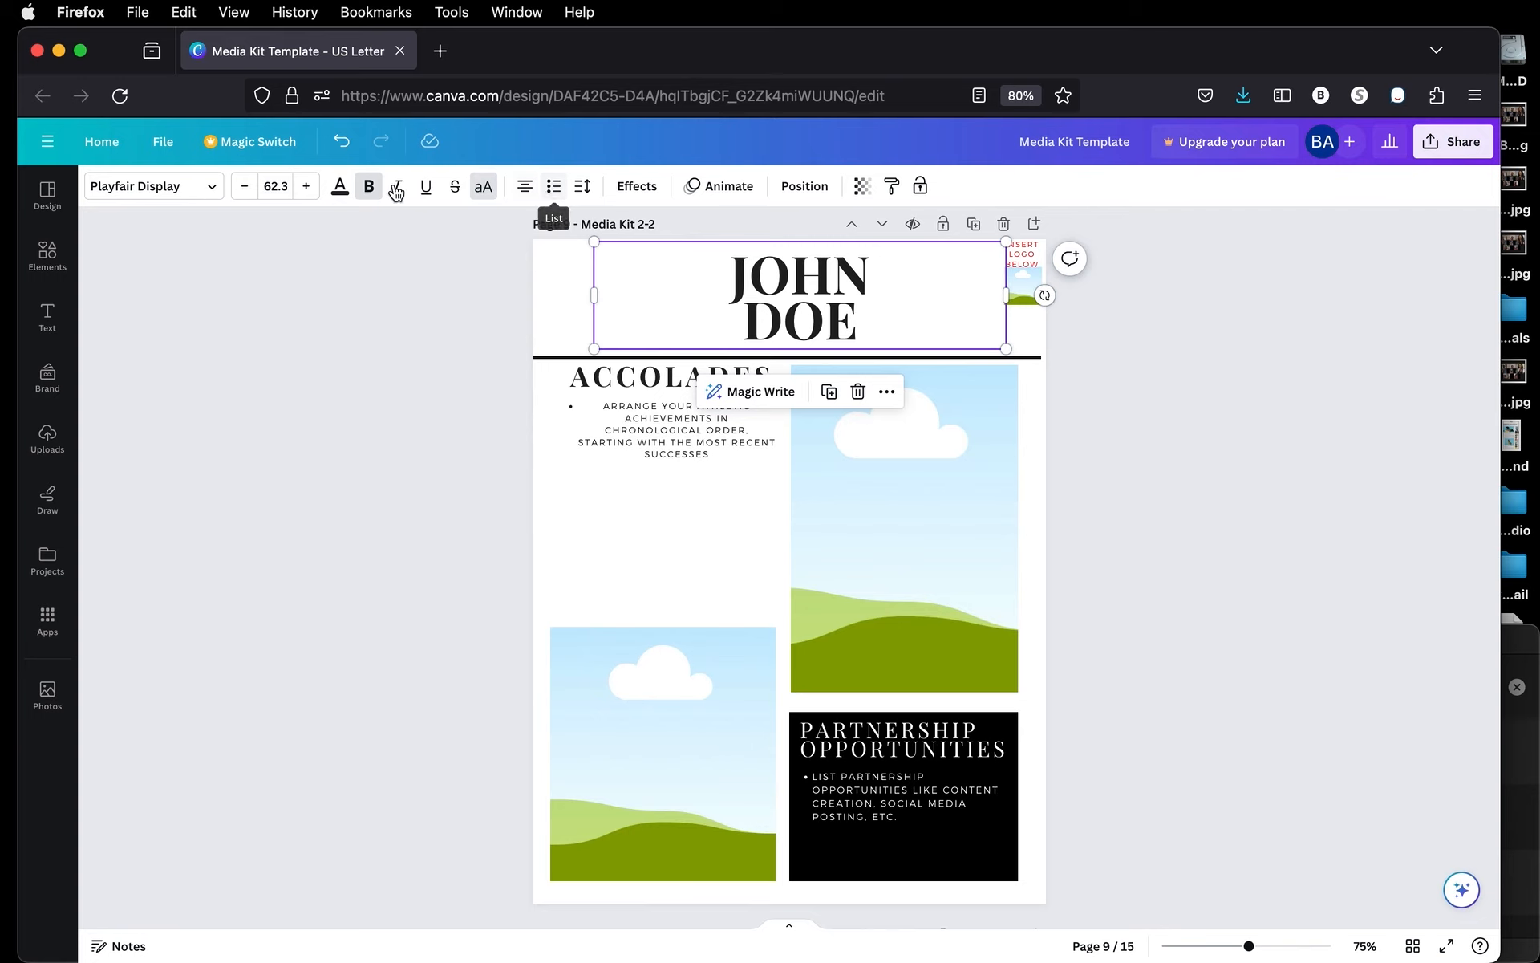
{"action": "left_click", "coordinate": [213, 191]}
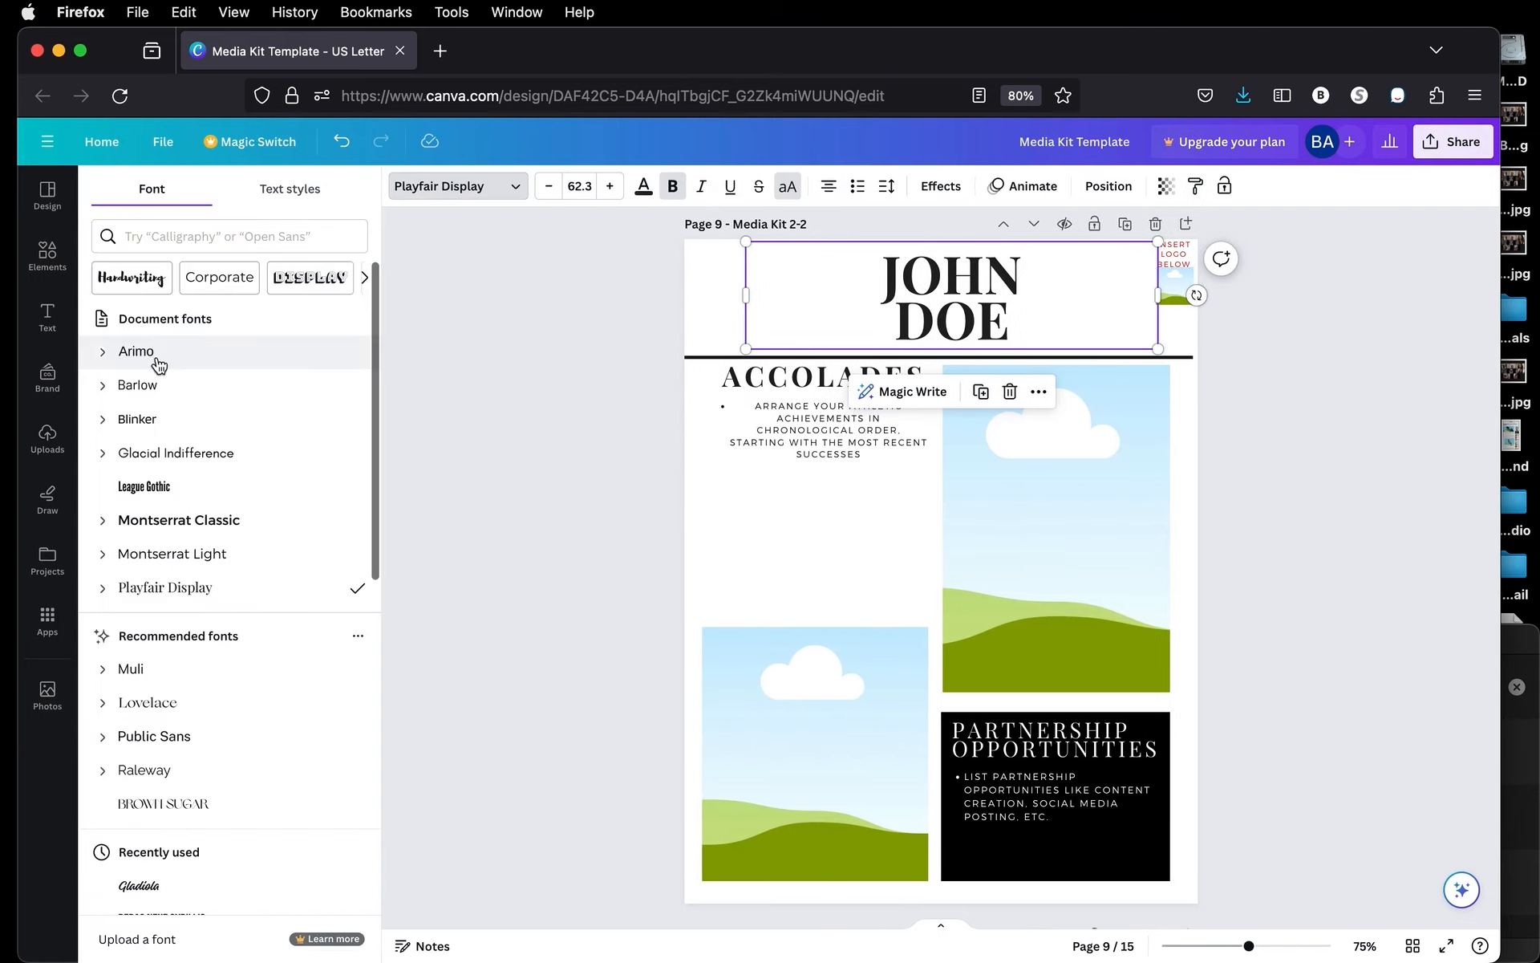
{"action": "left_click", "coordinate": [147, 388]}
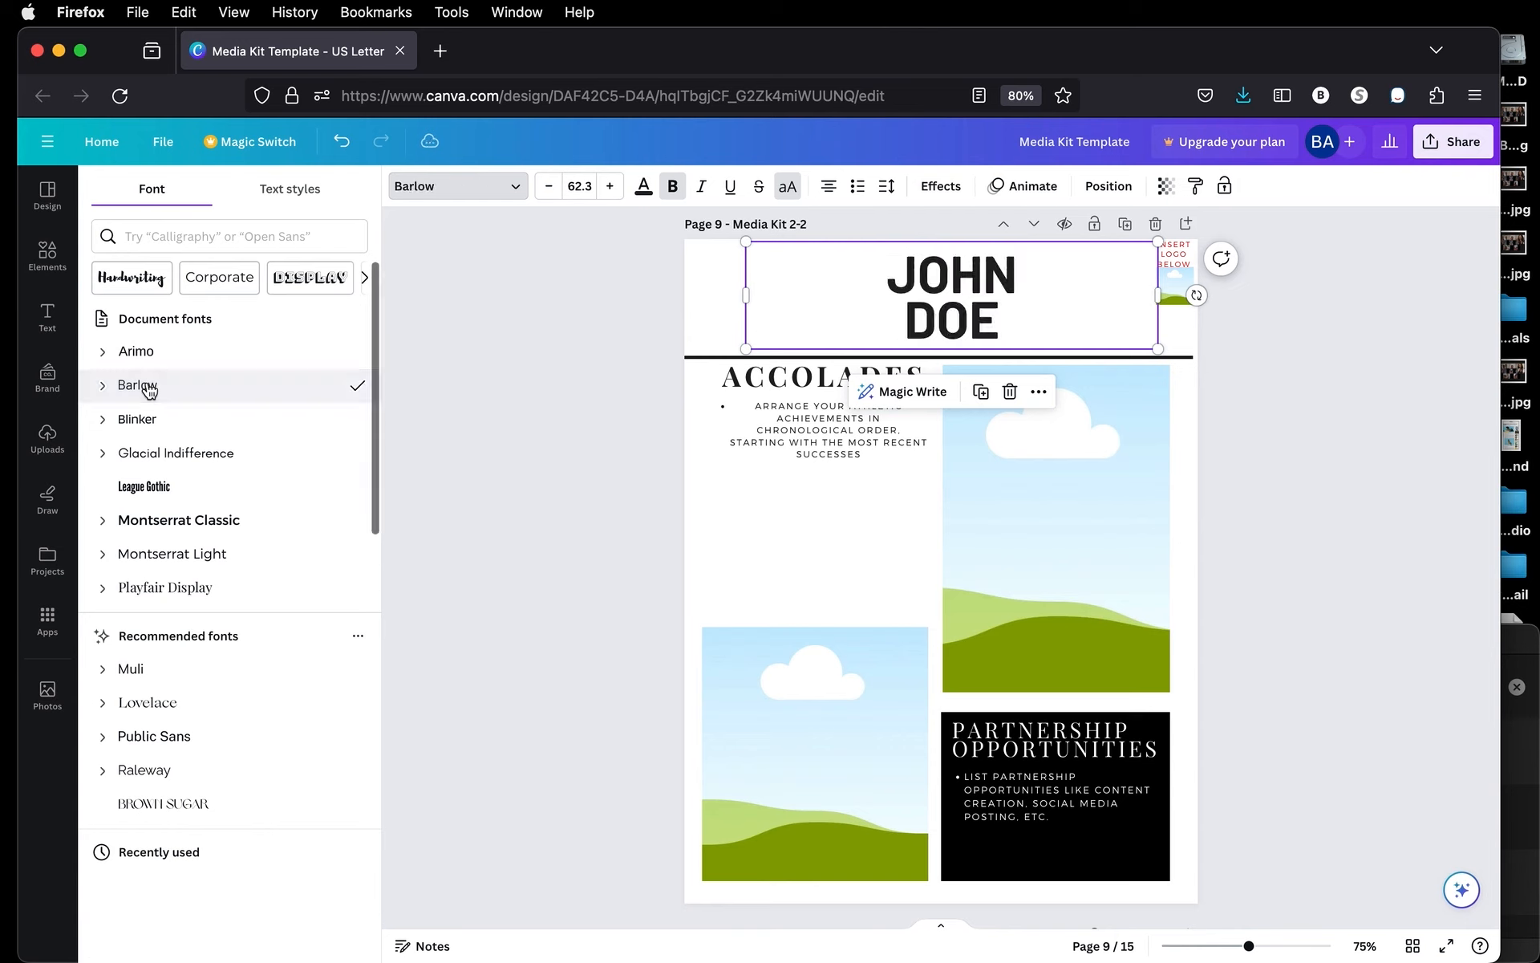
{"action": "left_click", "coordinate": [145, 454]}
{"action": "scroll", "coordinate": [148, 461], "scroll_direction": "down", "scroll_amount": 3}
{"action": "left_click", "coordinate": [142, 533]}
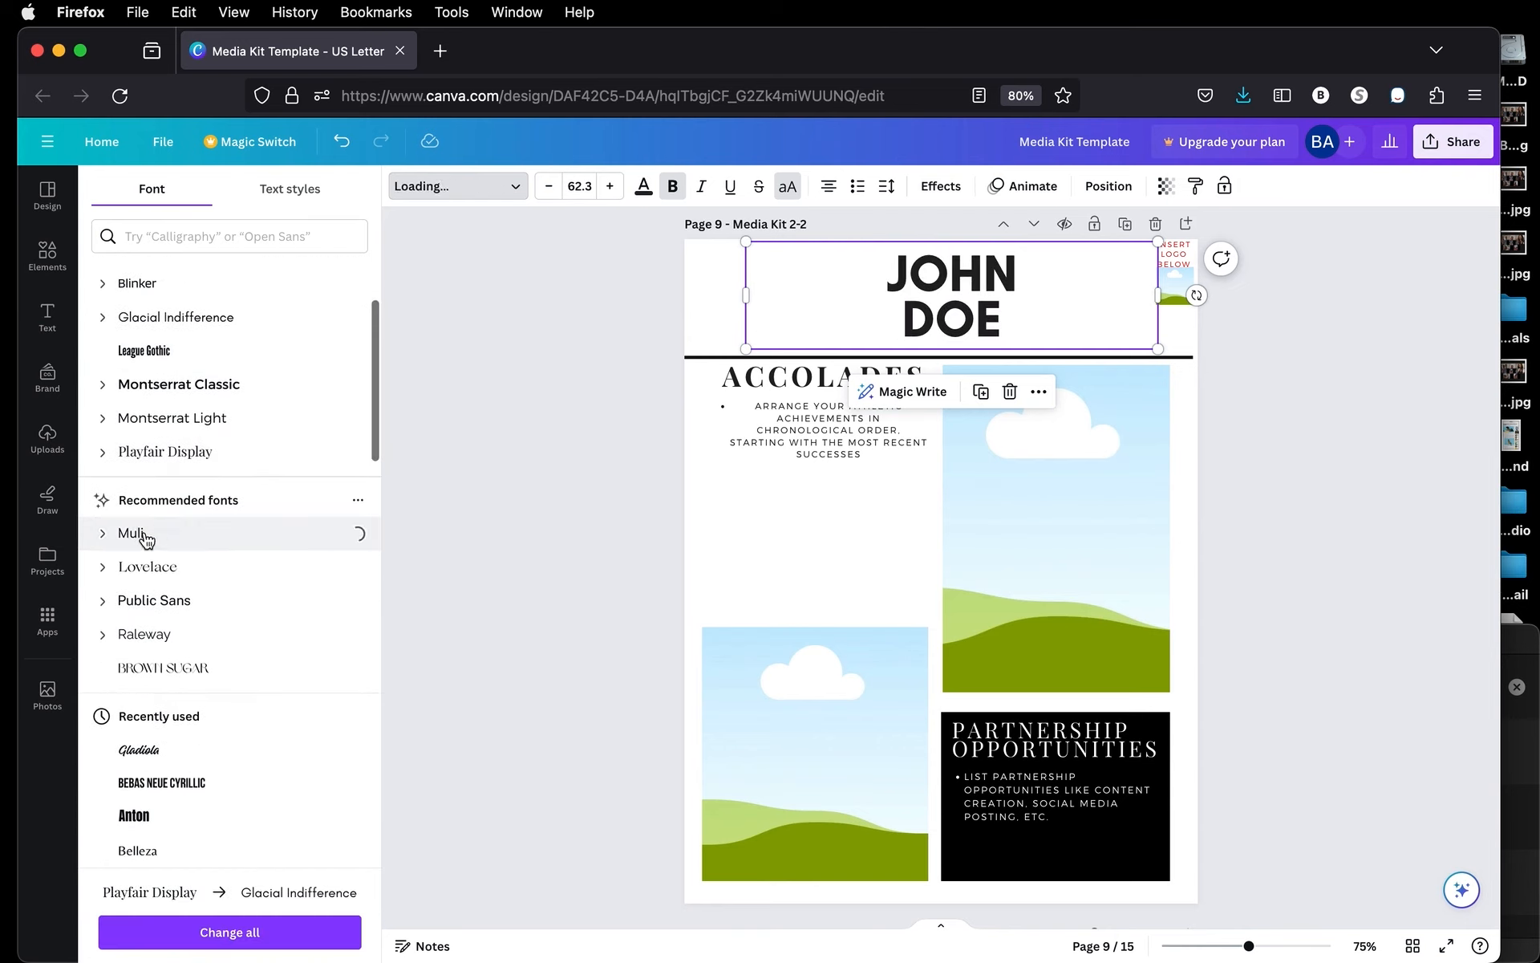
Search the fonts for "cursive", sample Le Jour Script, Feeling Passionate, Apricots and Beth Ellen on the heading, and settle on Sweet Apricot
{"action": "left_click", "coordinate": [153, 232]}
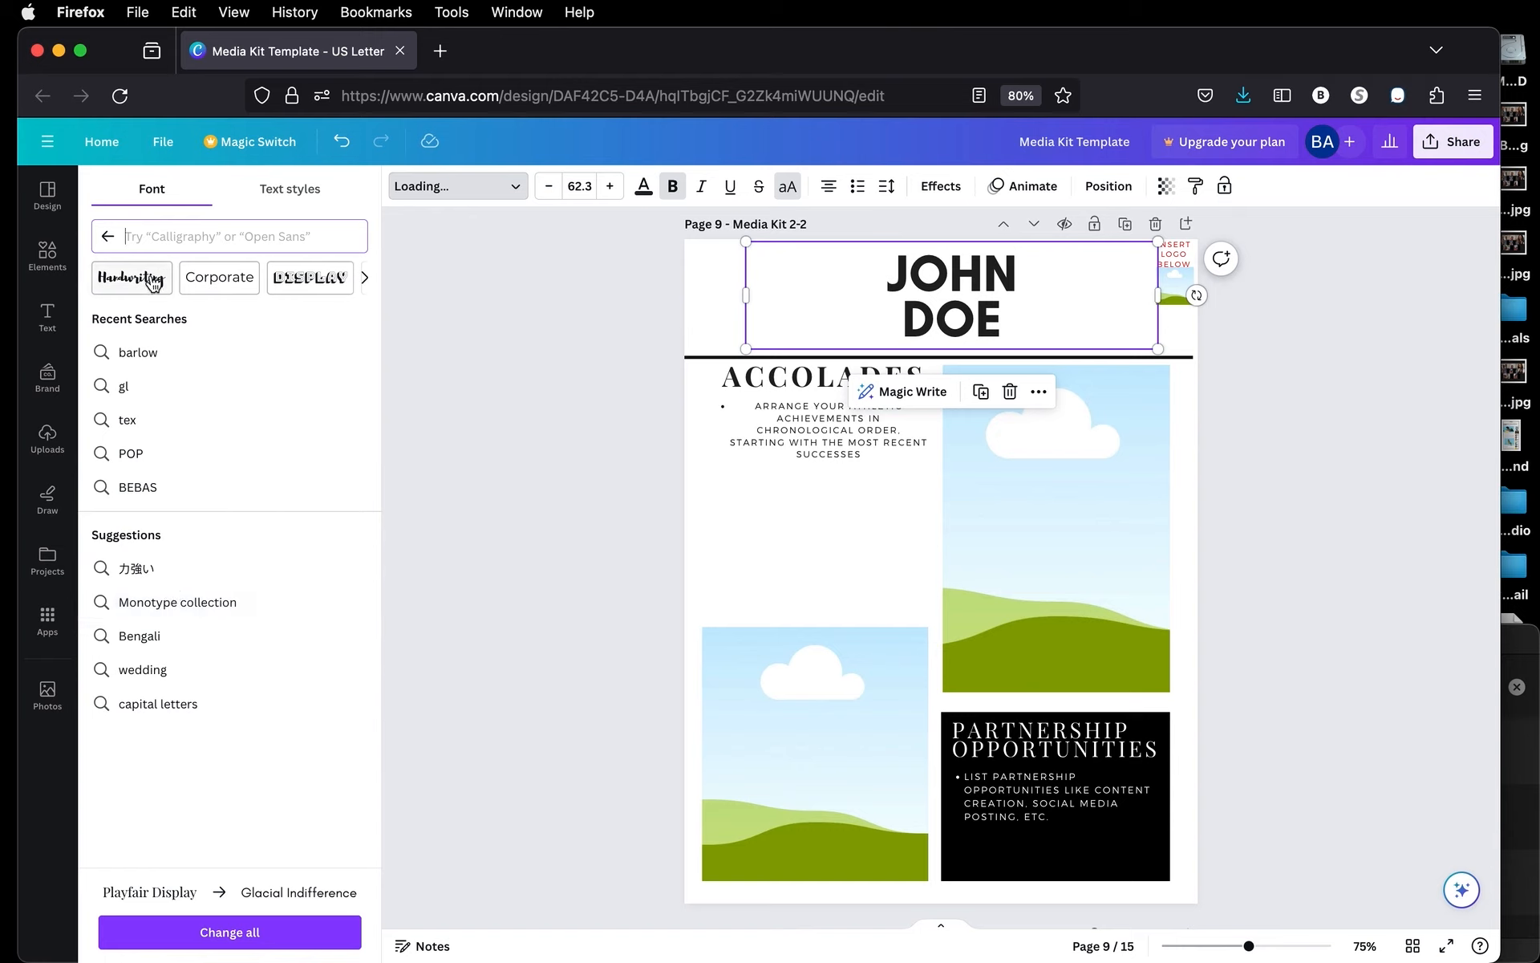
{"action": "type", "text": "cursive"}
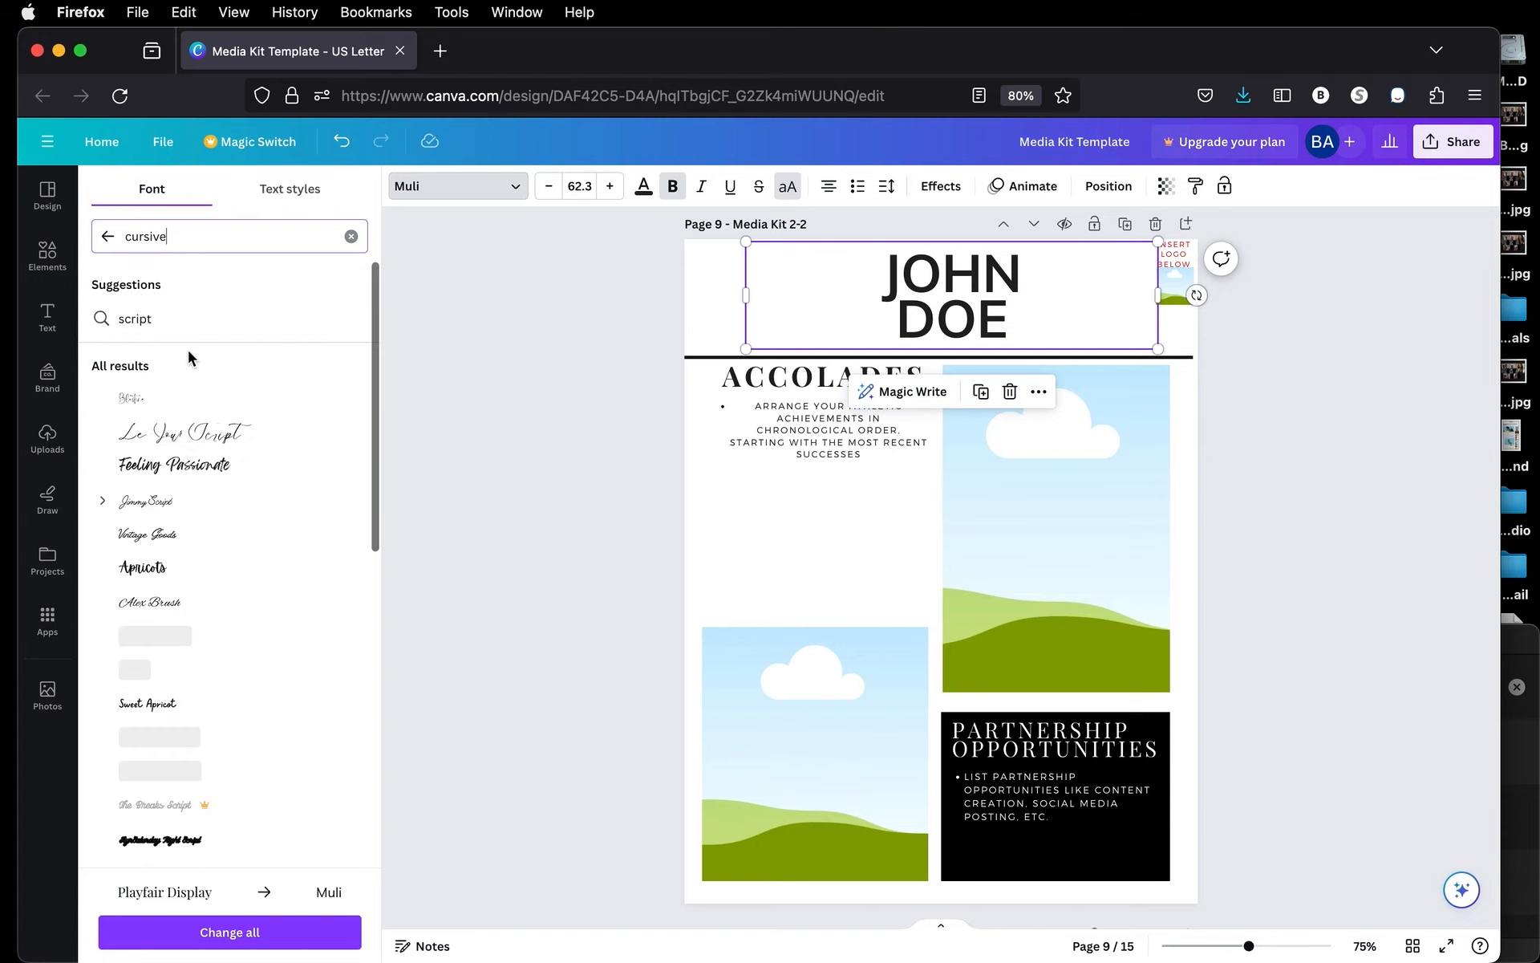
{"action": "left_click", "coordinate": [165, 437]}
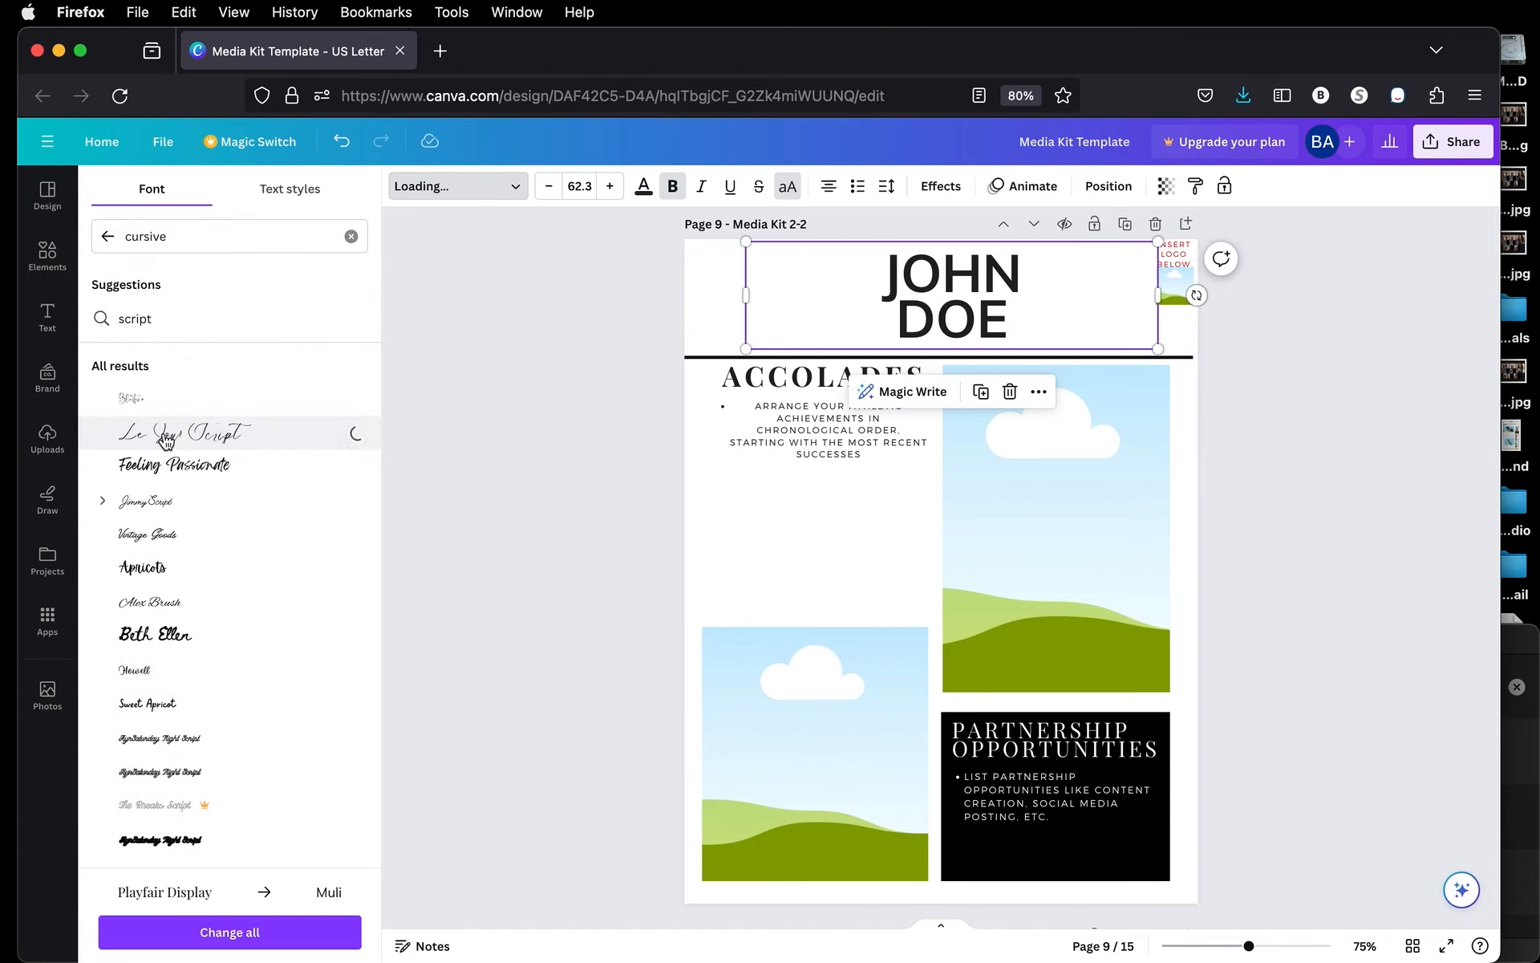
{"action": "left_click", "coordinate": [162, 473]}
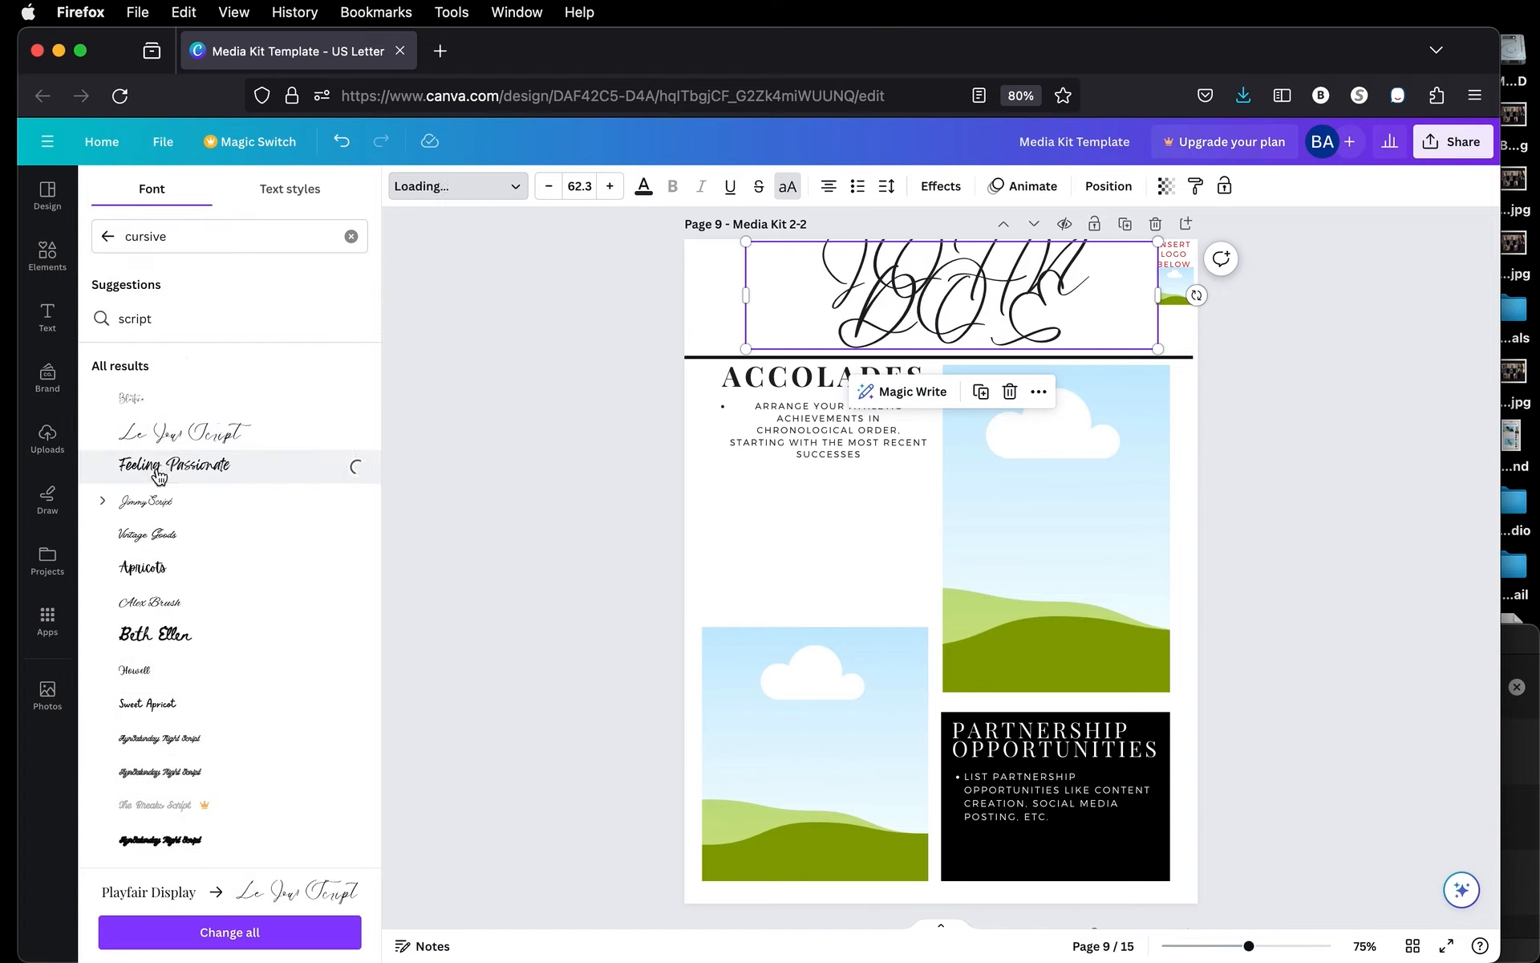
{"action": "left_click", "coordinate": [146, 571]}
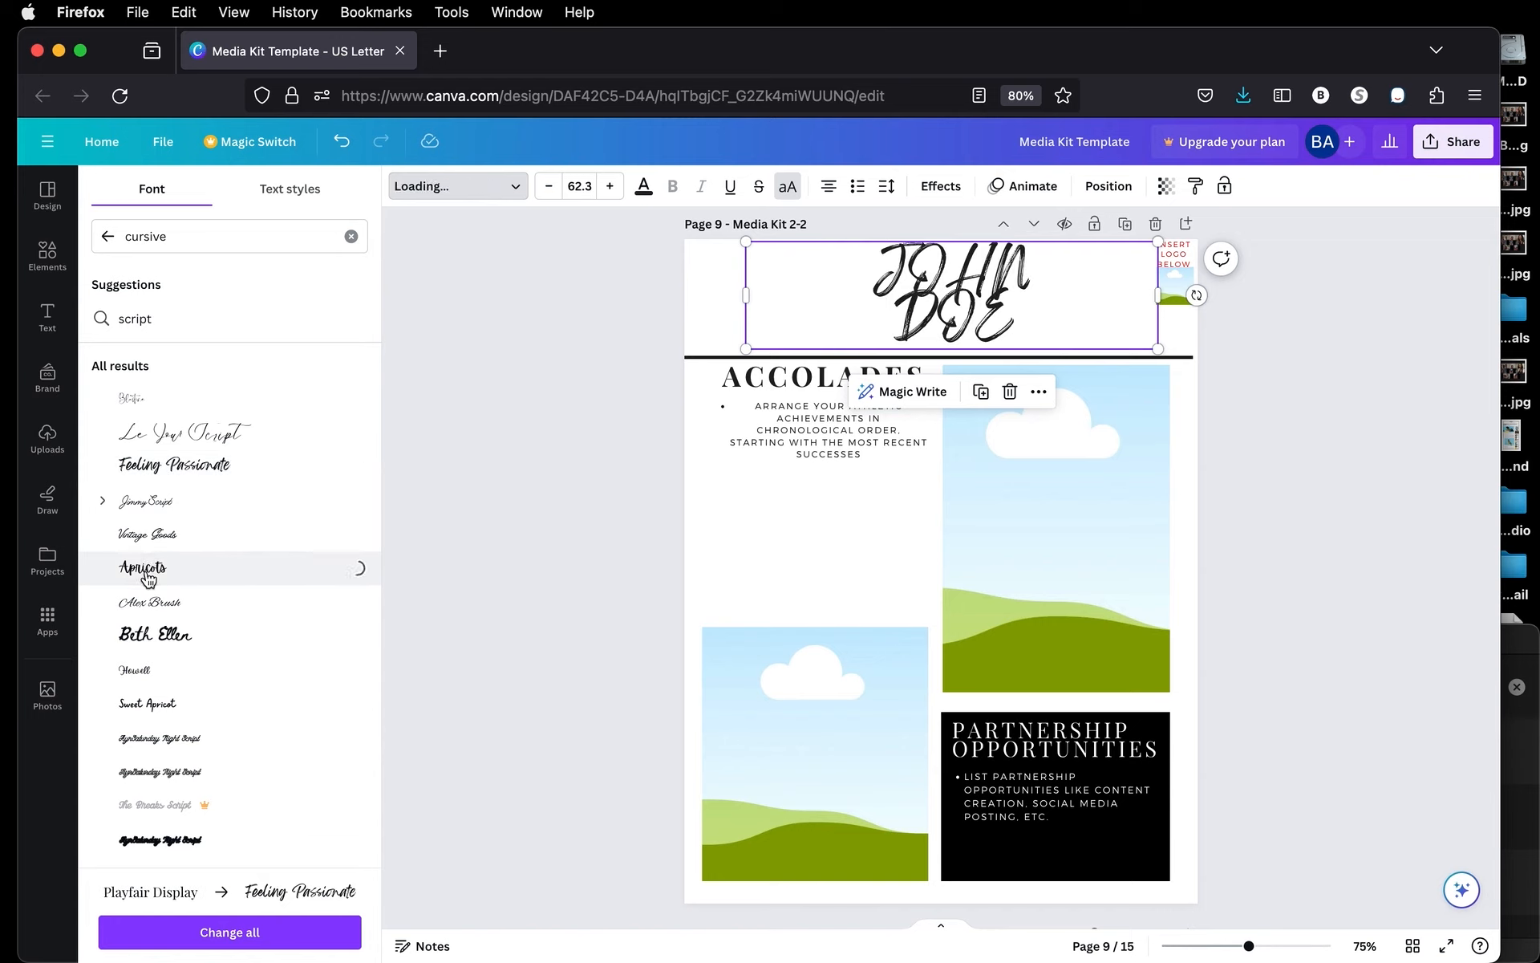
{"action": "scroll", "coordinate": [148, 578], "scroll_direction": "down", "scroll_amount": 3}
{"action": "left_click", "coordinate": [143, 532]}
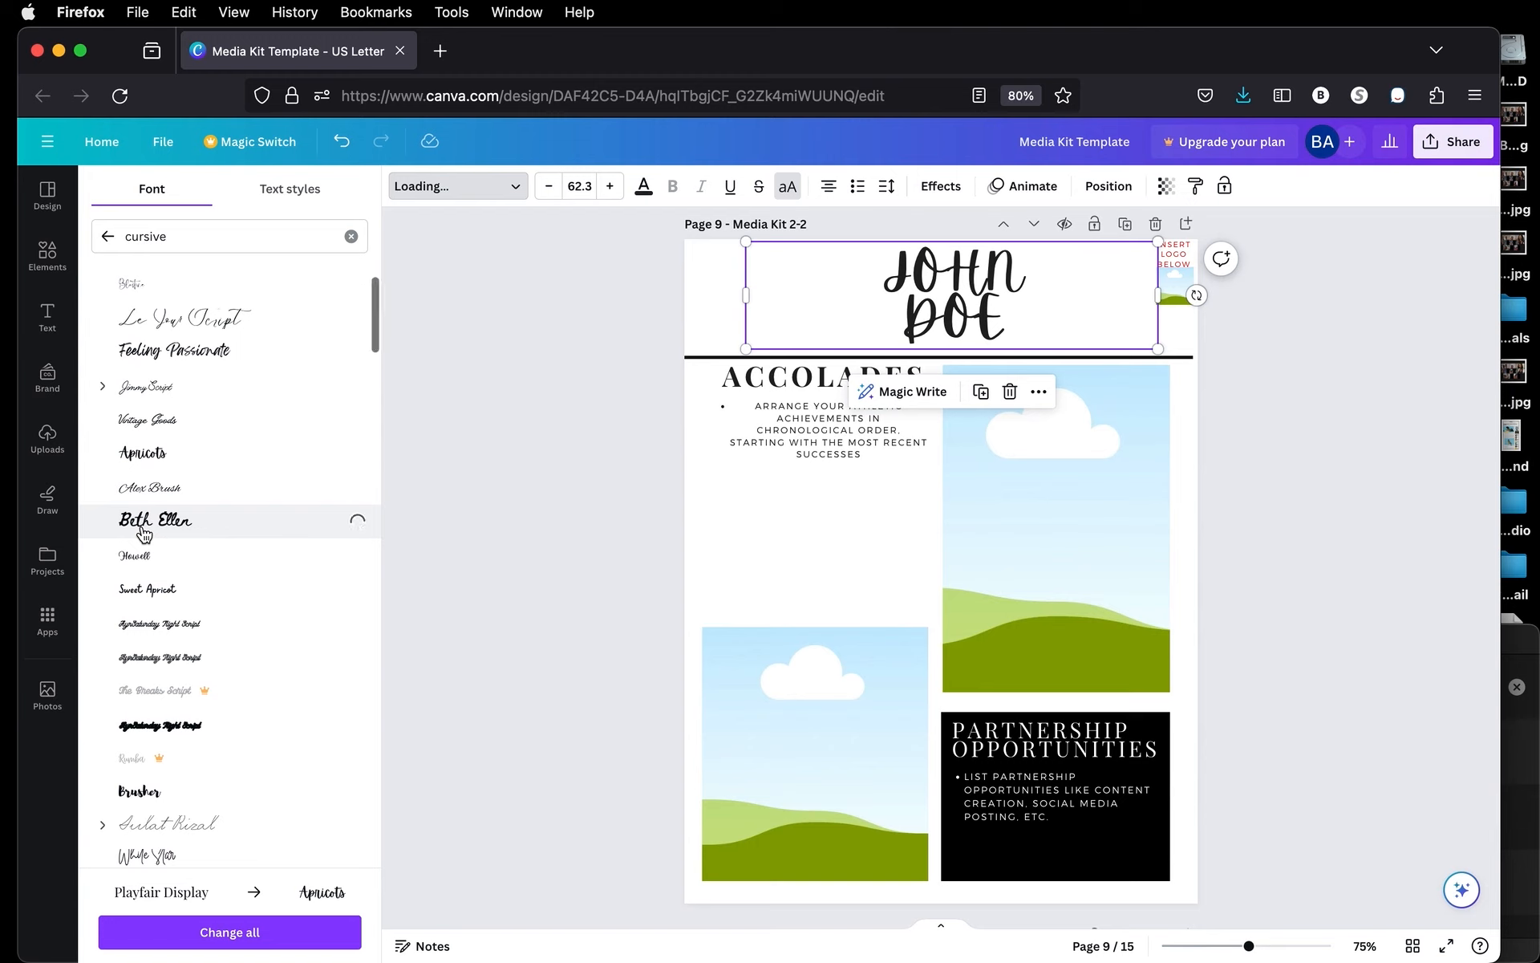
{"action": "scroll", "coordinate": [145, 535], "scroll_direction": "down", "scroll_amount": 2}
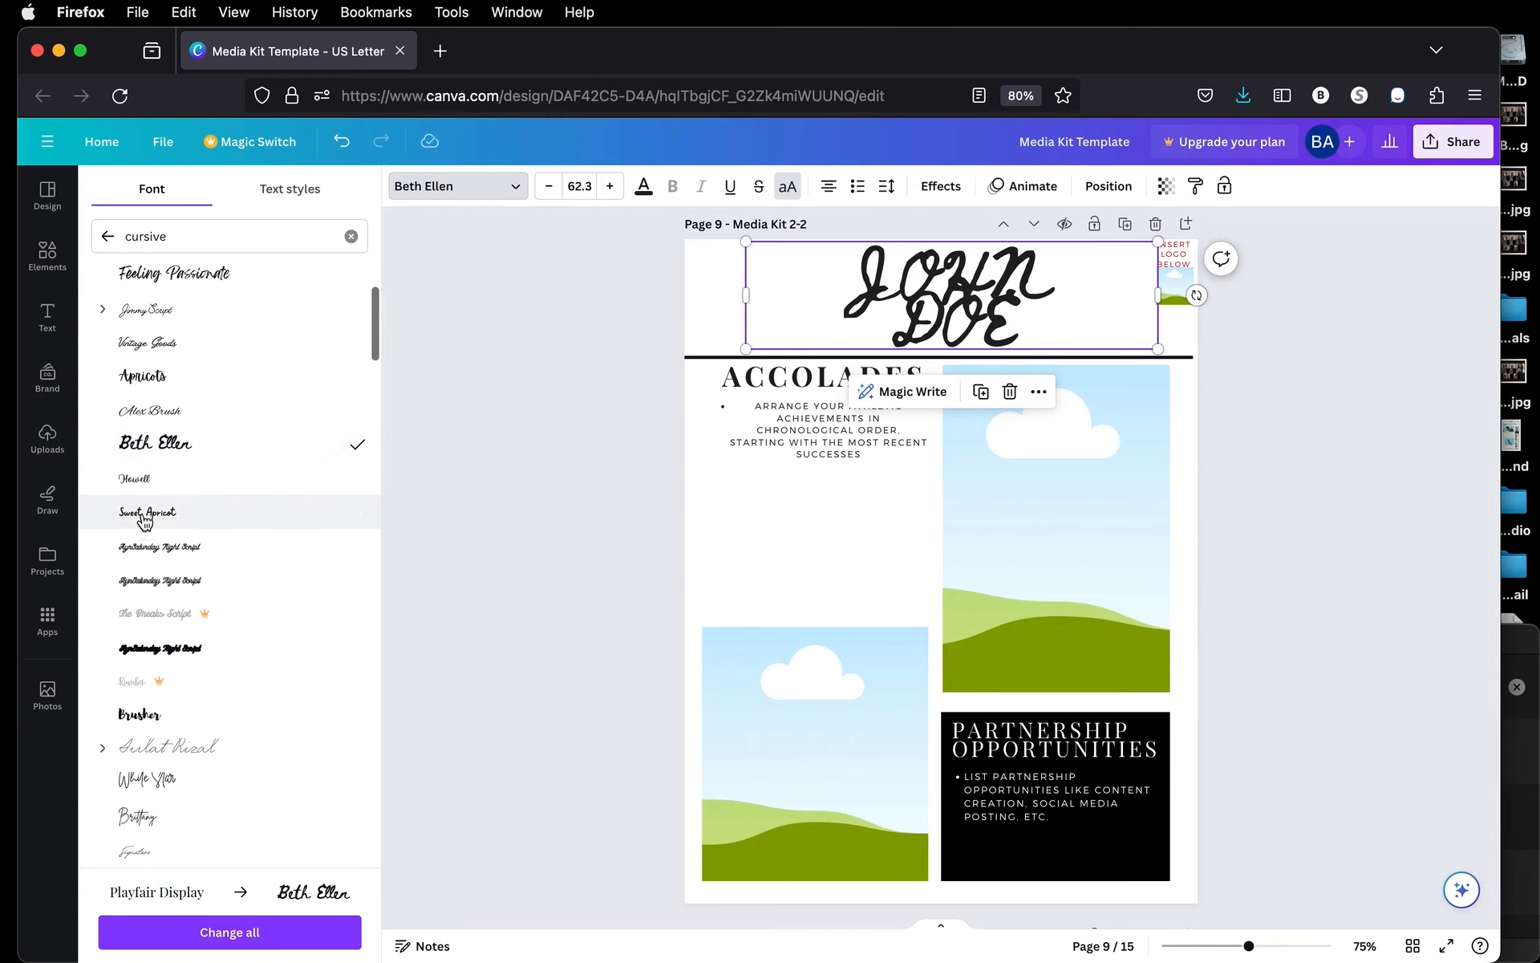
{"action": "left_click", "coordinate": [145, 512]}
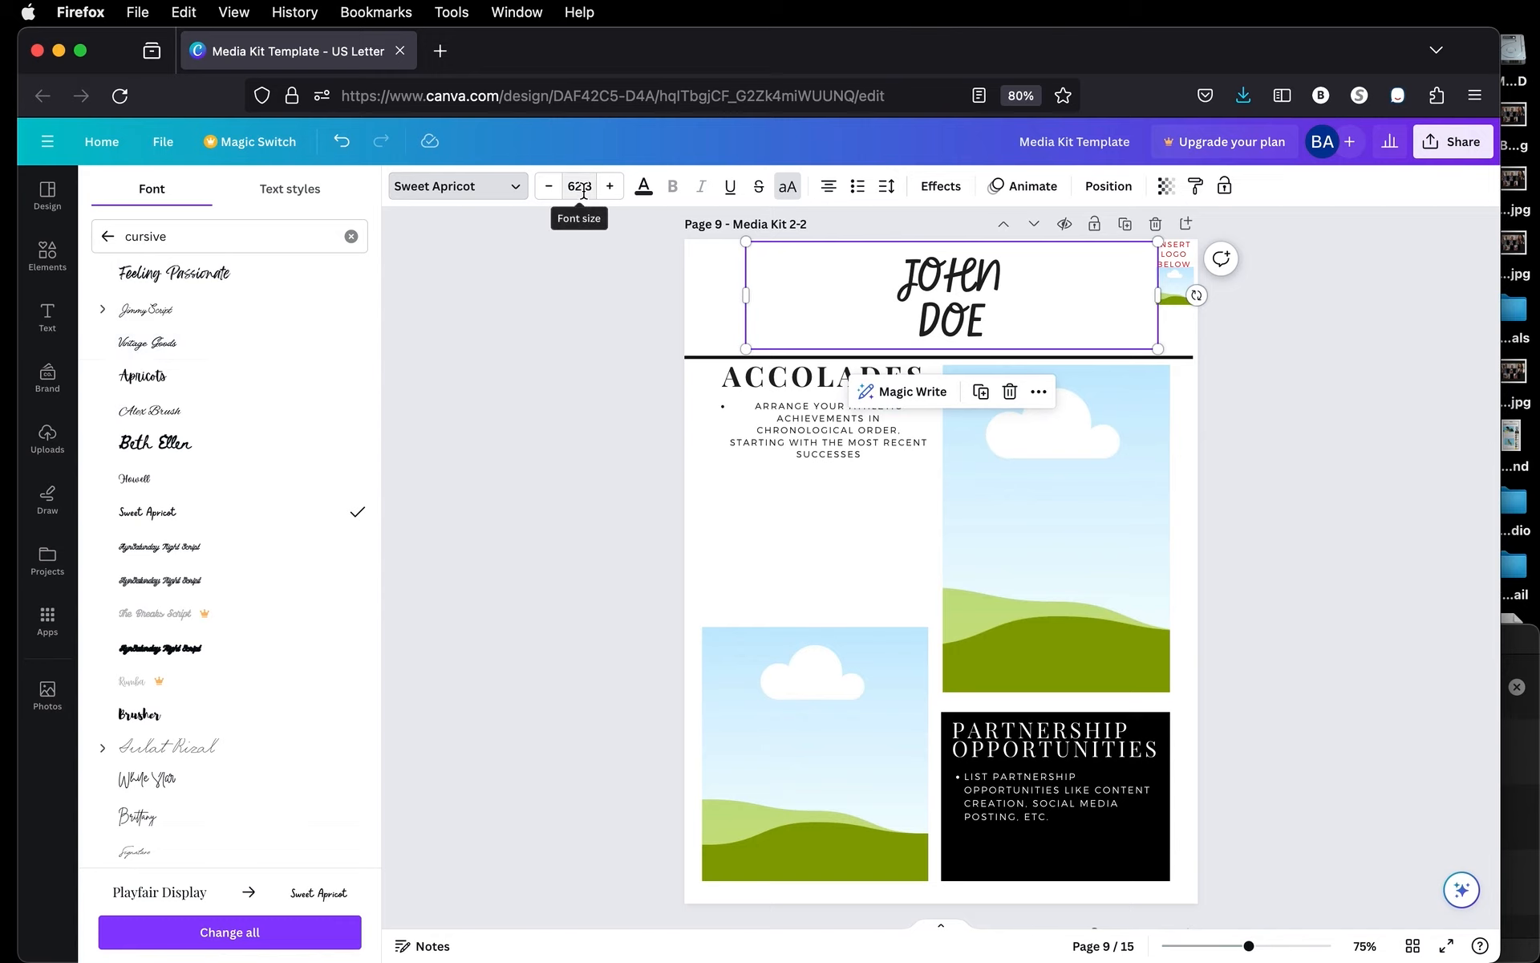
Raise the name heading's font size to 67.3 and scale its text box down by a corner to size 62.2
{"action": "left_click", "coordinate": [547, 252]}
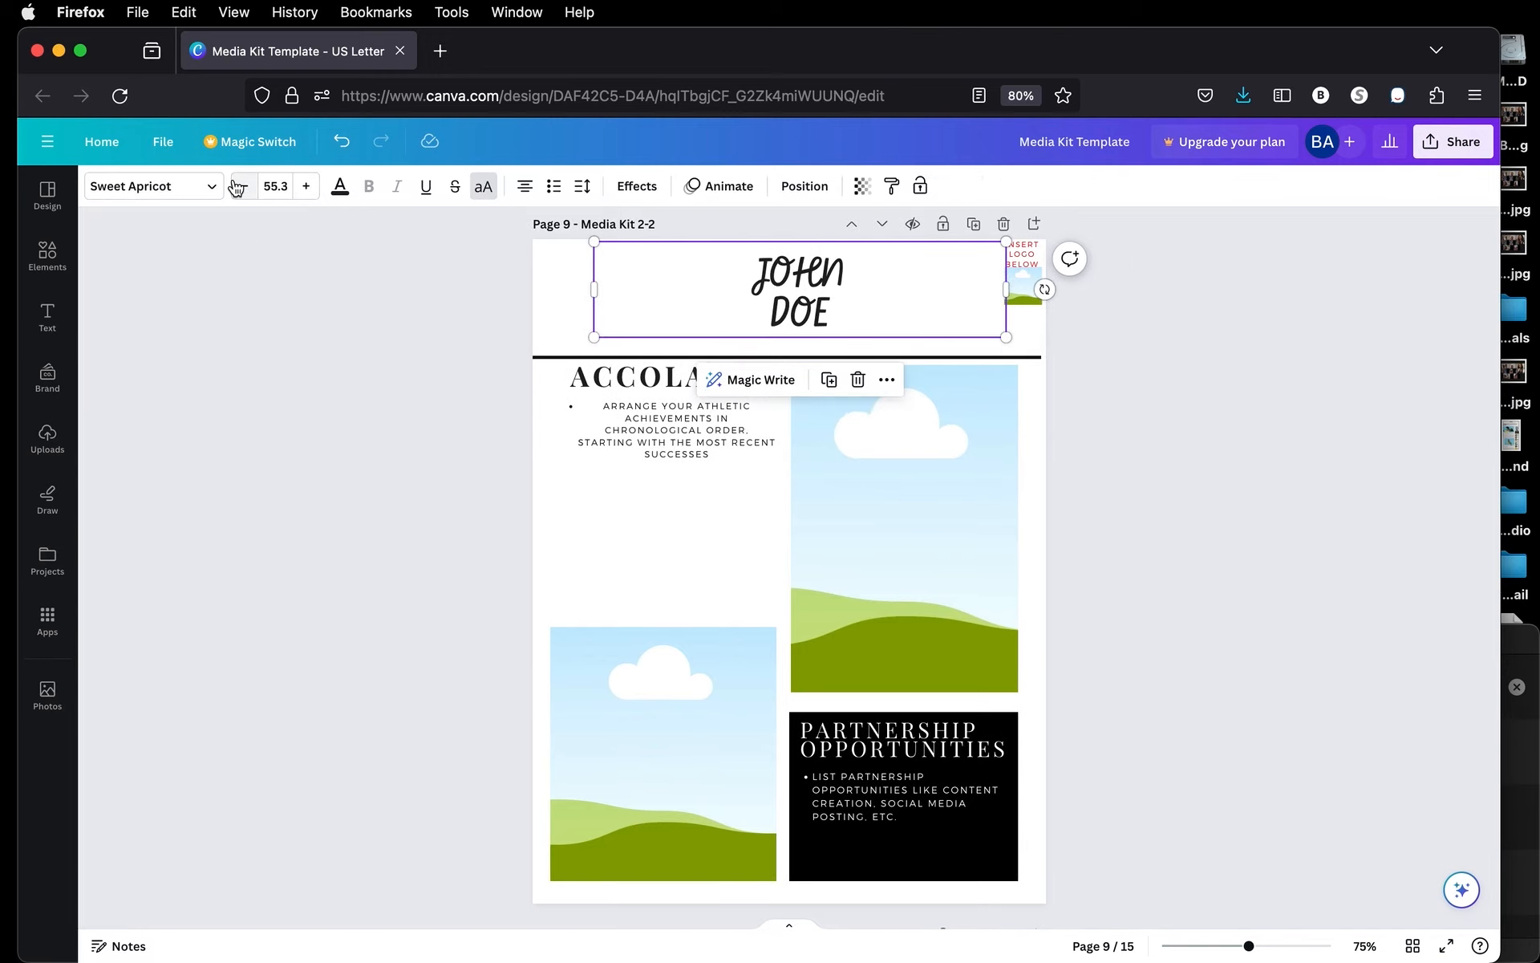
{"action": "left_click", "coordinate": [244, 190]}
{"action": "left_click", "coordinate": [306, 188]}
{"action": "triple_click", "coordinate": [307, 188]}
{"action": "triple_click", "coordinate": [306, 188]}
{"action": "triple_click", "coordinate": [306, 188]}
{"action": "triple_click", "coordinate": [307, 188]}
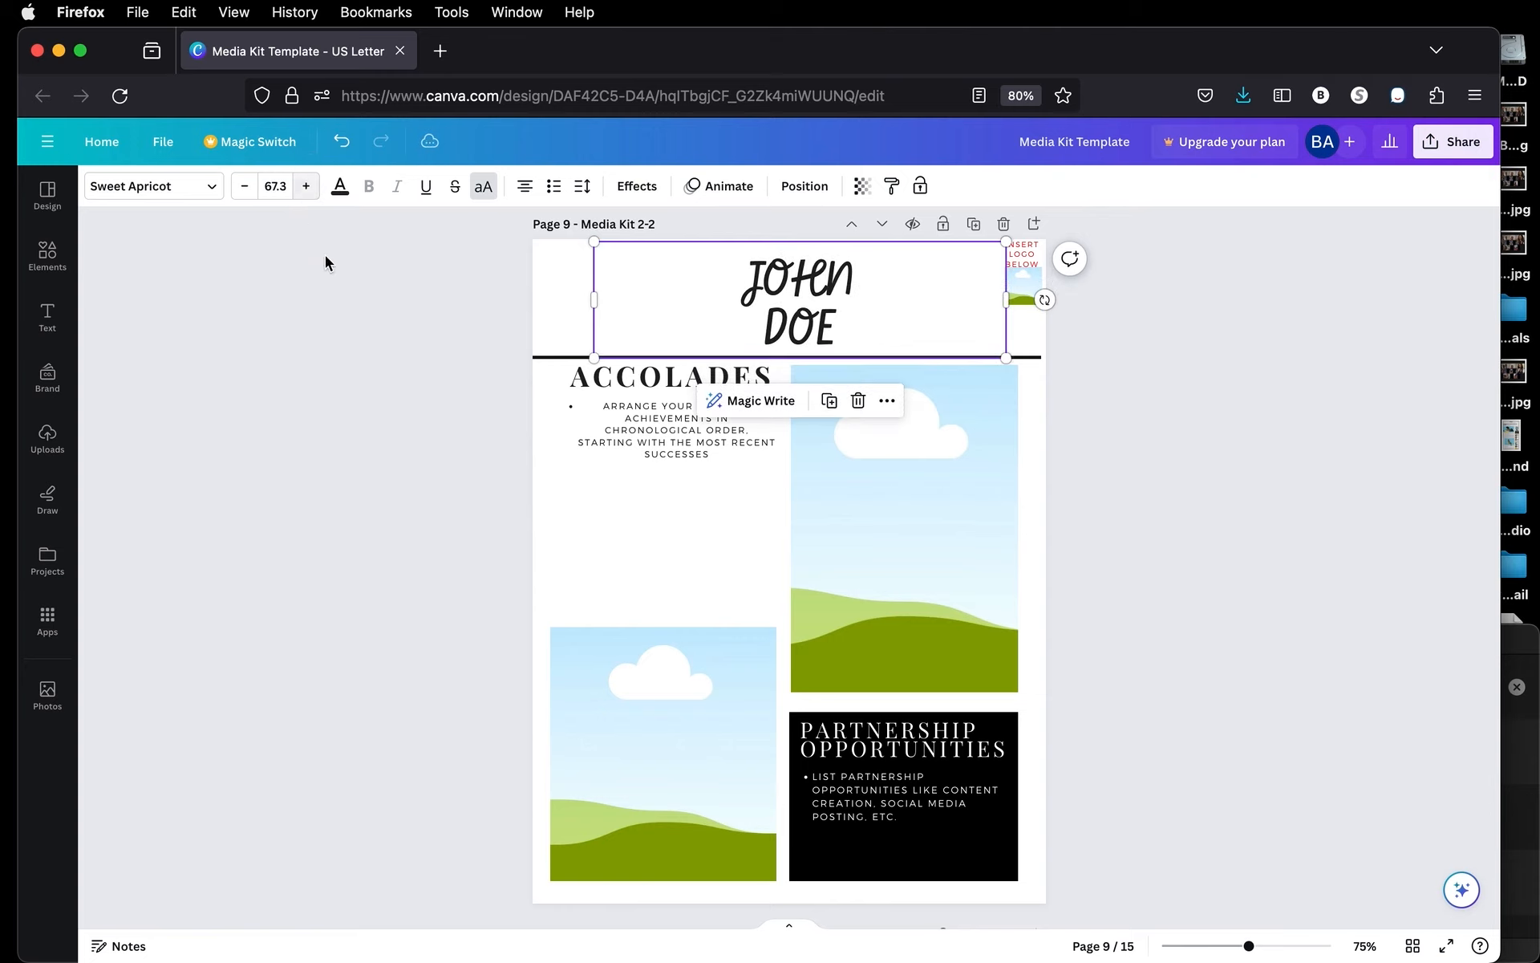
{"action": "left_click", "coordinate": [406, 516]}
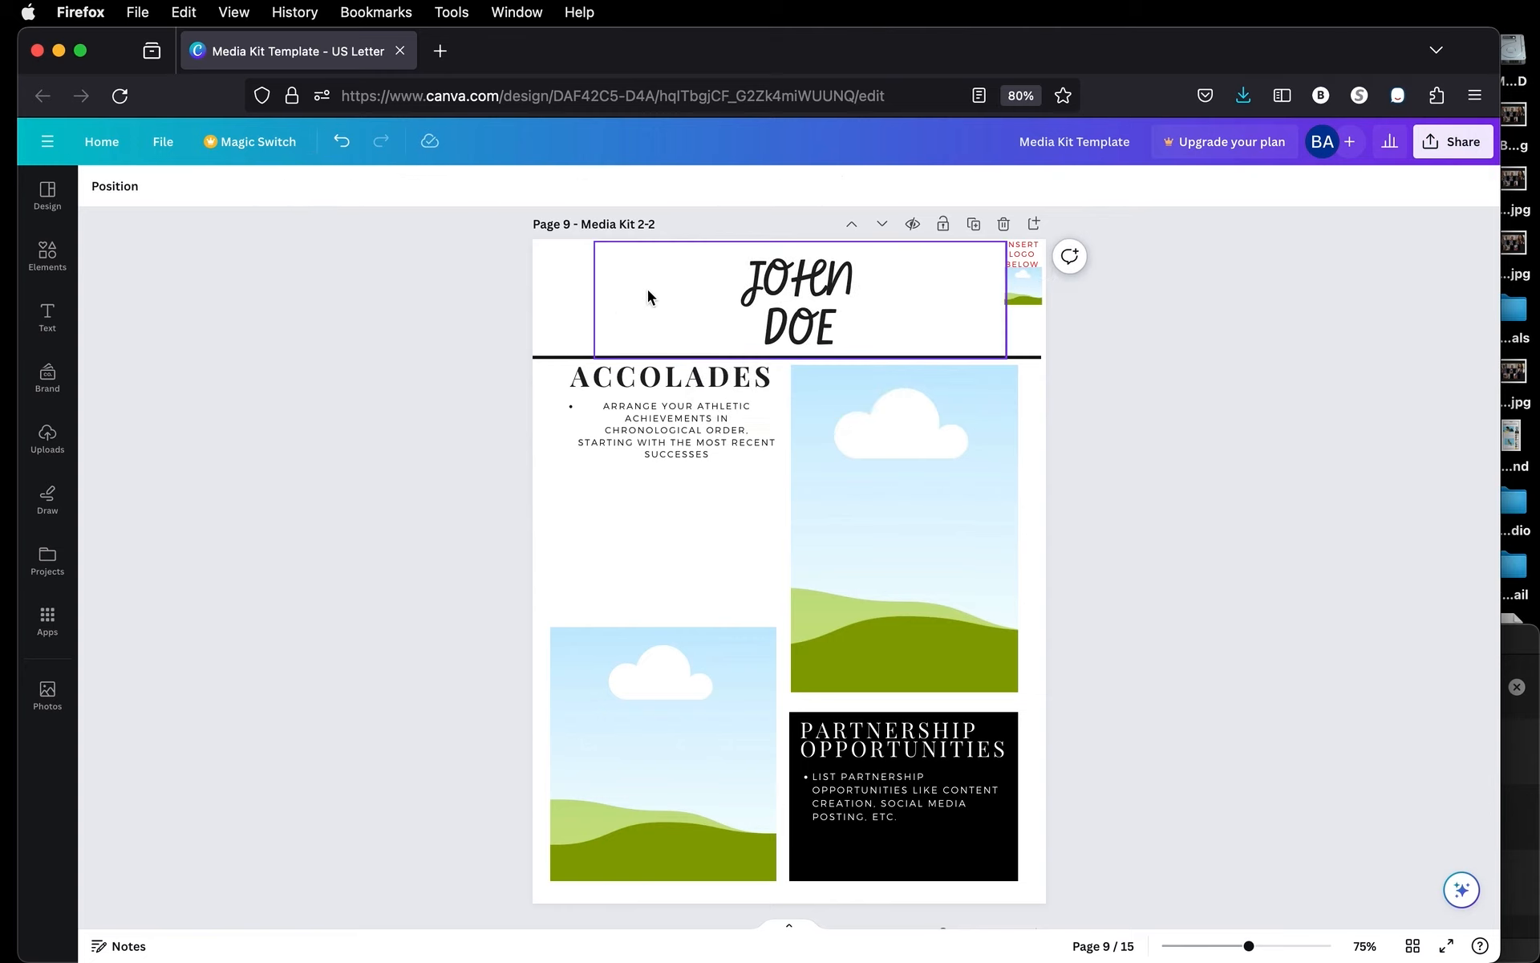
{"action": "left_click", "coordinate": [710, 316]}
{"action": "left_click_drag", "start_coordinate": [594, 358], "coordinate": [648, 421]}
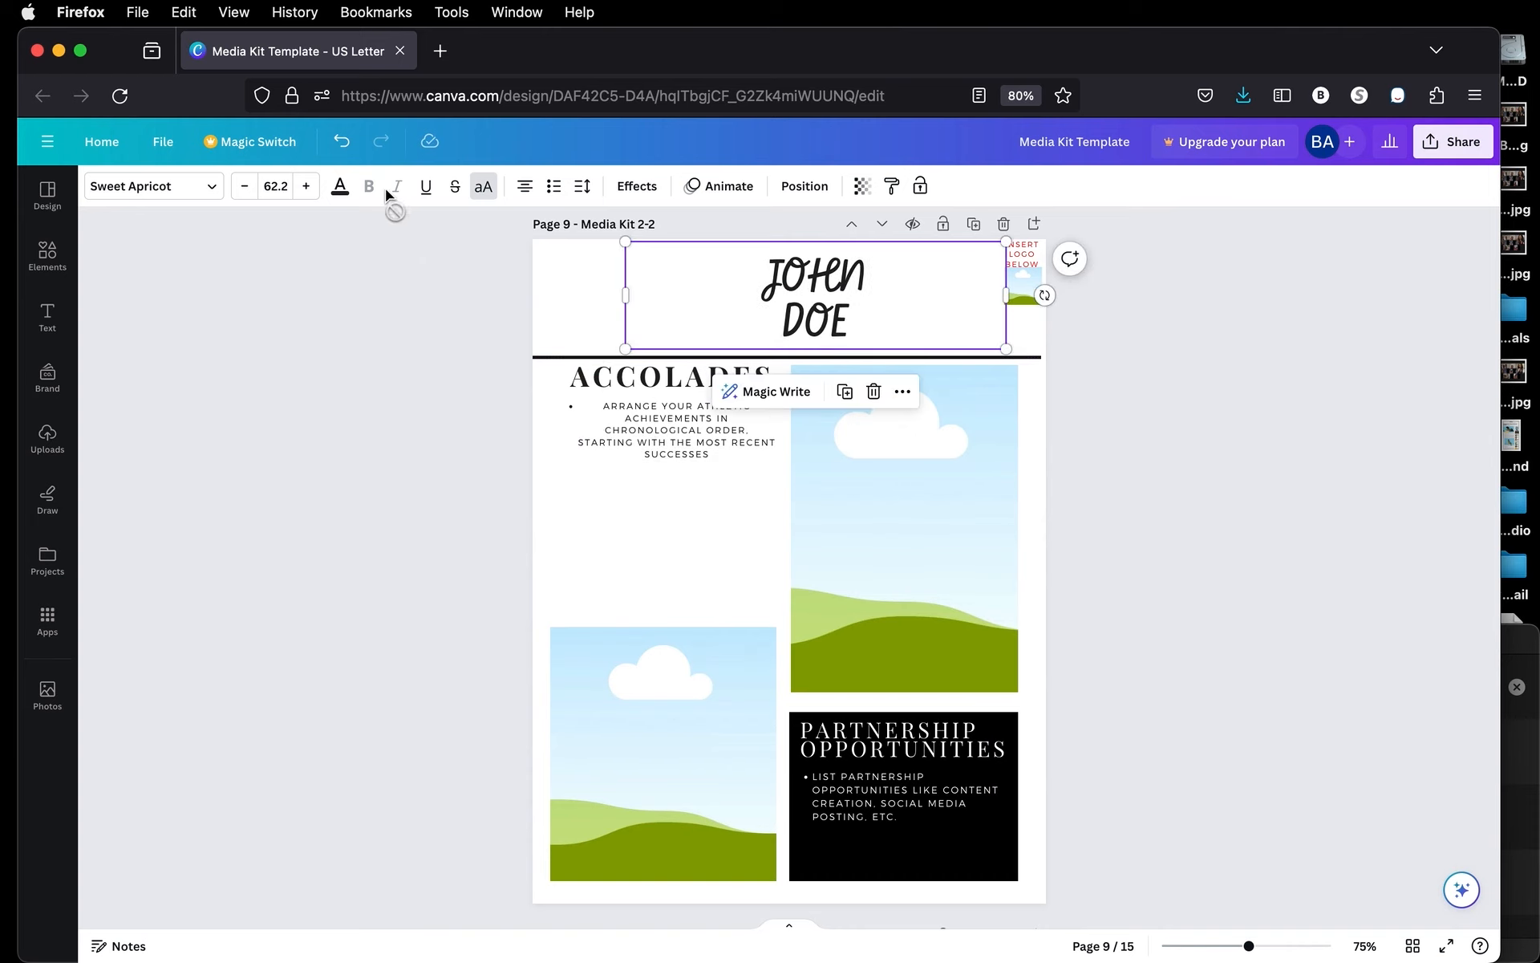
Recolor the name heading with a custom dark red, #592323
{"action": "left_click", "coordinate": [341, 188]}
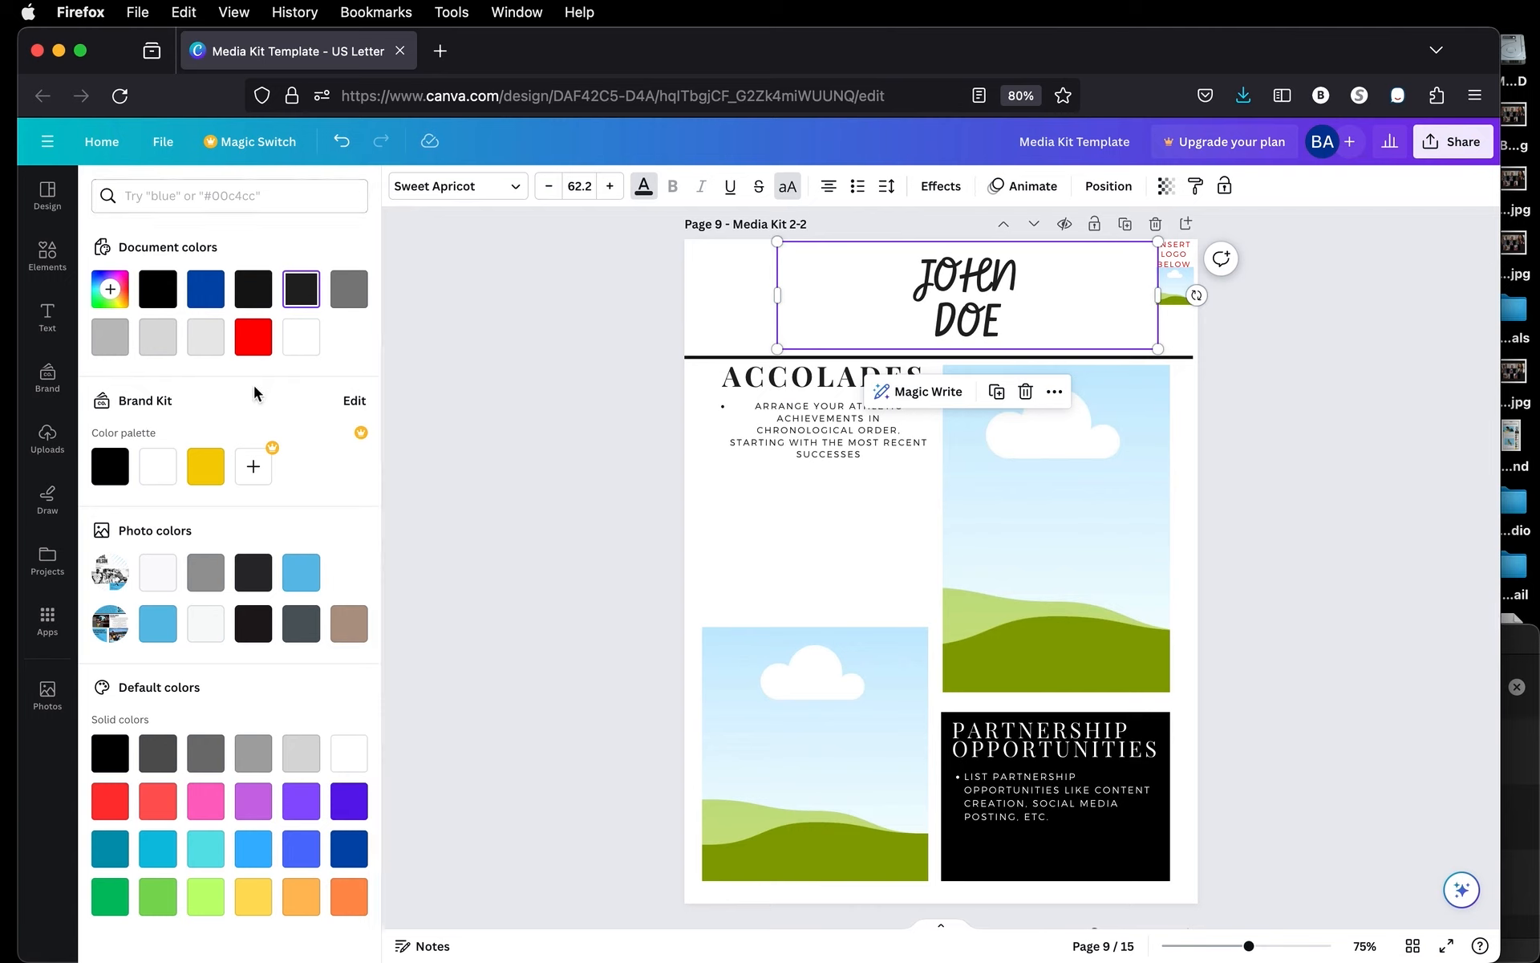
{"action": "scroll", "coordinate": [237, 441], "scroll_direction": "down", "scroll_amount": 1}
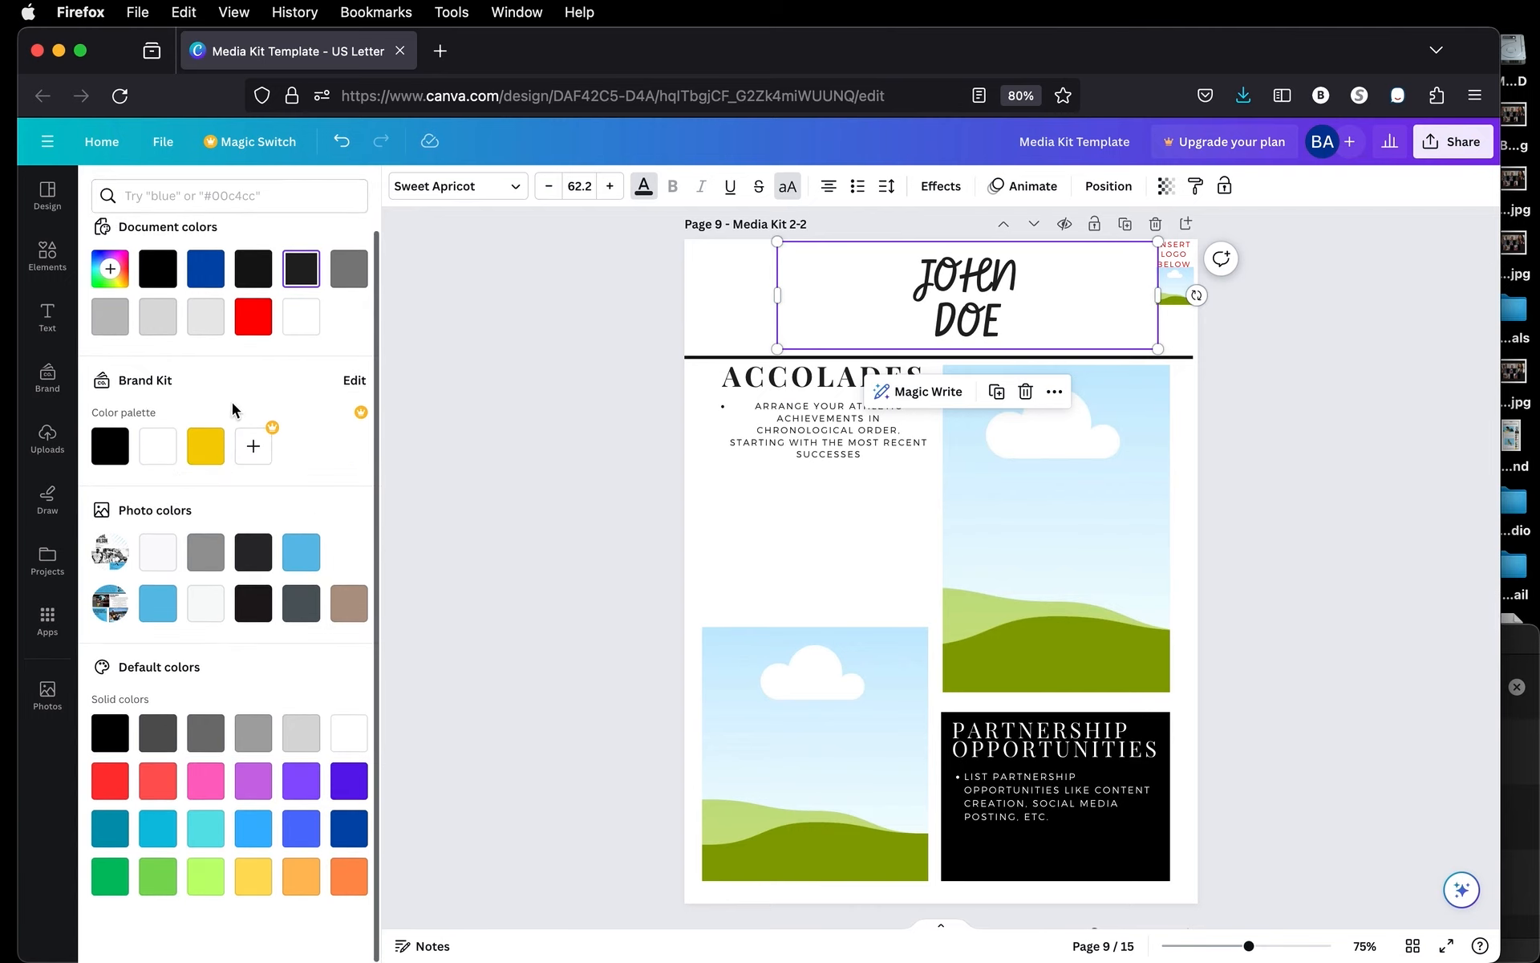
{"action": "left_click", "coordinate": [109, 272]}
{"action": "mouse_move", "coordinate": [230, 316]}
{"action": "left_mouse_down"}
{"action": "mouse_move", "coordinate": [179, 354]}
{"action": "mouse_move", "coordinate": [240, 327]}
{"action": "mouse_move", "coordinate": [286, 349]}
{"action": "mouse_move", "coordinate": [251, 372]}
{"action": "mouse_move", "coordinate": [186, 367]}
{"action": "mouse_move", "coordinate": [233, 370]}
{"action": "mouse_move", "coordinate": [281, 333]}
{"action": "mouse_move", "coordinate": [292, 361]}
{"action": "mouse_move", "coordinate": [210, 358]}
{"action": "mouse_move", "coordinate": [247, 369]}
{"action": "left_mouse_up"}
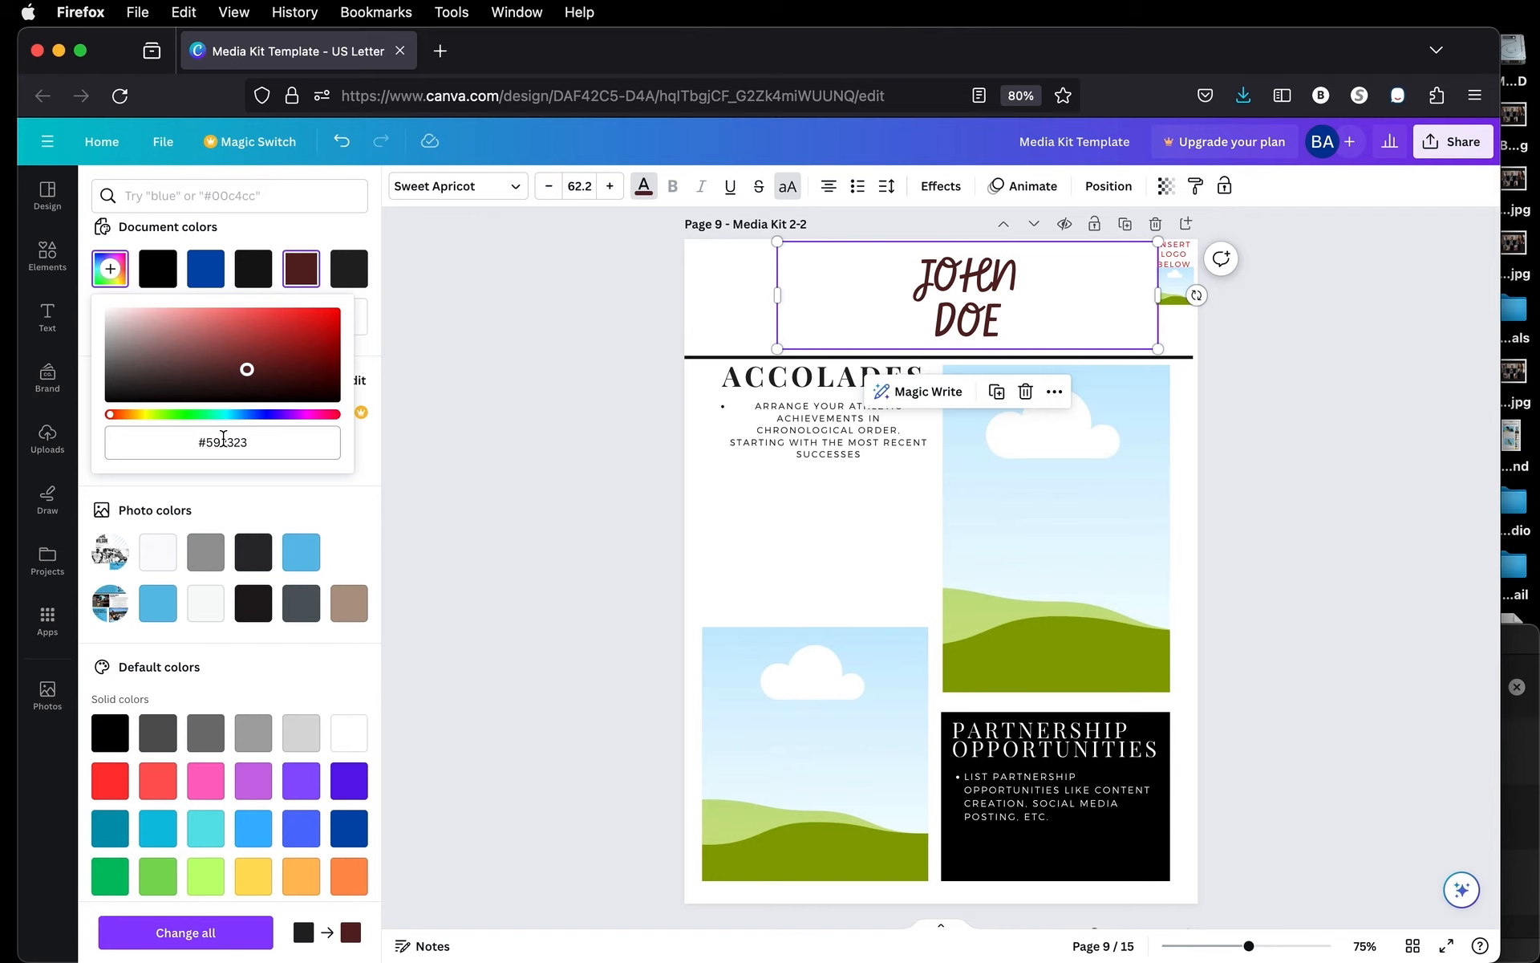
Replace the heading's custom color code, first trying #FFFFF and settling on black with #00000
{"action": "left_click", "coordinate": [221, 441]}
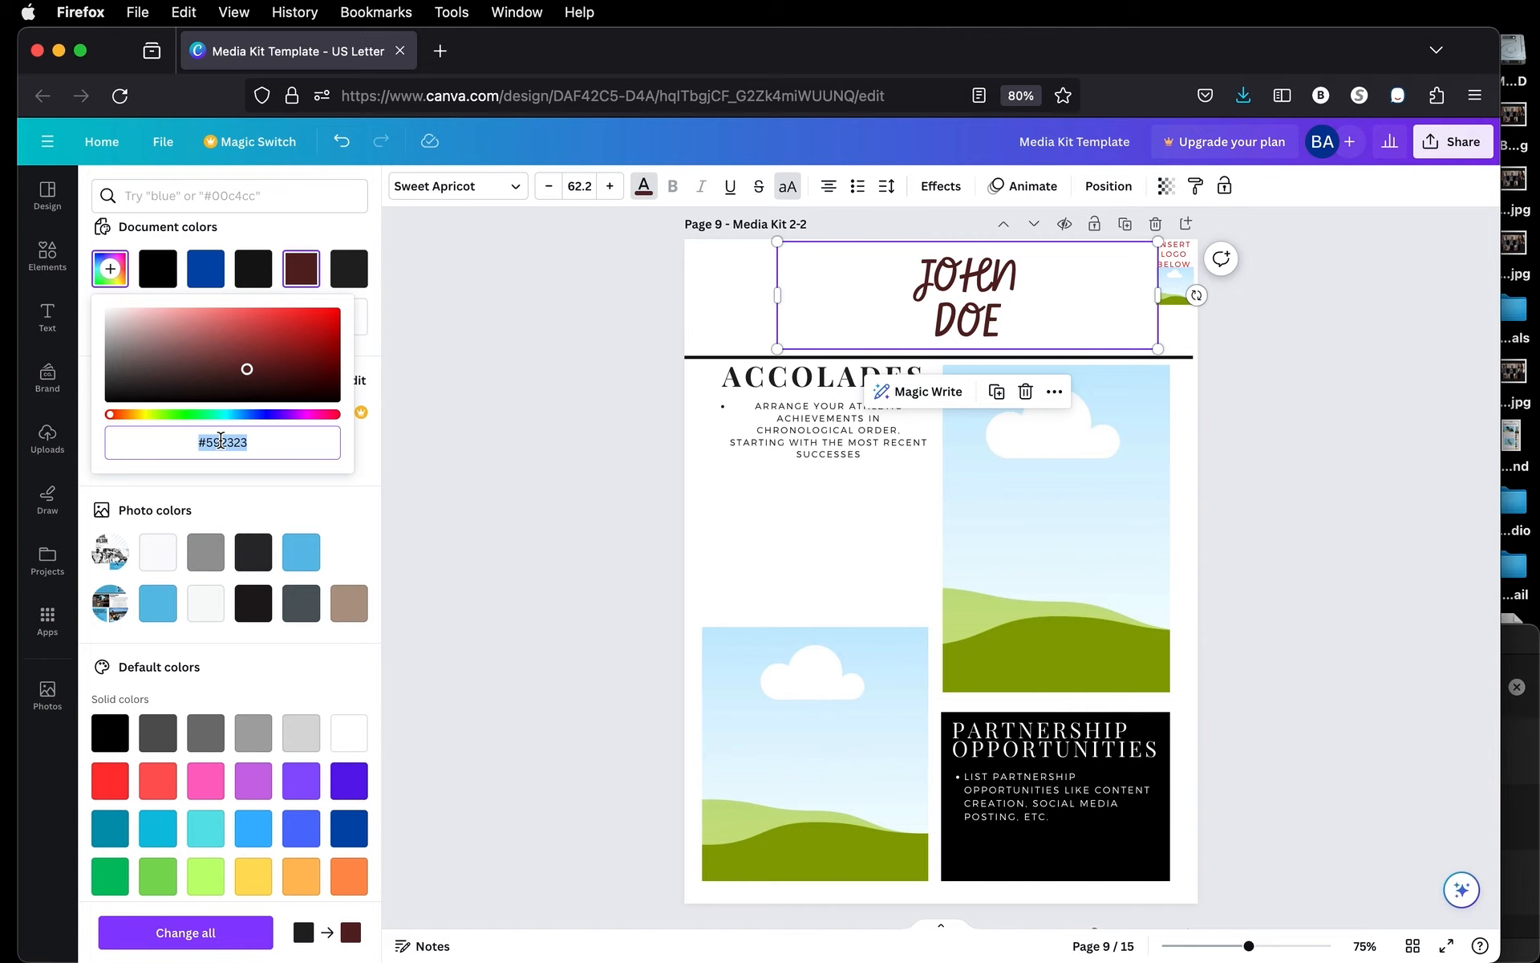
{"action": "type", "text": "#FFFF"}
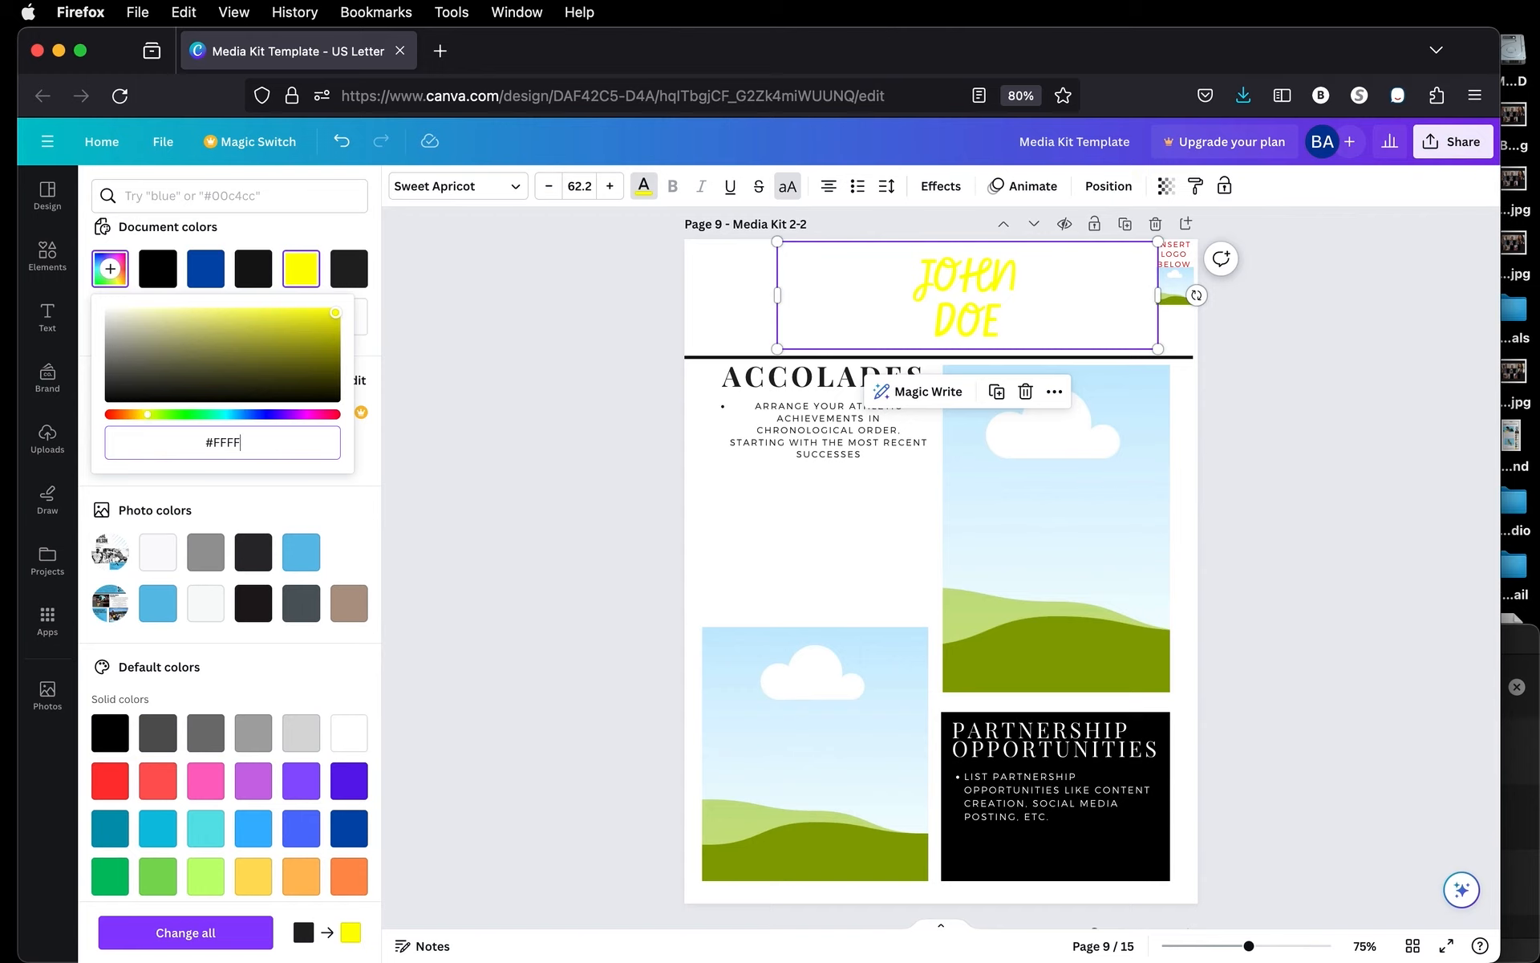
{"action": "type", "text": "F"}
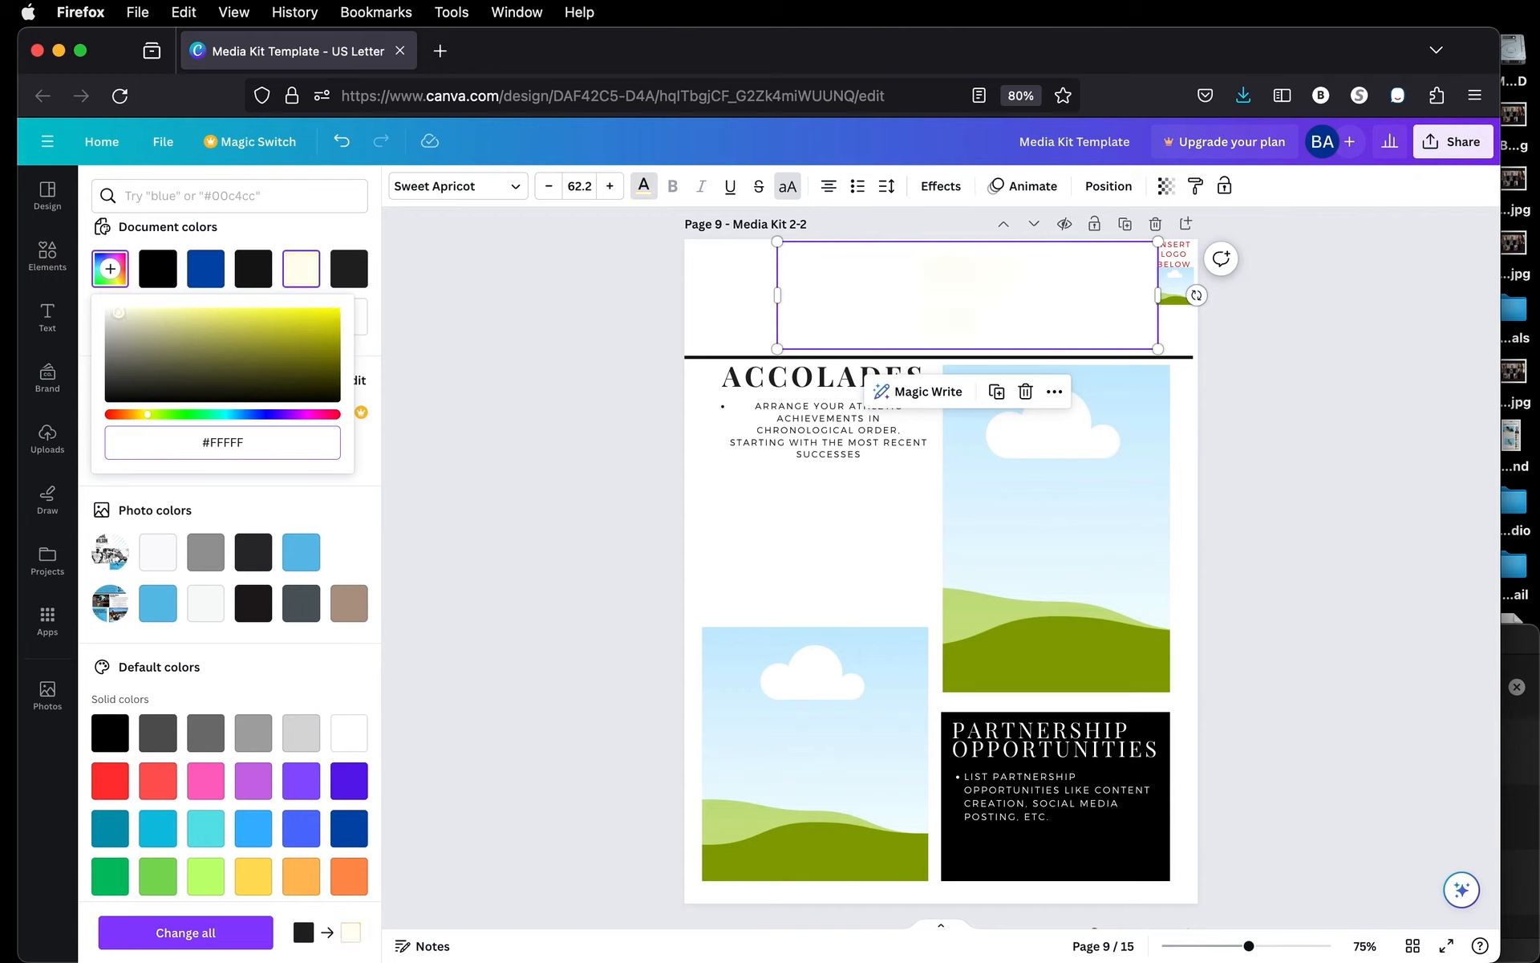
{"action": "key", "text": "BackSpace"}
{"action": "key", "text": "BackSpace"}
{"action": "key", "text": "BackSpace"}
{"action": "key", "text": "BackSpace"}
{"action": "key", "text": "BackSpace"}
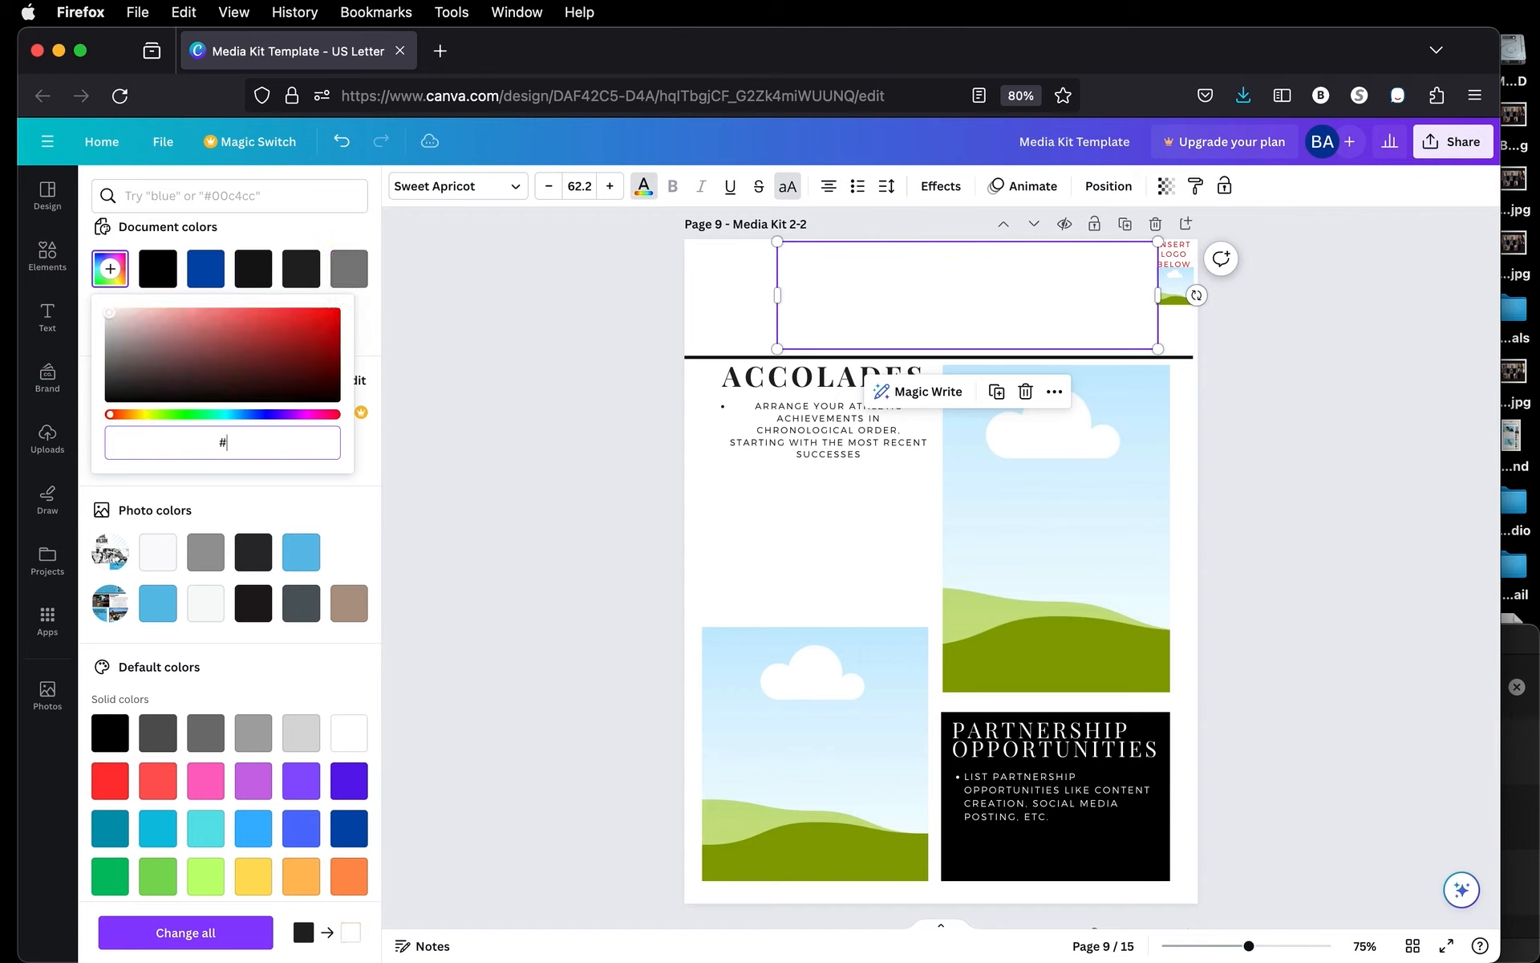
{"action": "type", "text": "00000"}
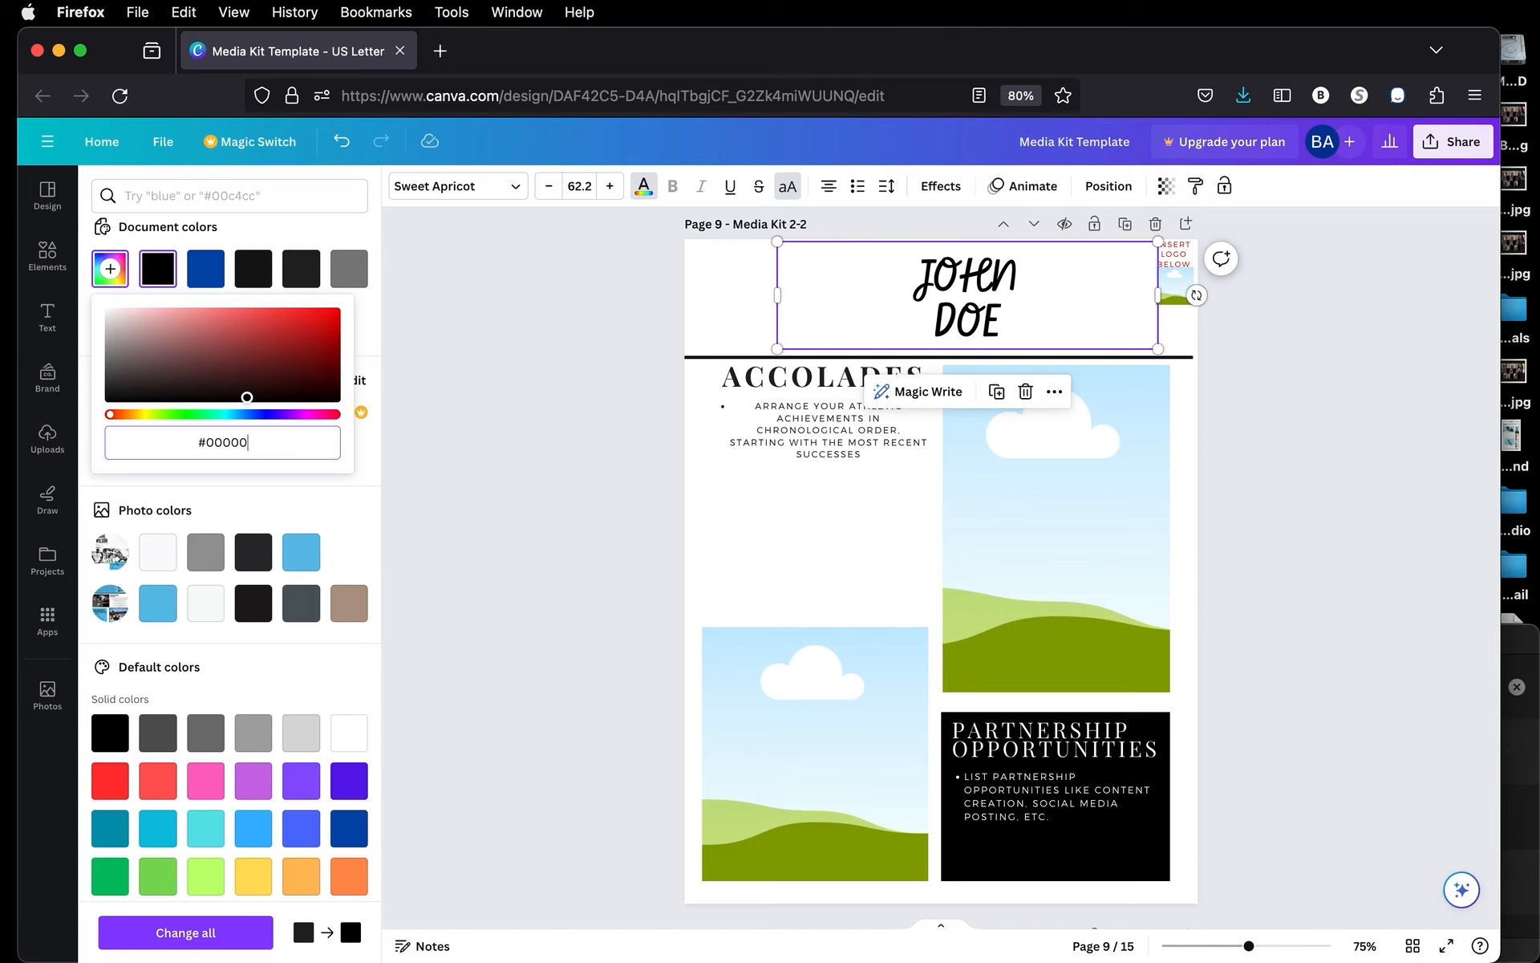
{"action": "left_click", "coordinate": [471, 498]}
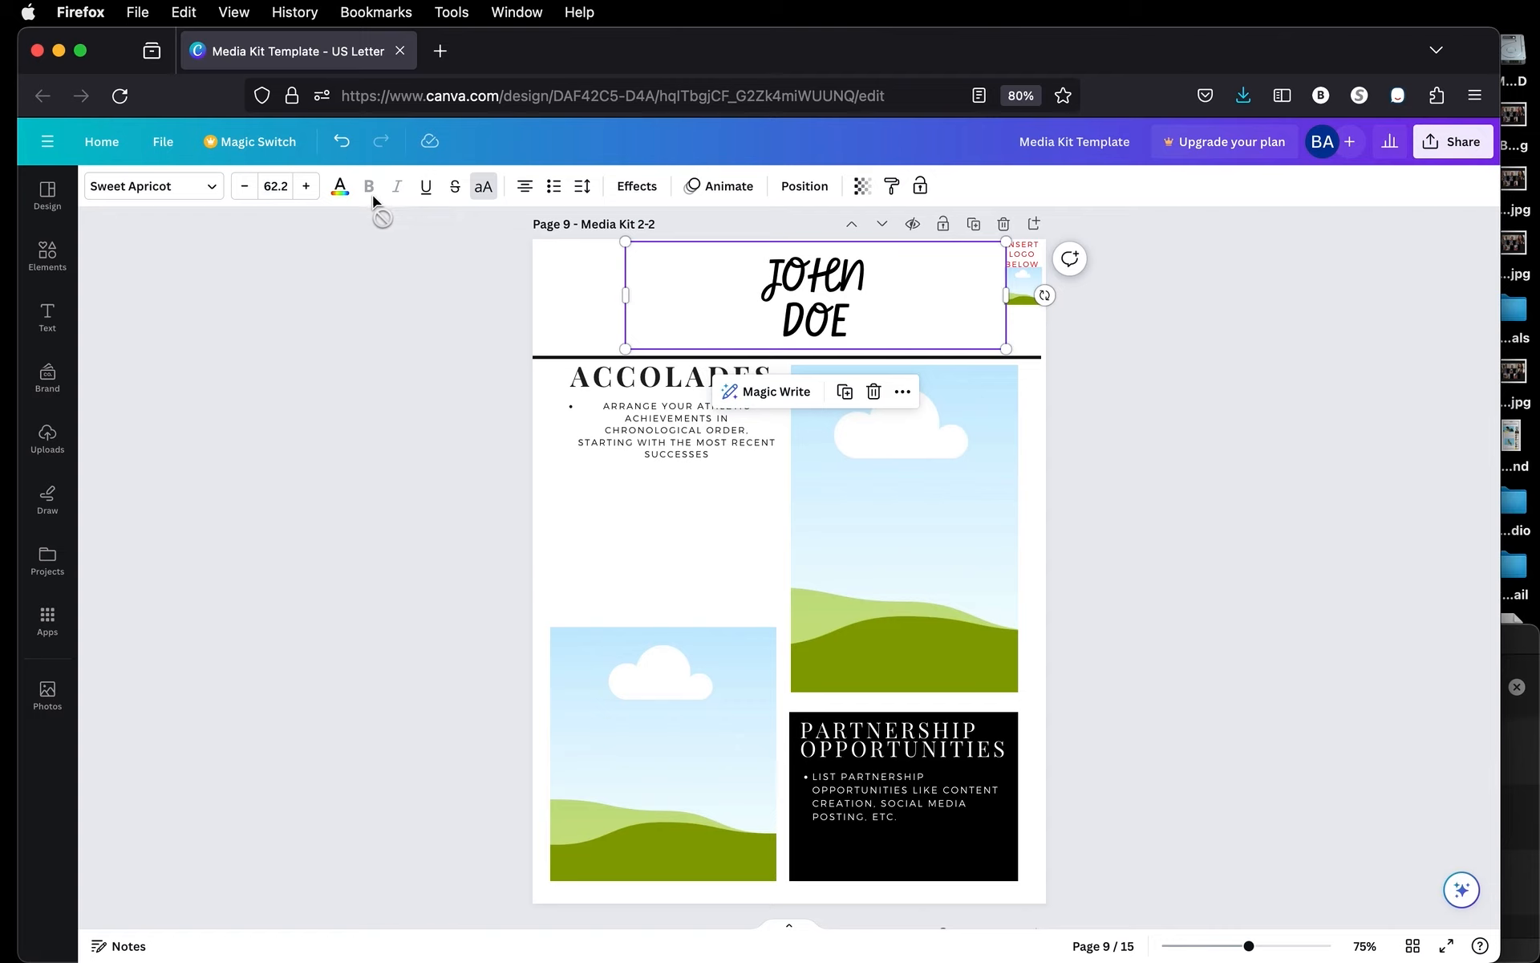
Search the fonts for "arial" and apply Arial to the first line of the name heading
{"action": "left_click", "coordinate": [441, 321]}
{"action": "left_click", "coordinate": [789, 316]}
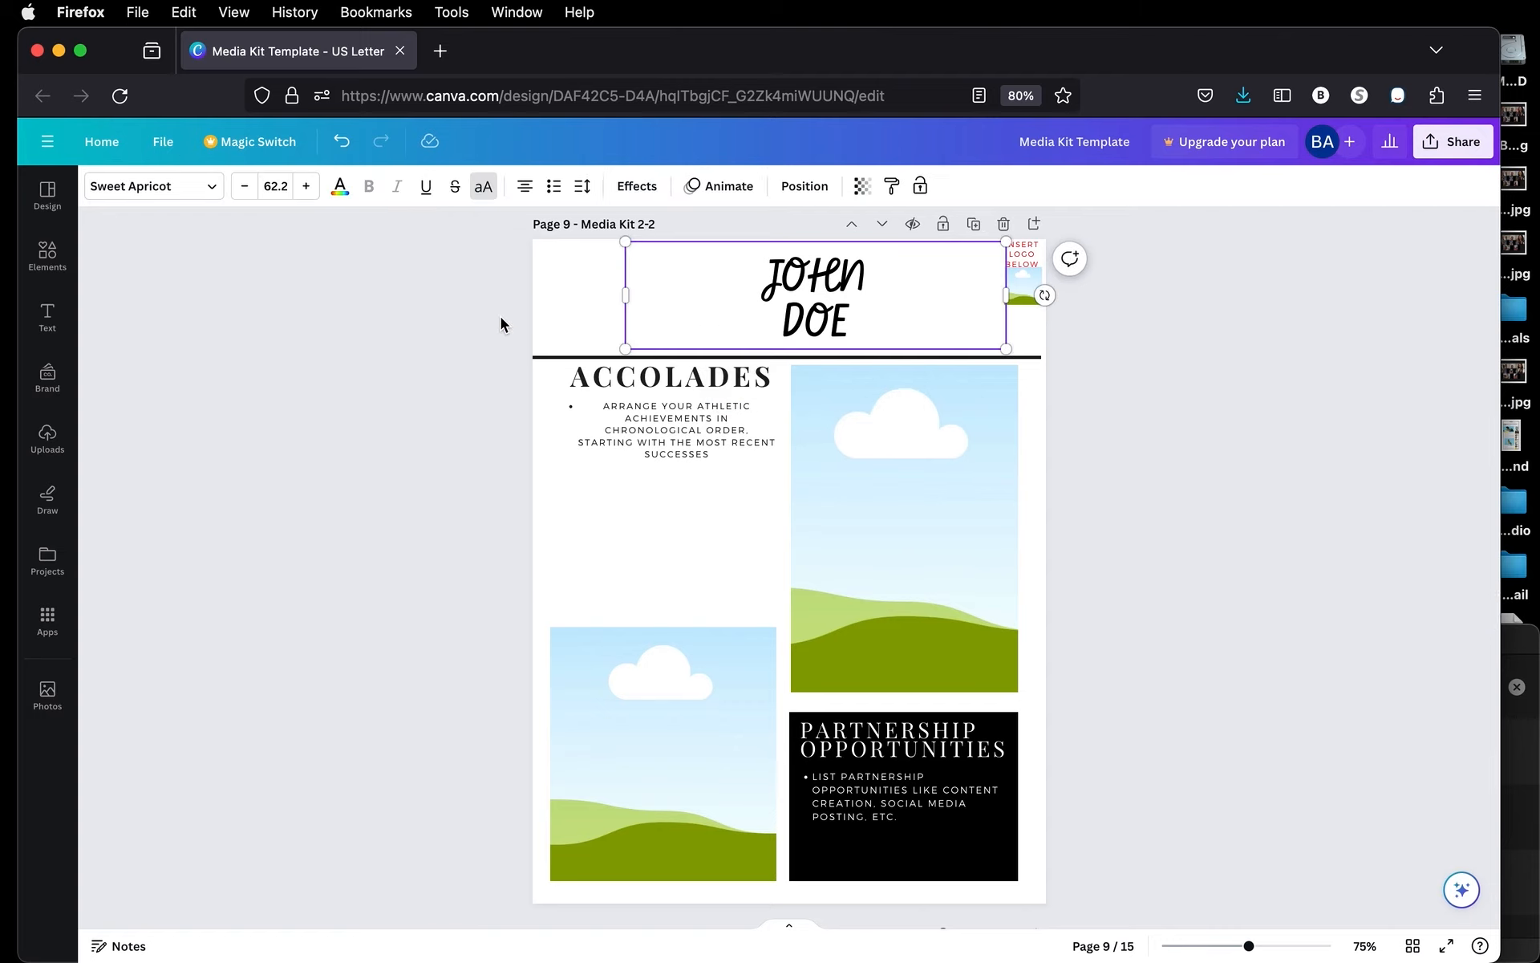
{"action": "left_click", "coordinate": [208, 186]}
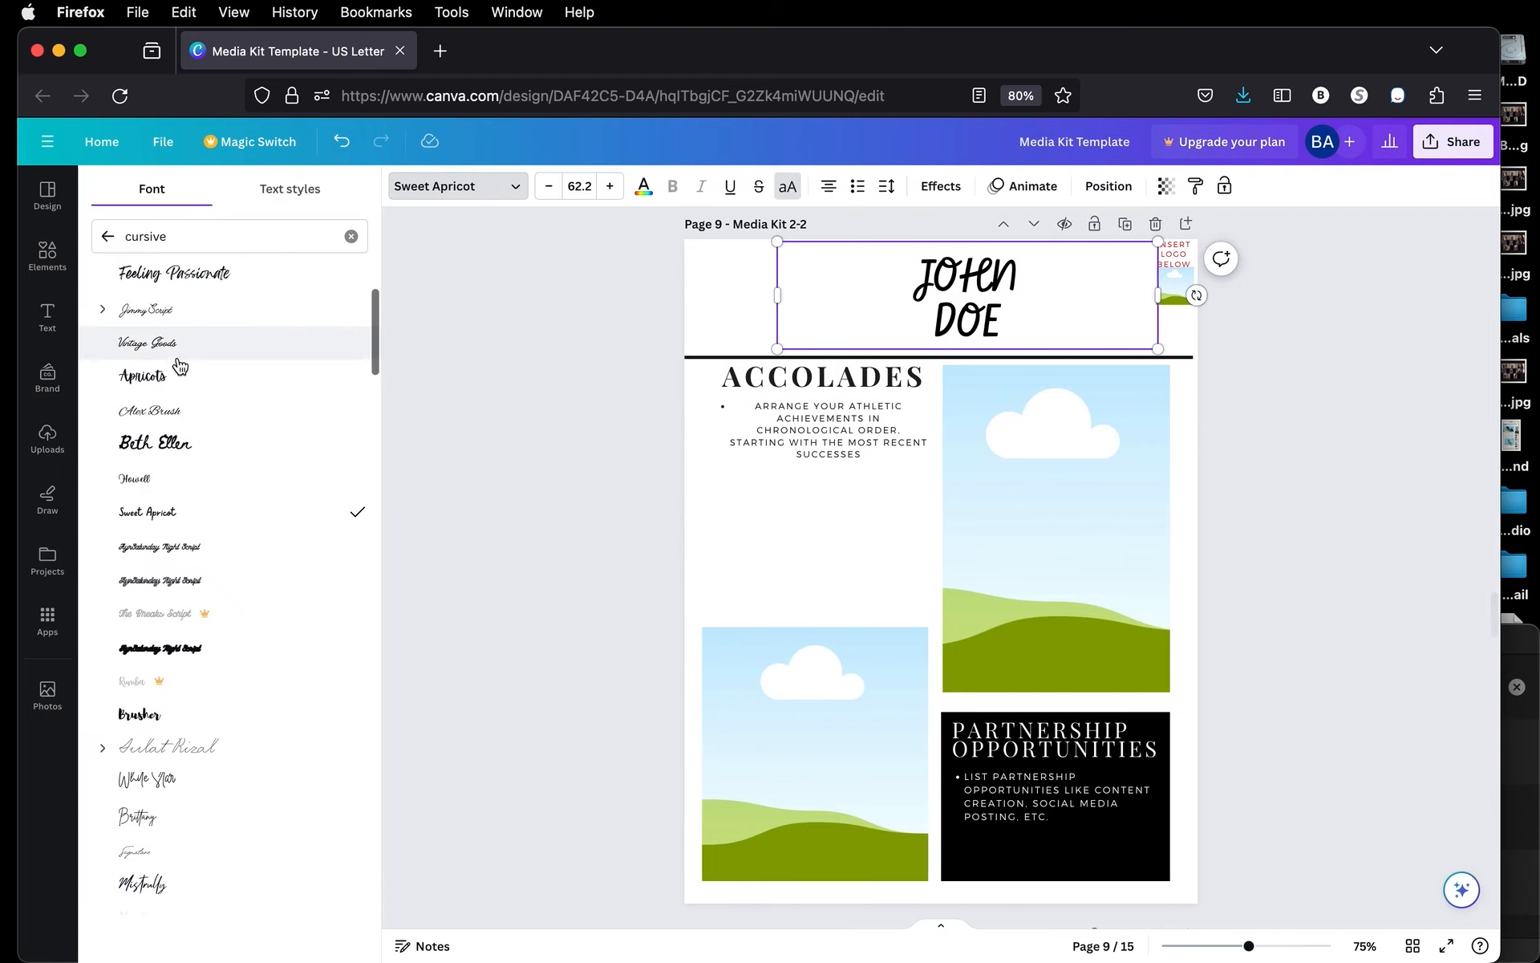
{"action": "left_click", "coordinate": [180, 234]}
{"action": "double_click", "coordinate": [180, 234]}
{"action": "type", "text": "arial"}
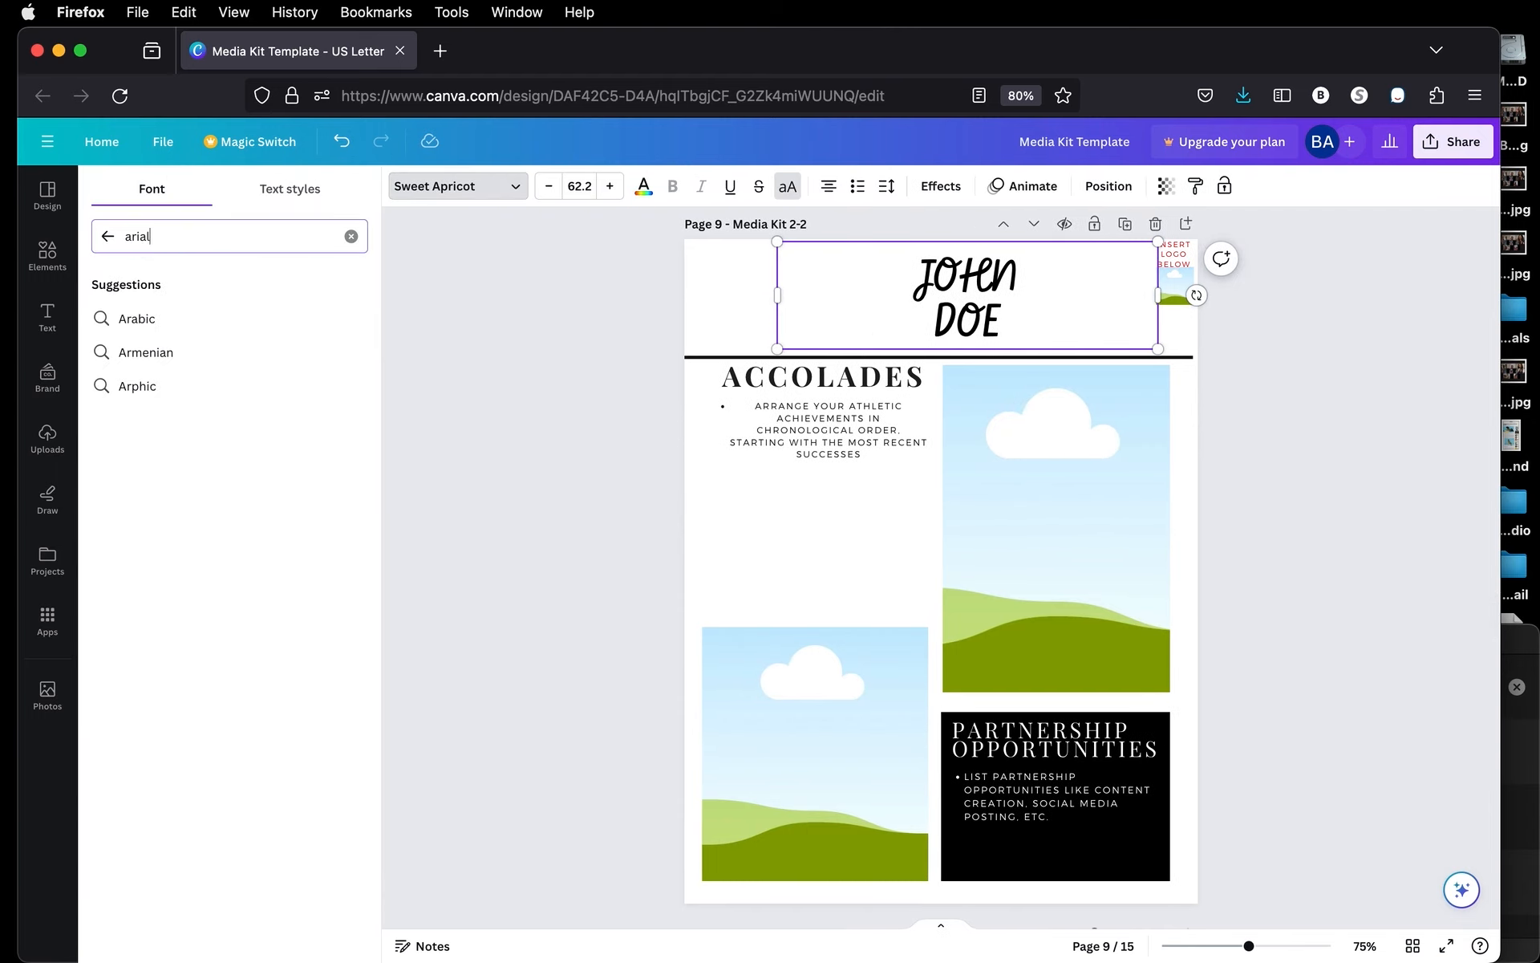
{"action": "key", "text": "Return"}
{"action": "left_click", "coordinate": [146, 319]}
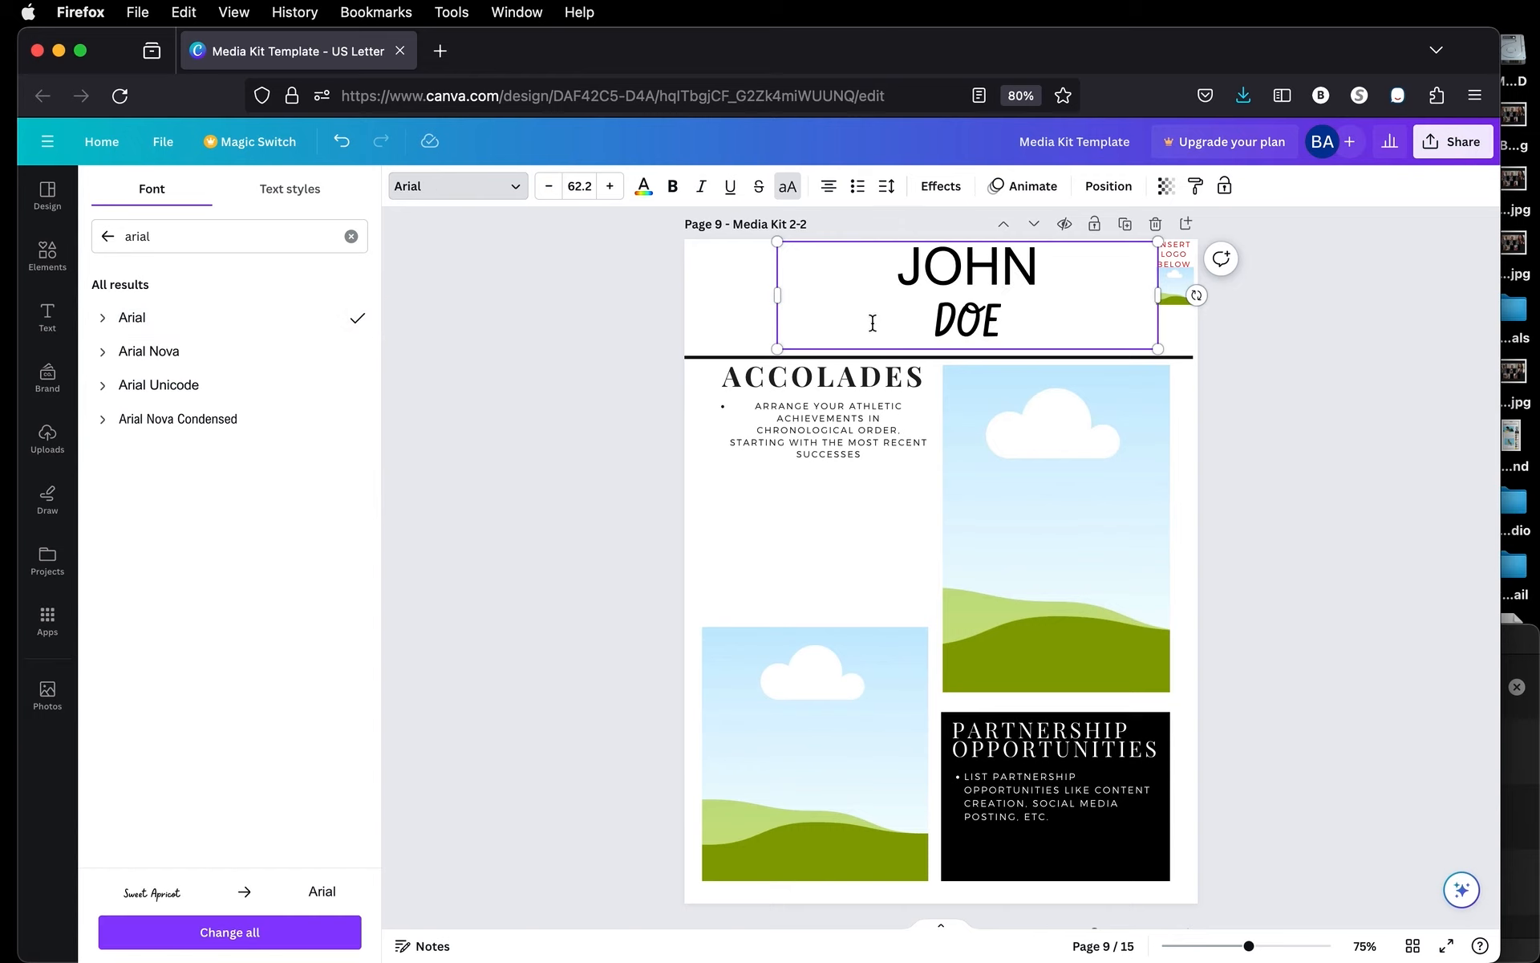
Apply the Arial font to both lines of the name heading
{"action": "left_click", "coordinate": [674, 189]}
{"action": "double_click", "coordinate": [982, 274]}
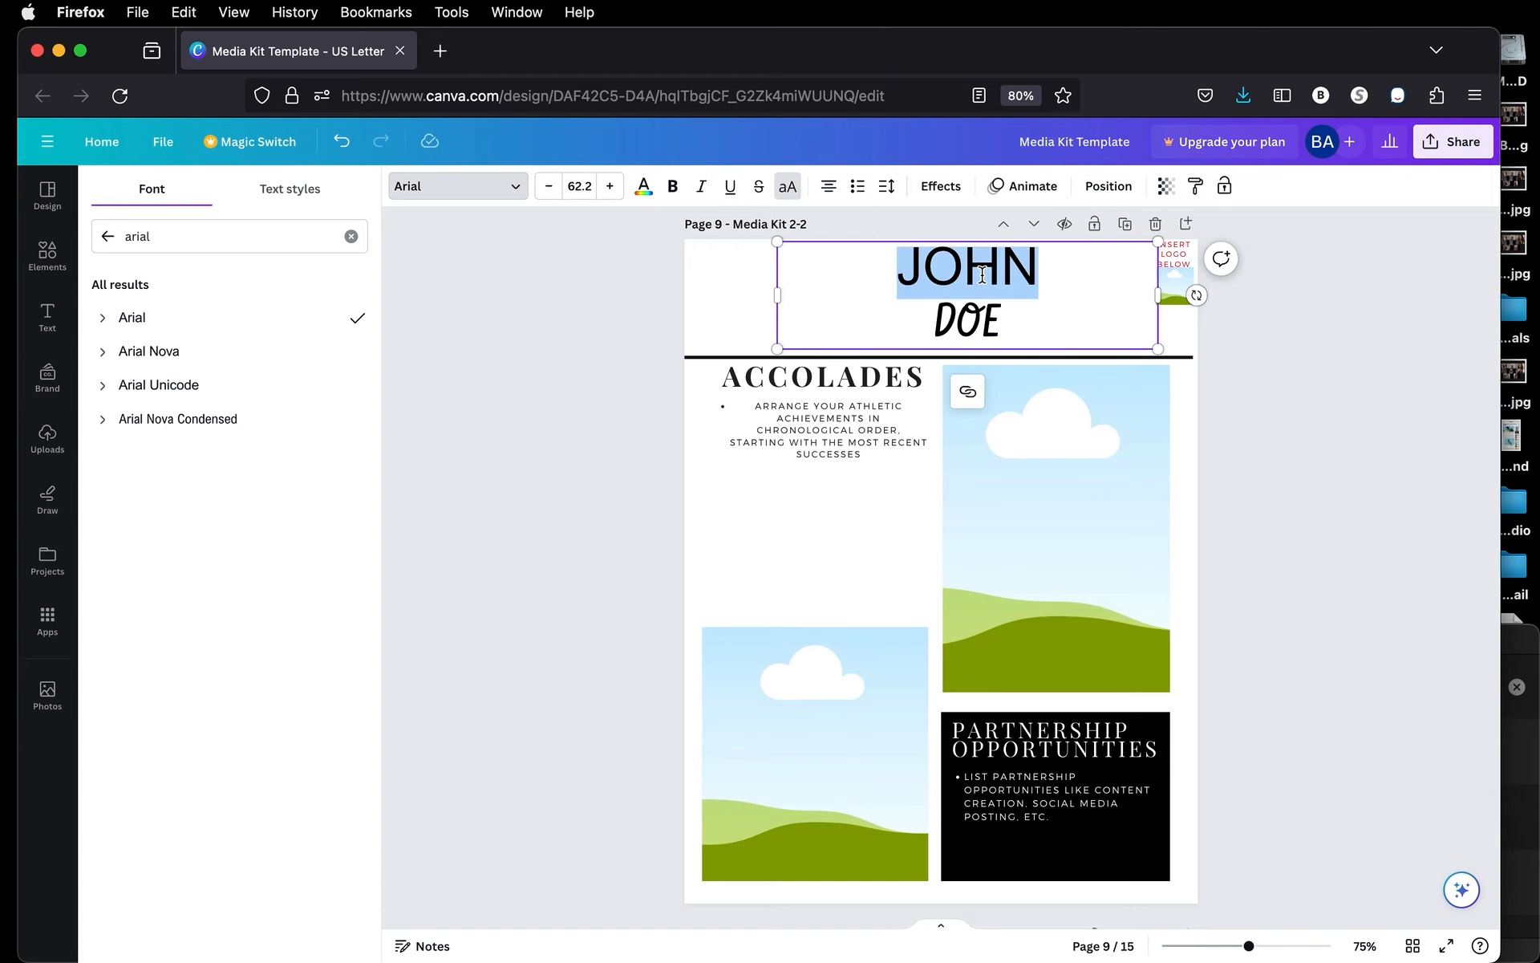
{"action": "key", "text": "super+a"}
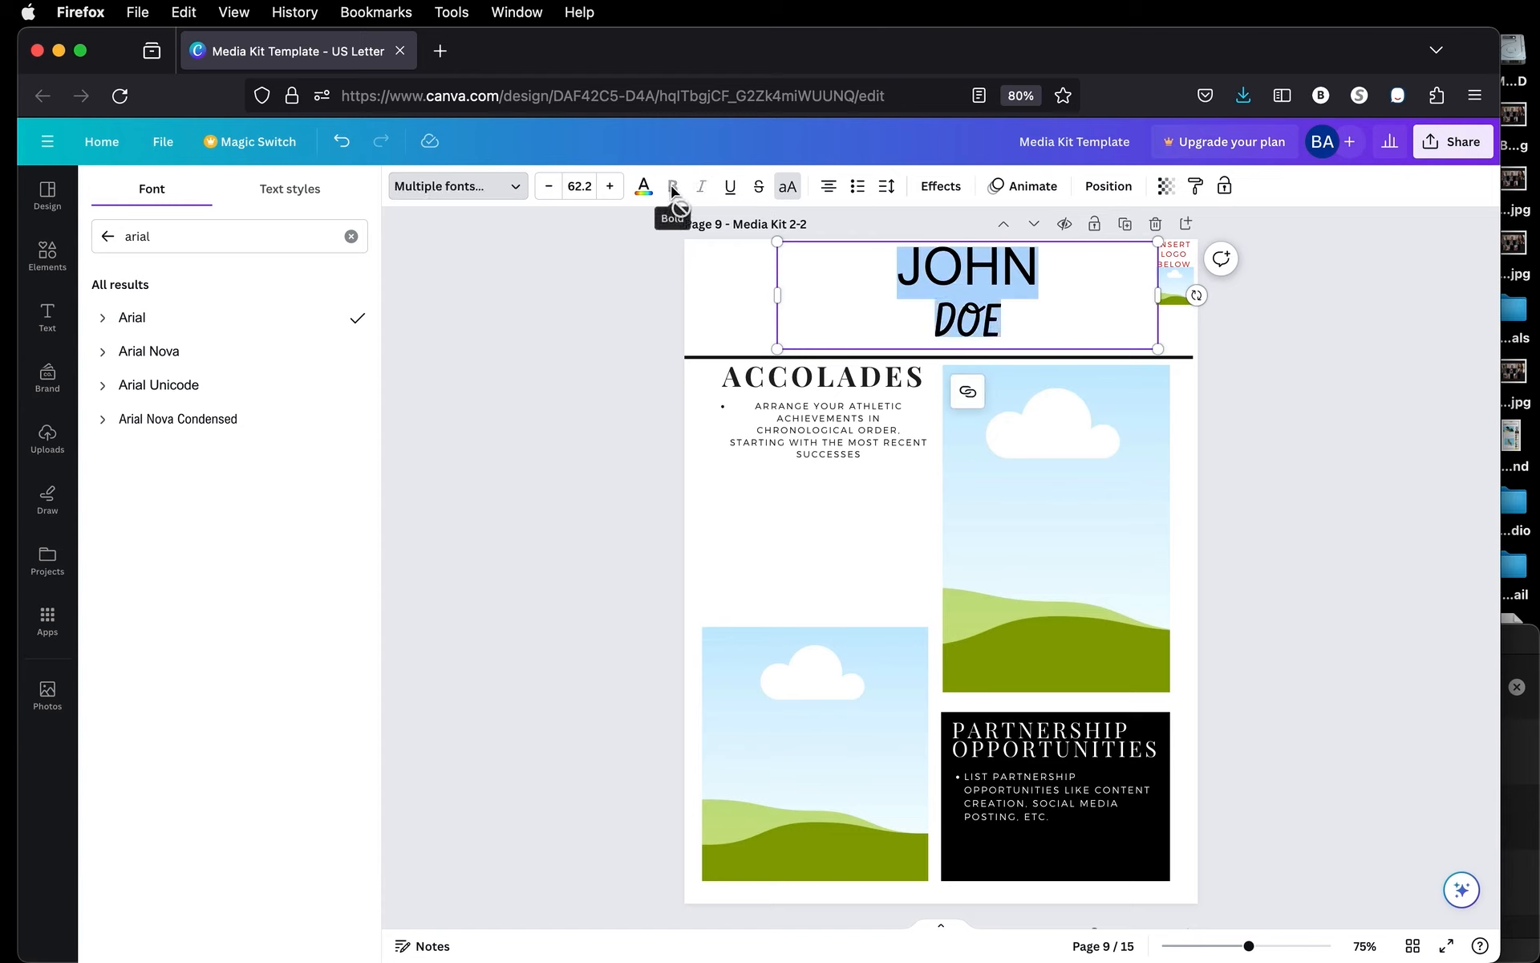
{"action": "left_click", "coordinate": [166, 320]}
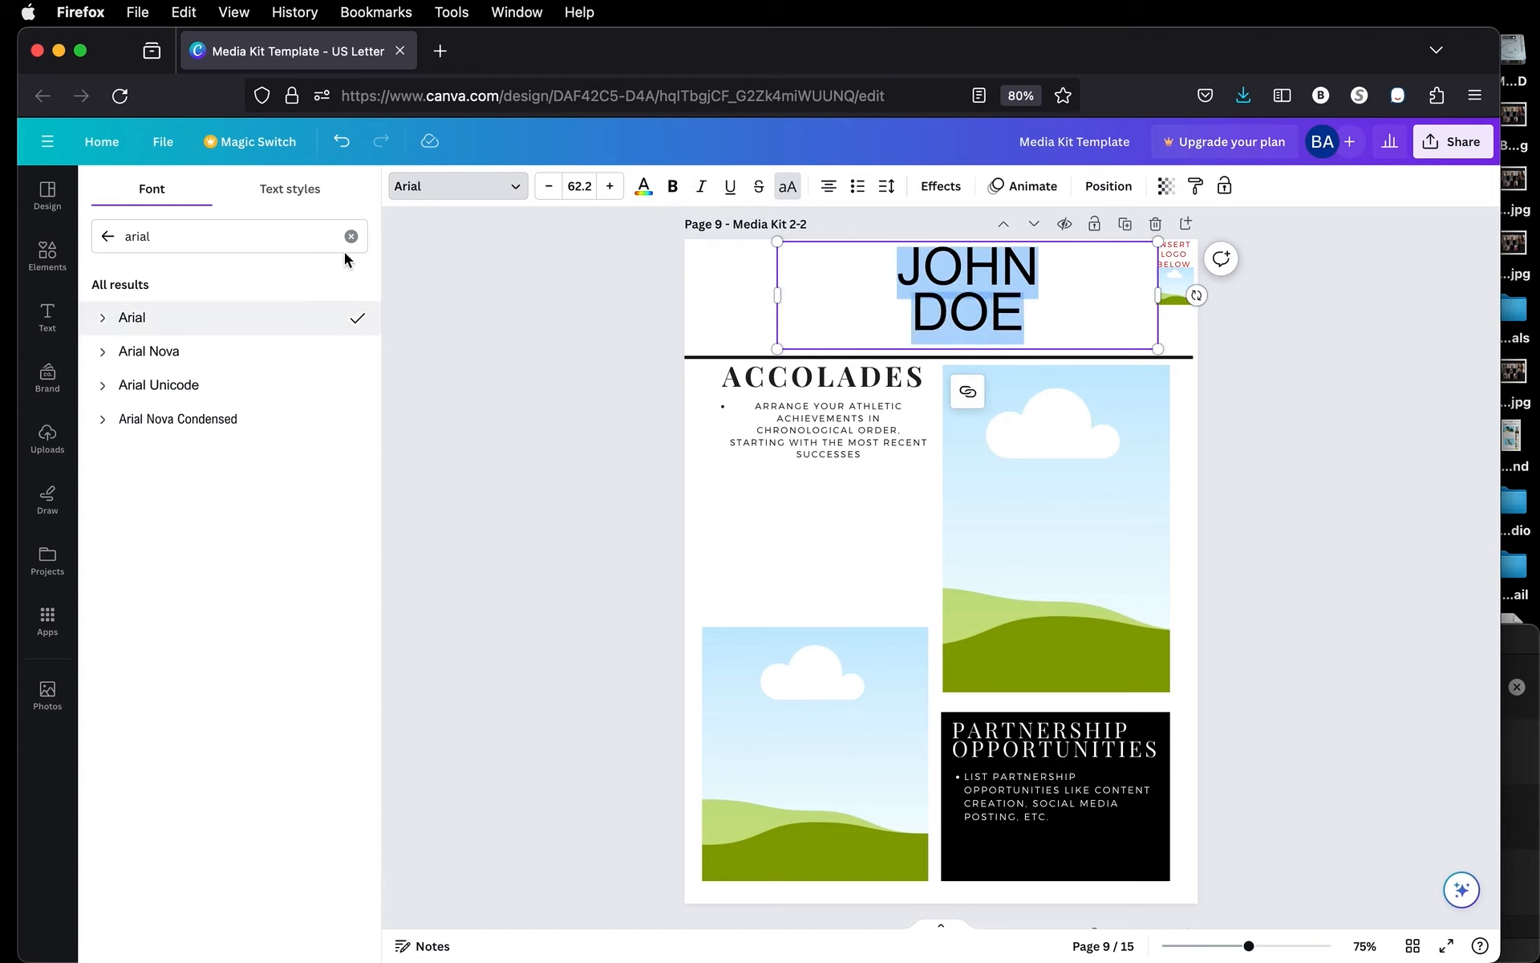
Make the whole name heading bold, and try italics on it before switching them off again
{"action": "left_click", "coordinate": [673, 190]}
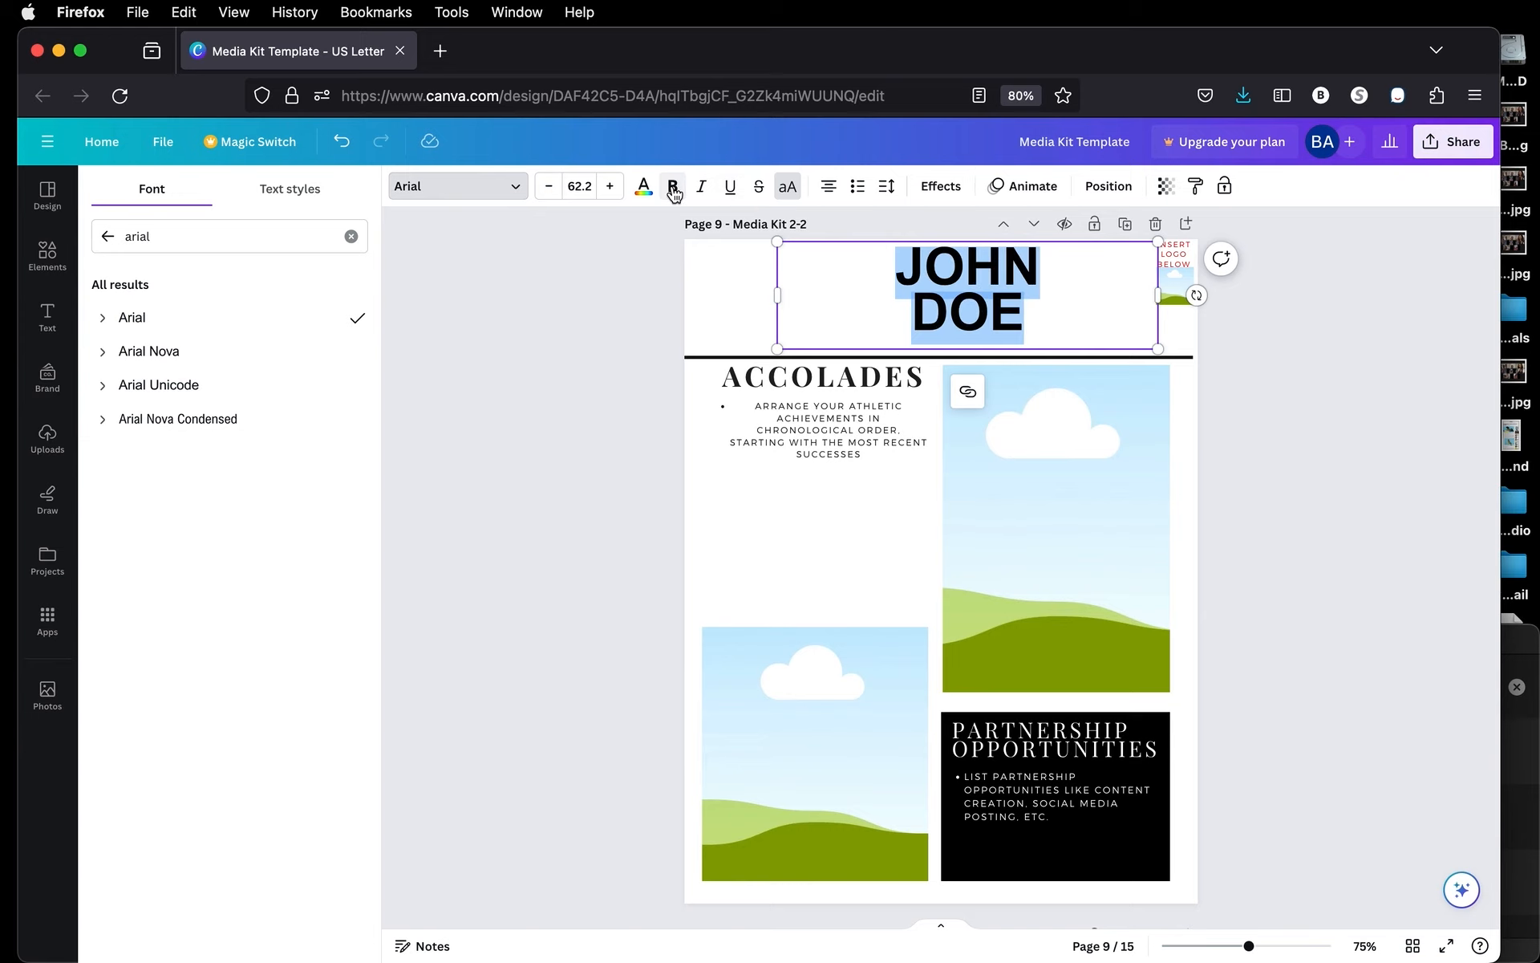
{"action": "left_click", "coordinate": [703, 190]}
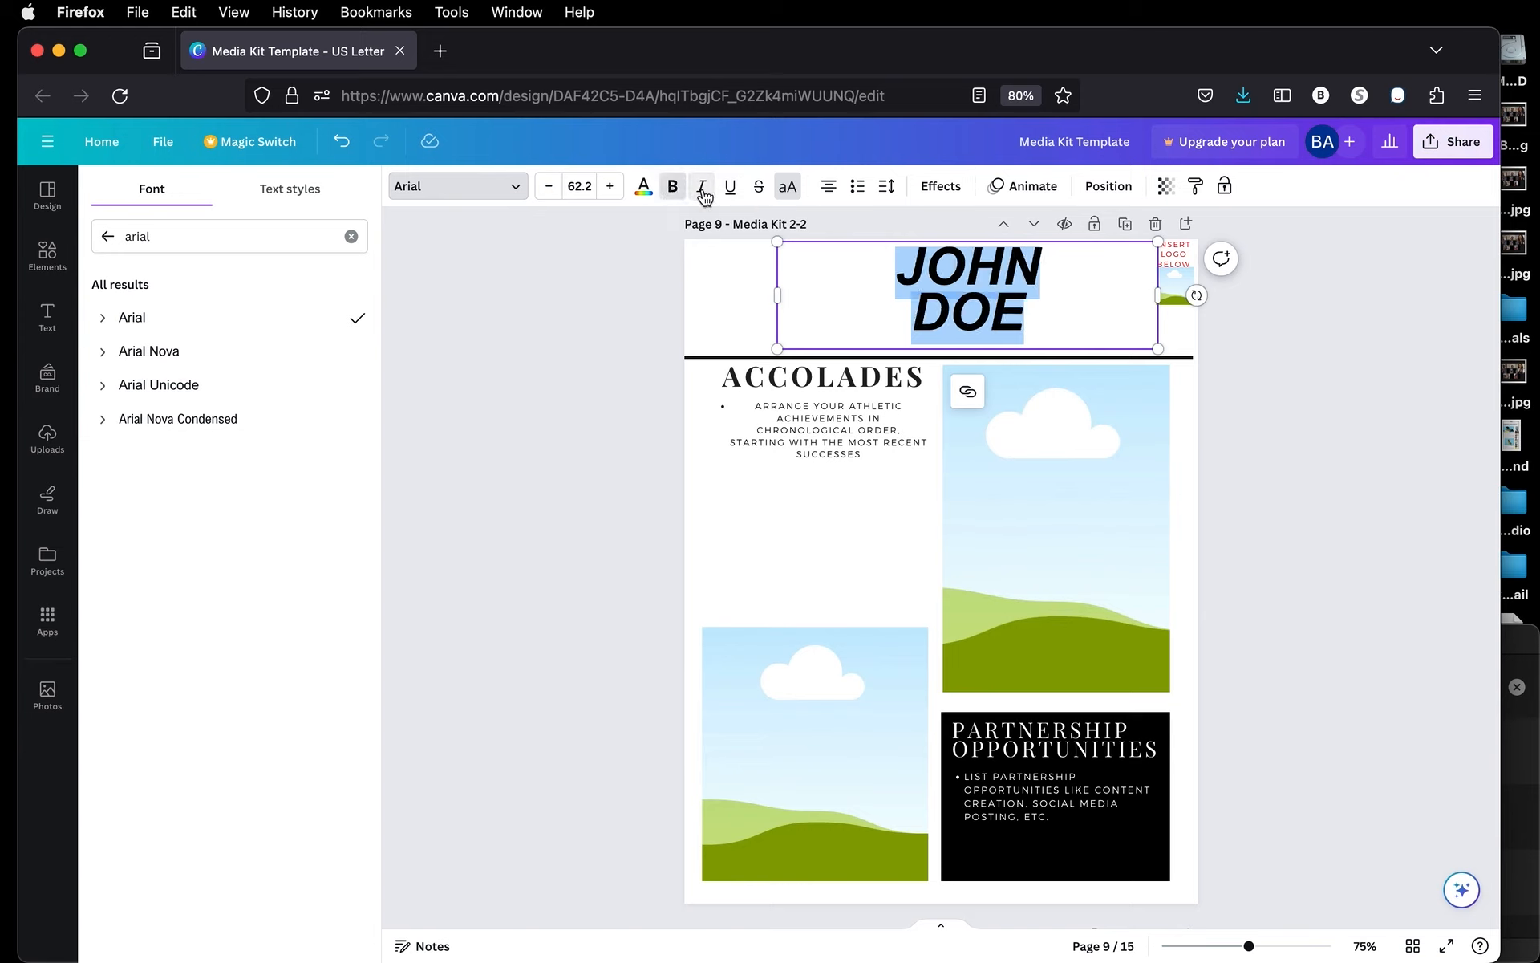
{"action": "left_click", "coordinate": [703, 193]}
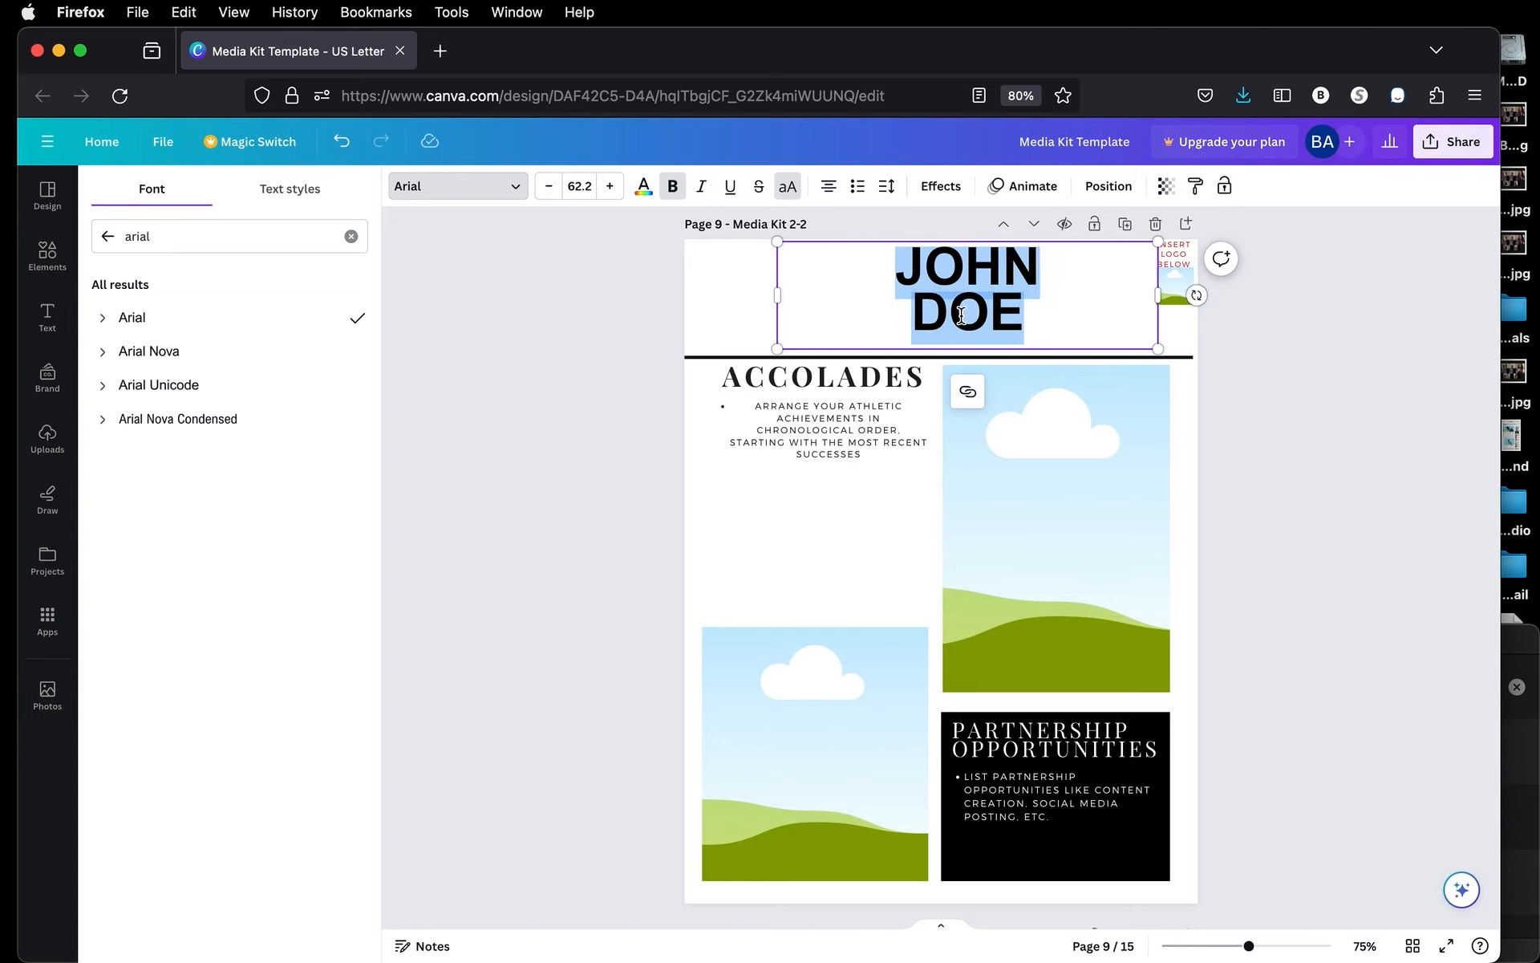
Remove the bold formatting from only the first line of the name heading
{"action": "double_click", "coordinate": [955, 264]}
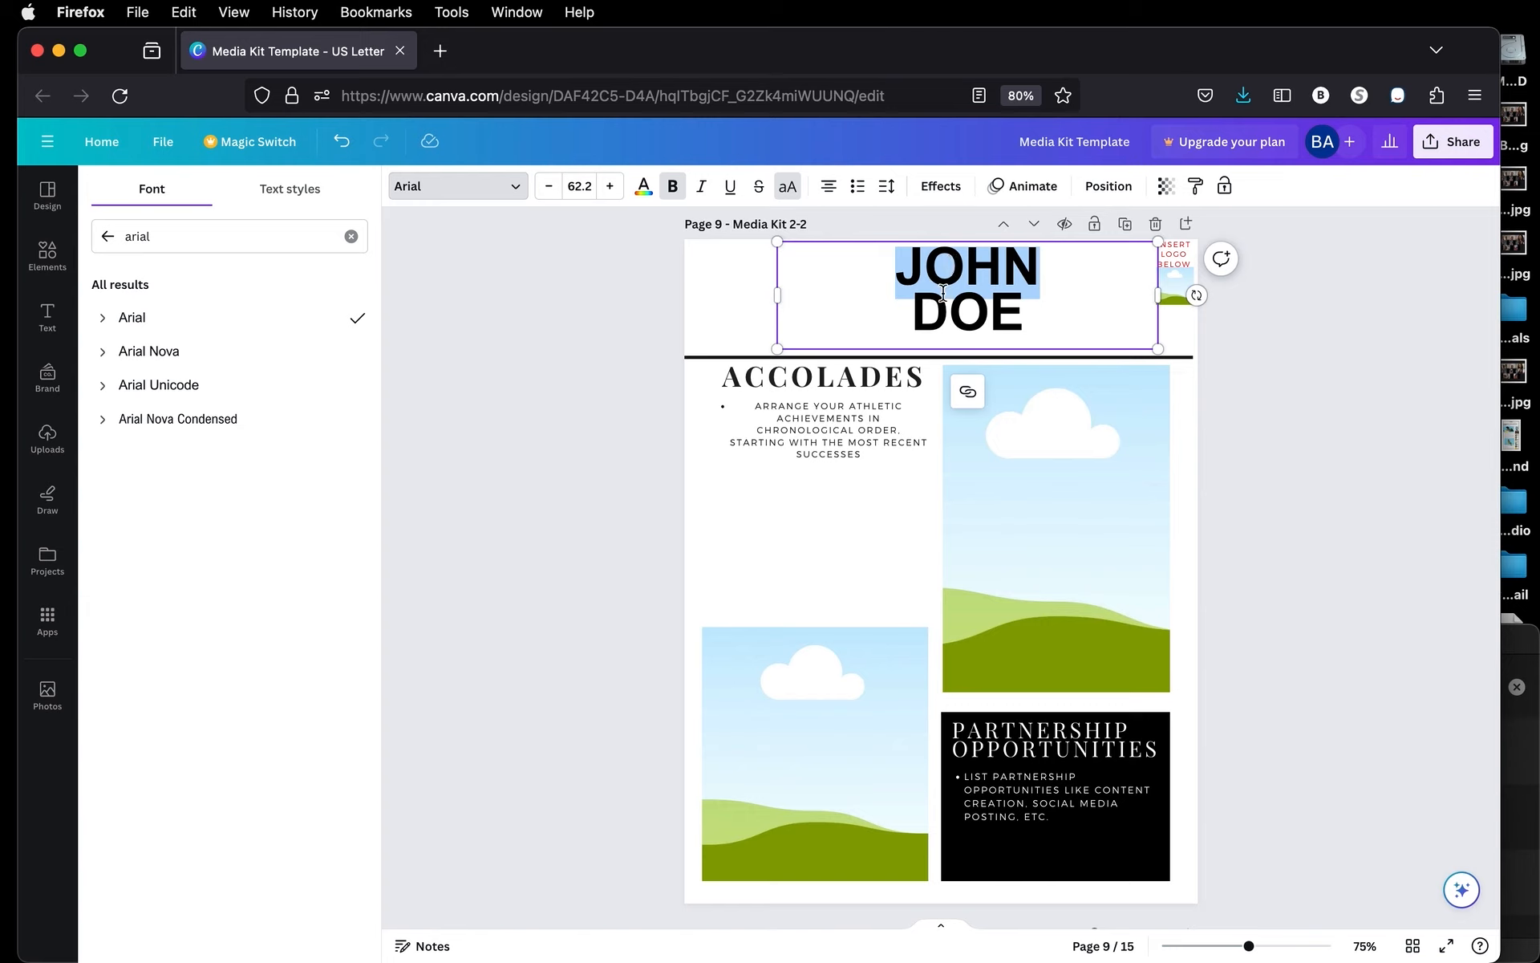
{"action": "left_click", "coordinate": [943, 264]}
{"action": "triple_click", "coordinate": [943, 265]}
{"action": "left_click", "coordinate": [1036, 269]}
{"action": "left_click_drag", "start_coordinate": [1037, 268], "coordinate": [897, 265]}
{"action": "key", "text": "cmd+b"}
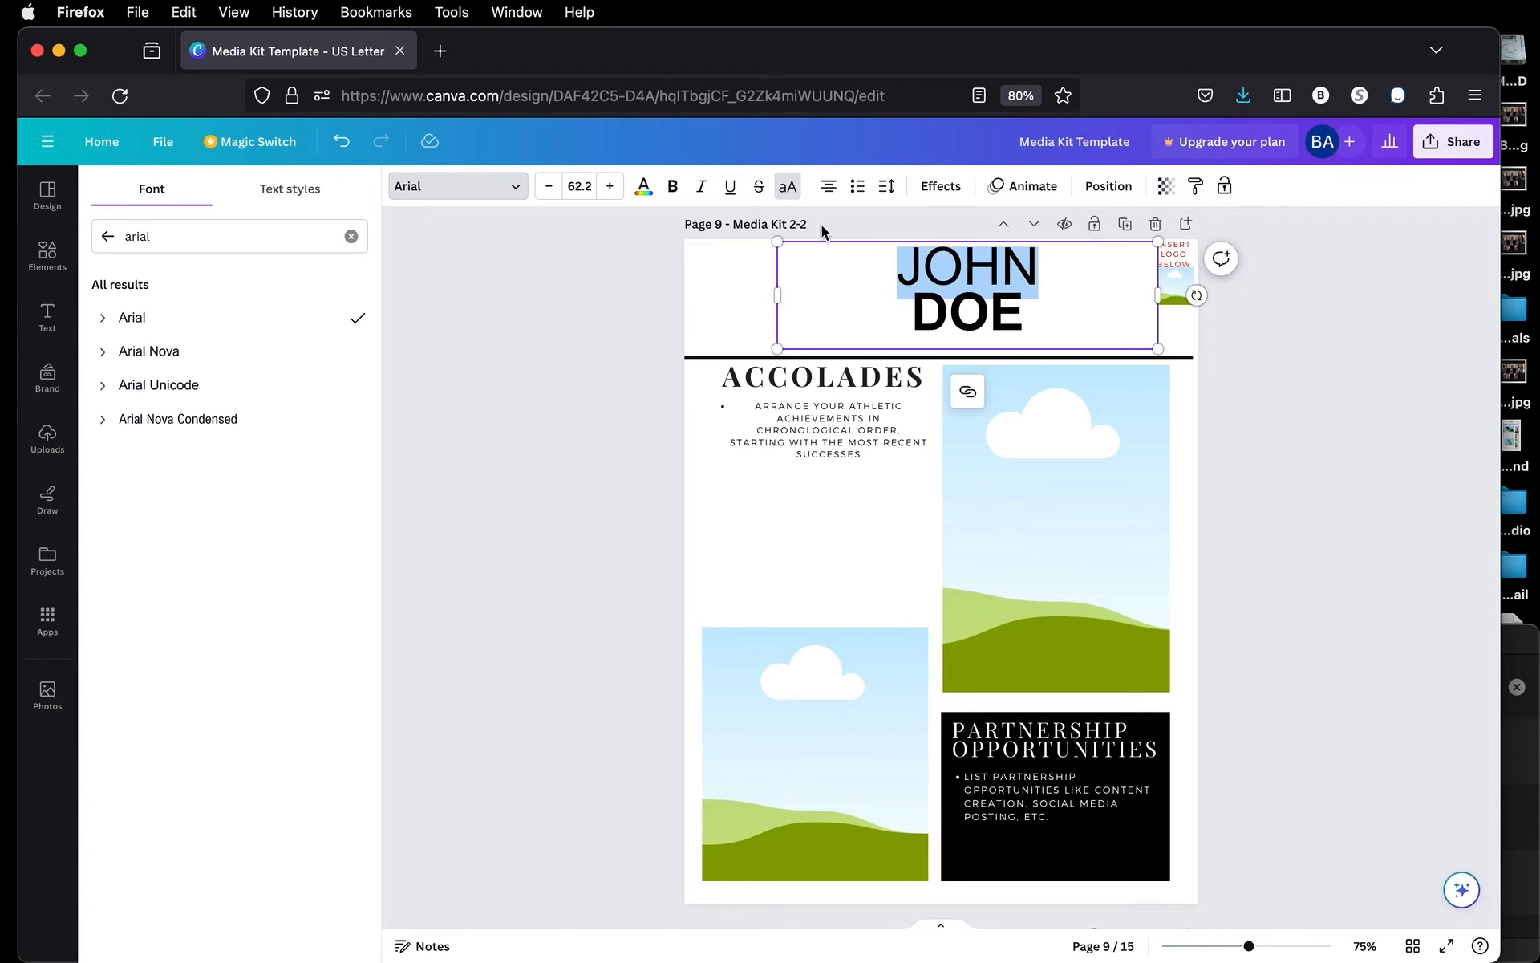
Underline the first line of the name heading, and extend the underline to both lines
{"action": "left_click", "coordinate": [730, 189]}
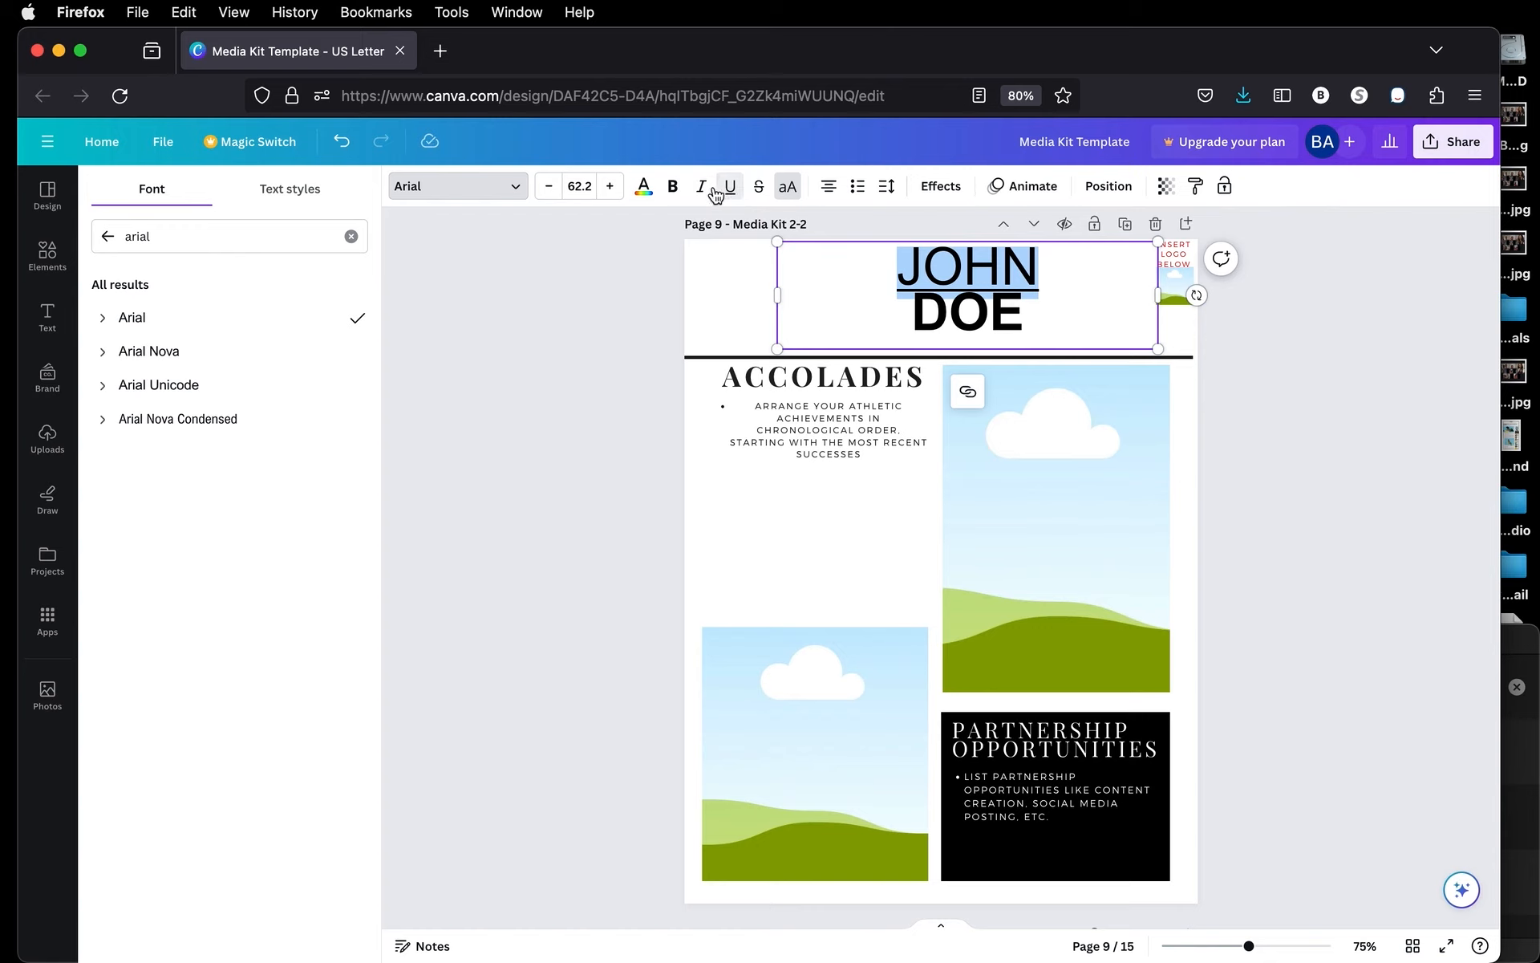
{"action": "double_click", "coordinate": [920, 271]}
{"action": "triple_click", "coordinate": [920, 271]}
{"action": "left_click", "coordinate": [731, 199]}
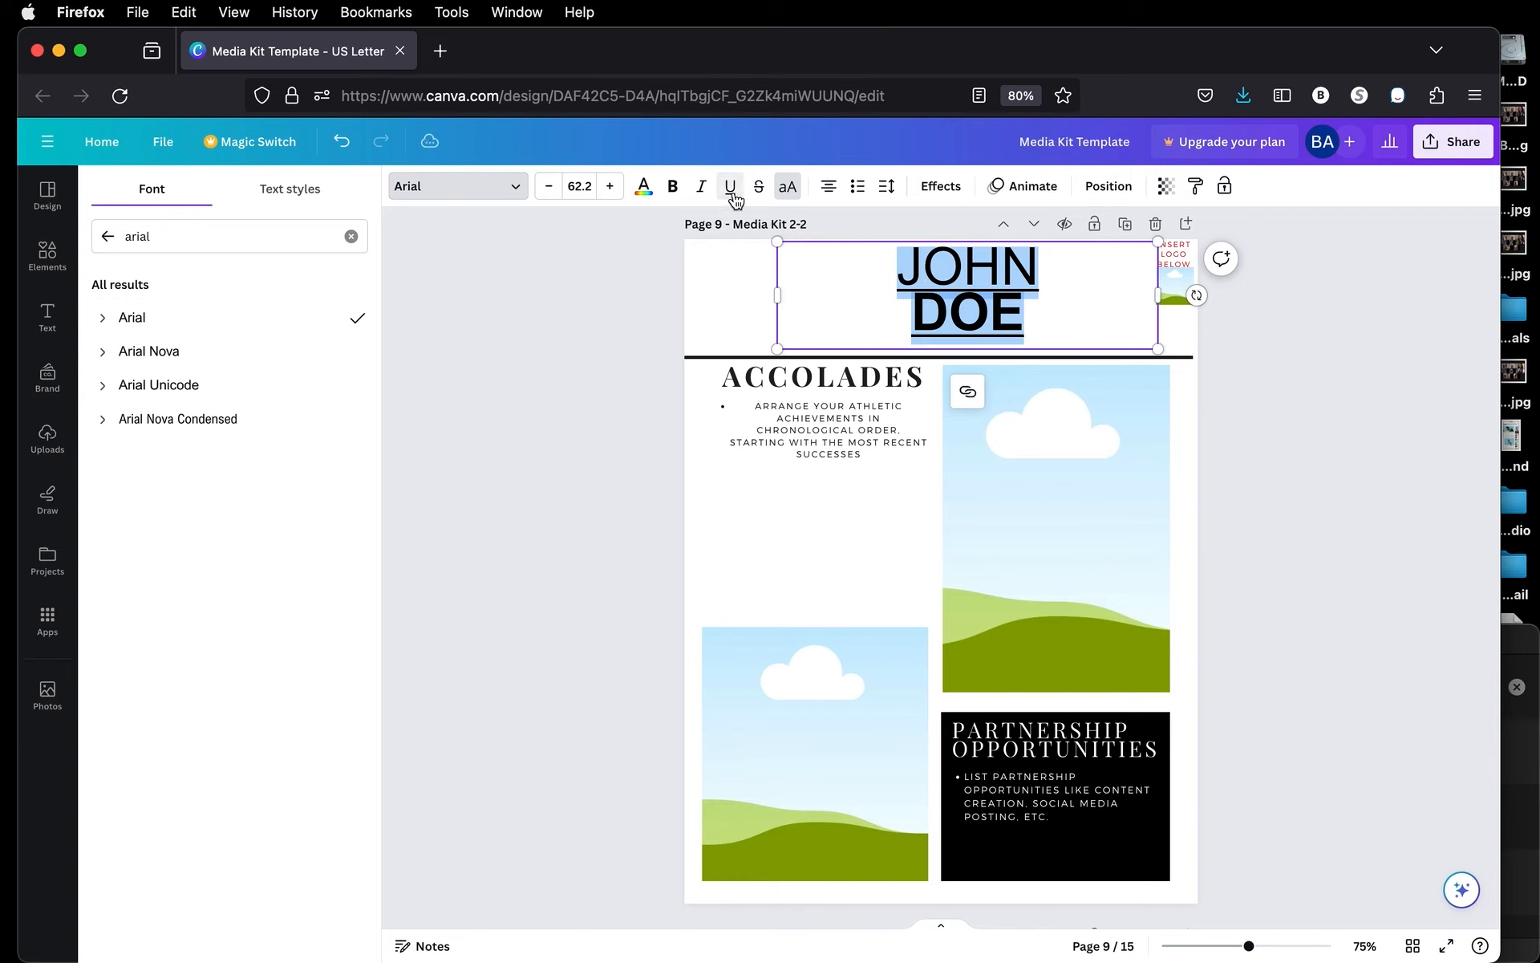
Try the name heading in lowercase, and return both lines to uppercase
{"action": "left_click", "coordinate": [791, 191]}
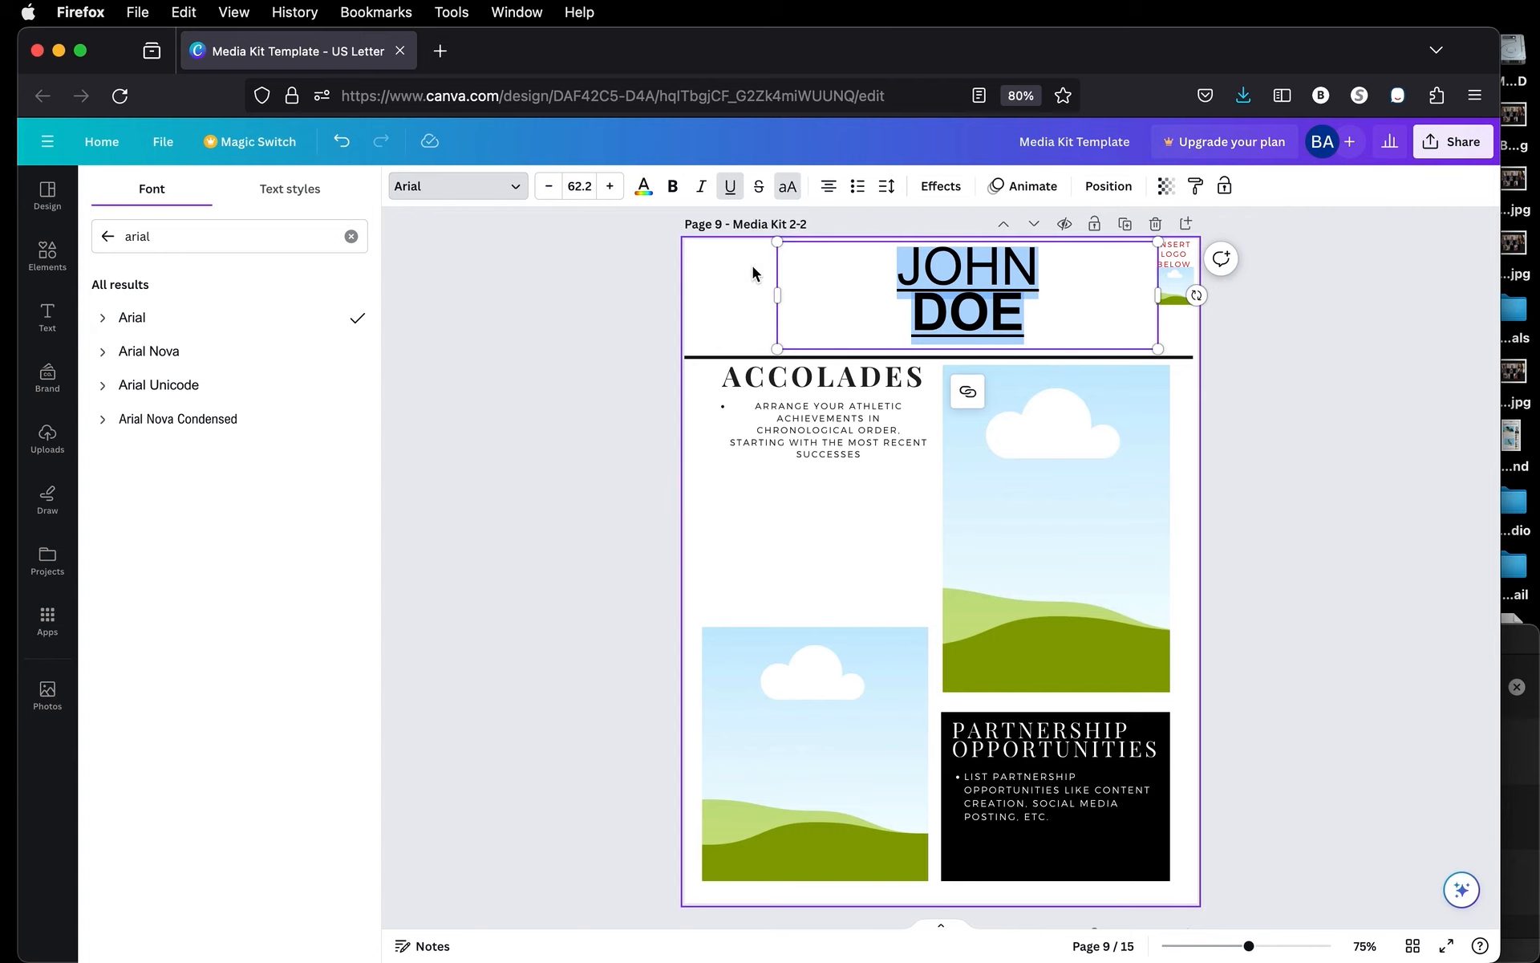
{"action": "left_click", "coordinate": [789, 192]}
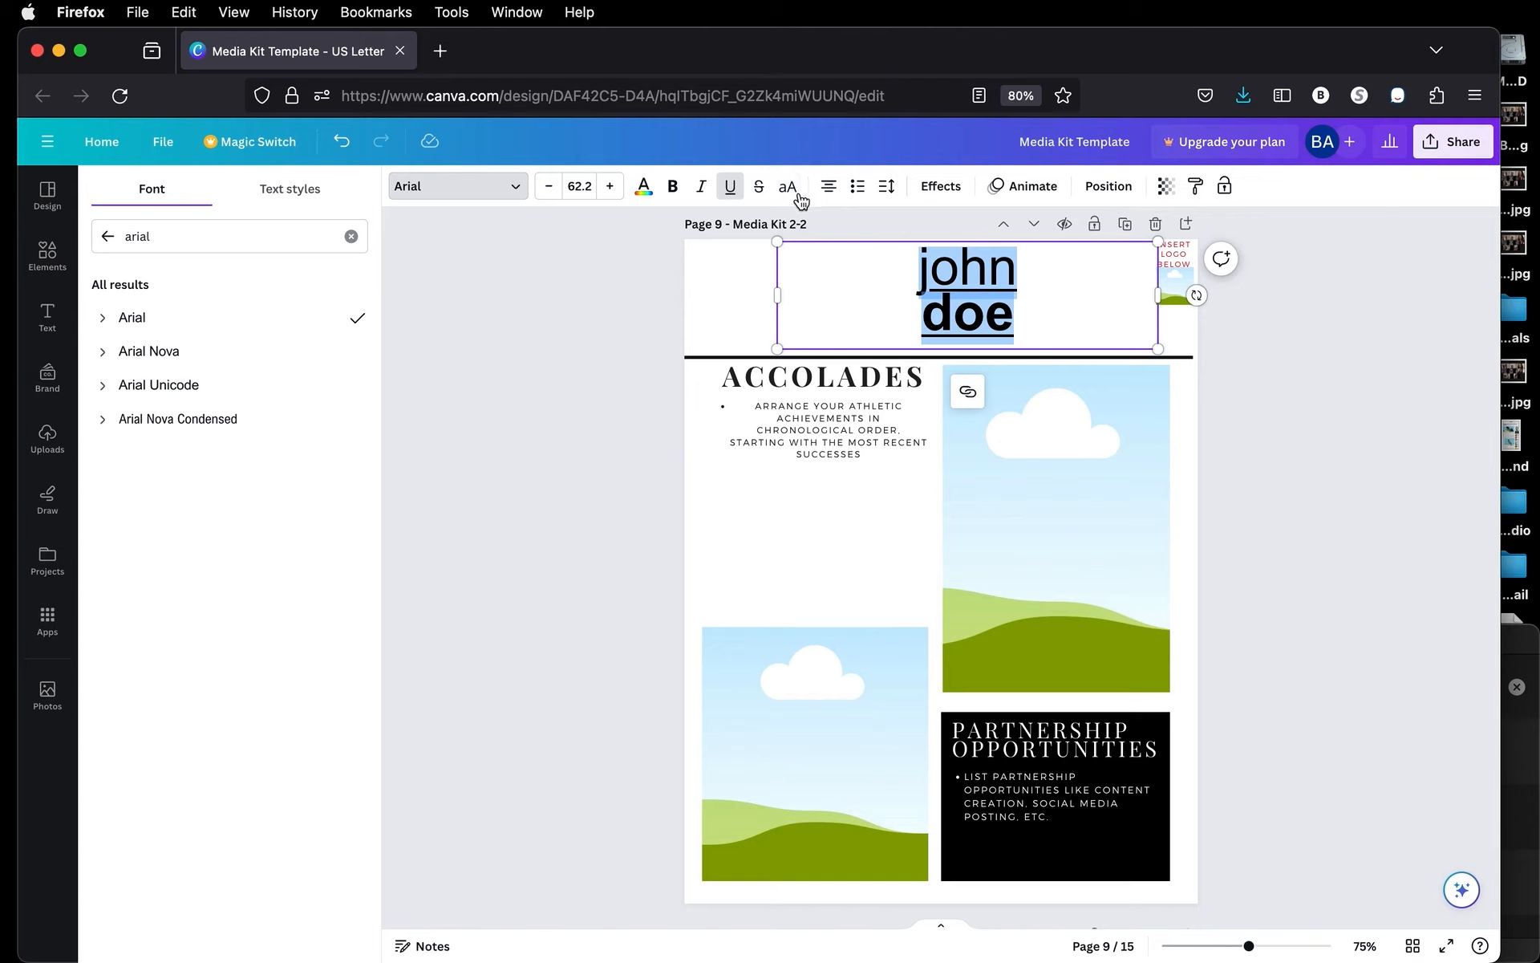
{"action": "double_click", "coordinate": [1008, 286]}
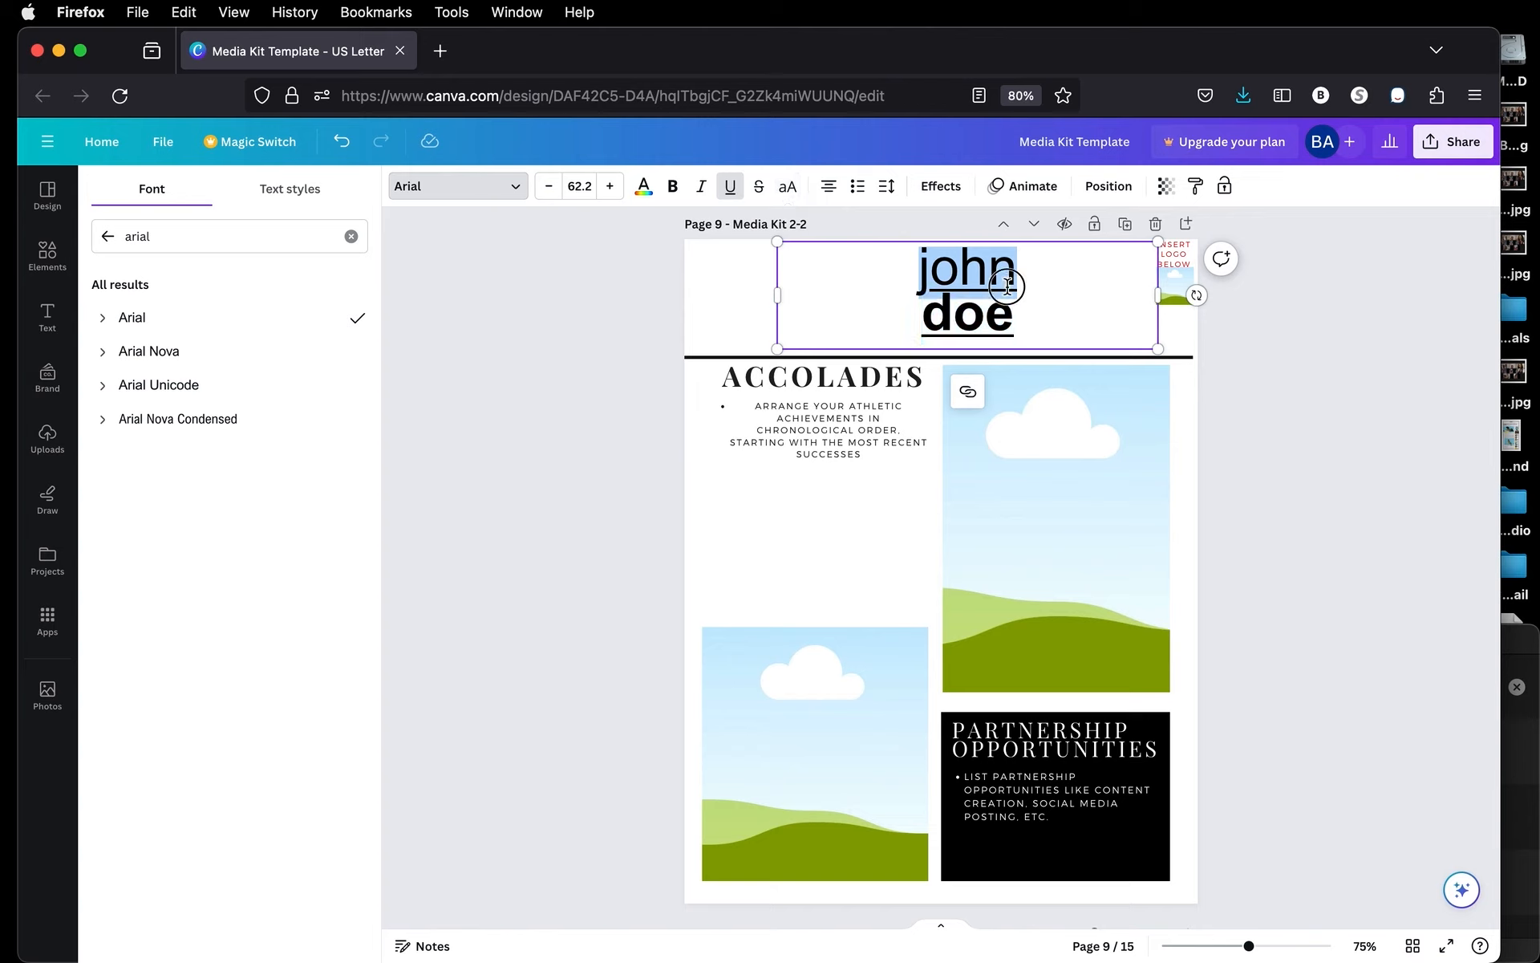
{"action": "key", "text": "super+a"}
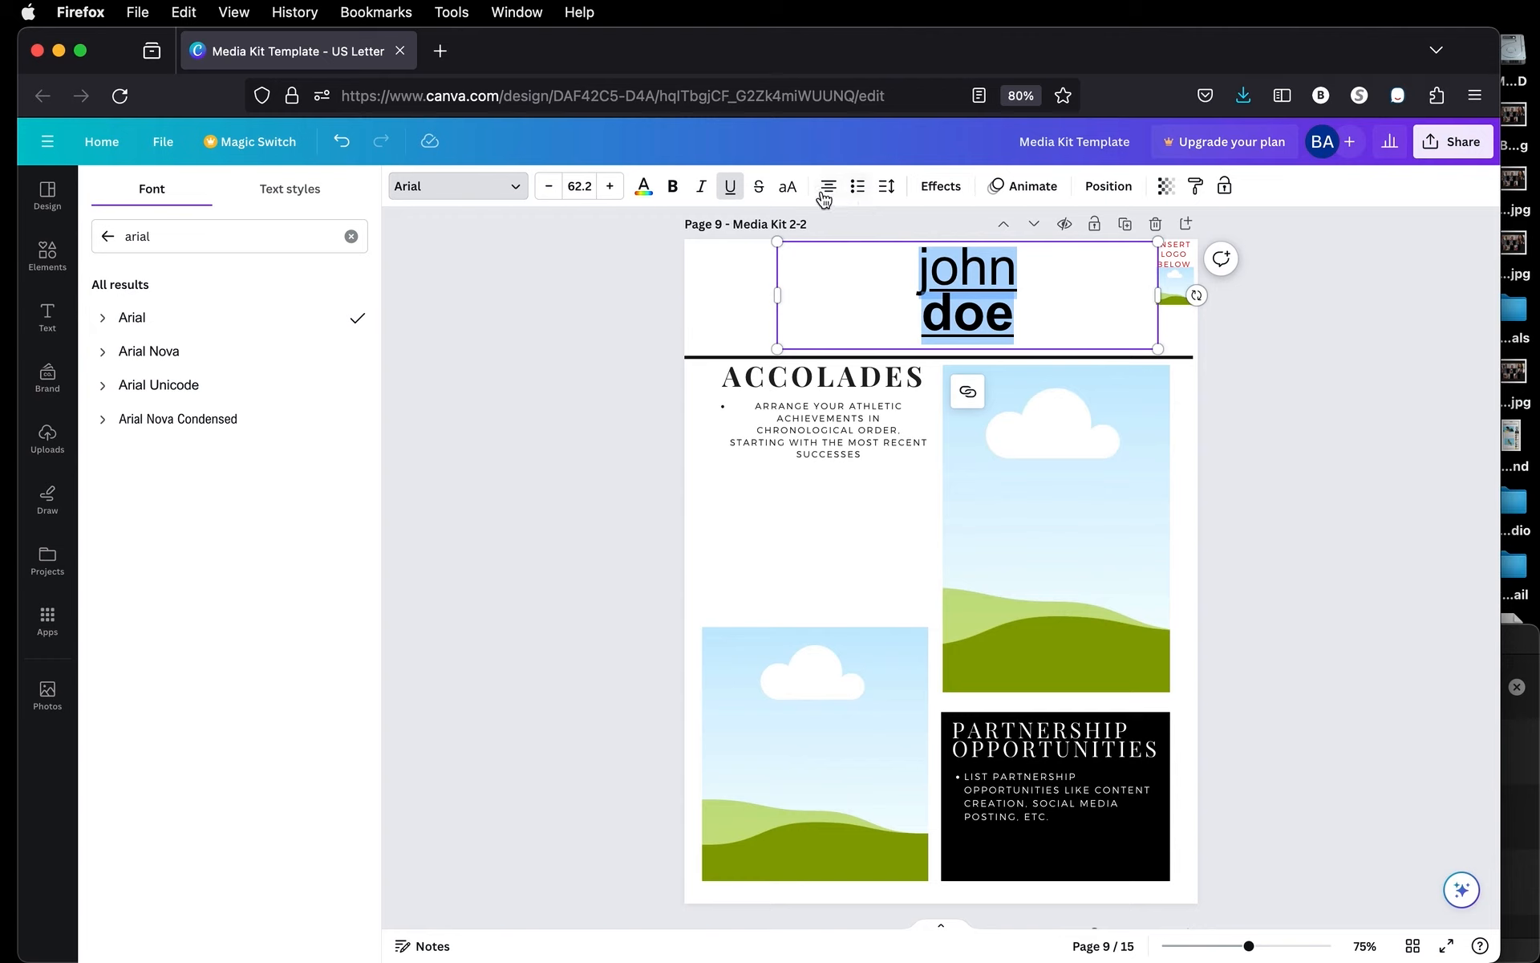
{"action": "left_click", "coordinate": [789, 190]}
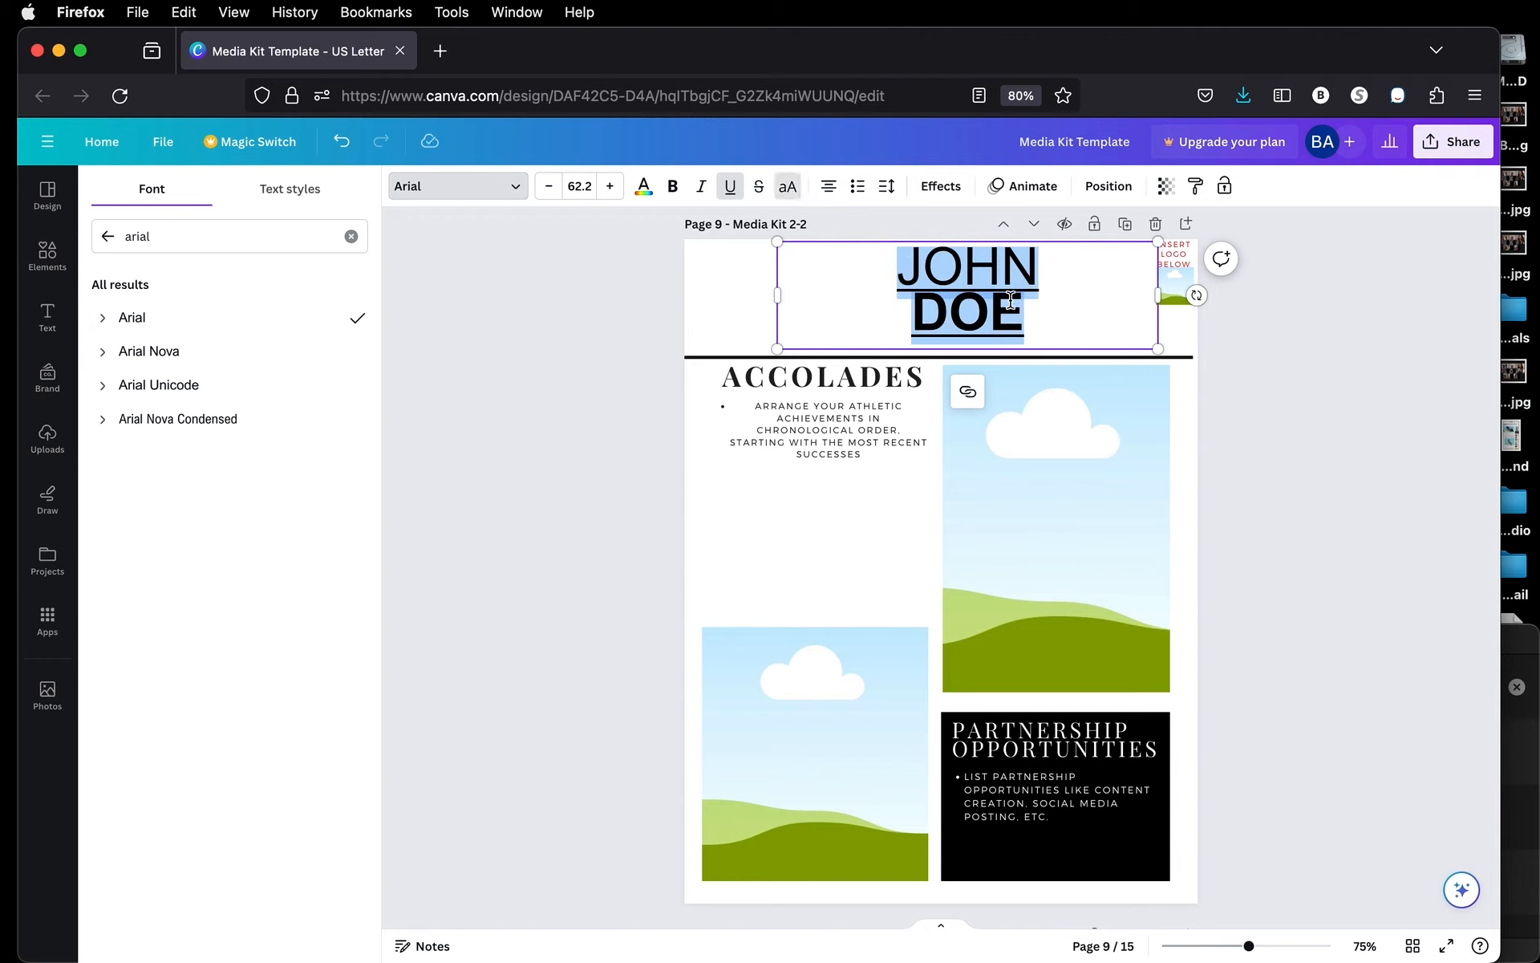
Switch off uppercase for the name heading and retype the name with capital initials on two lines
{"action": "left_click", "coordinate": [787, 186]}
{"action": "type", "text": "John Doe"}
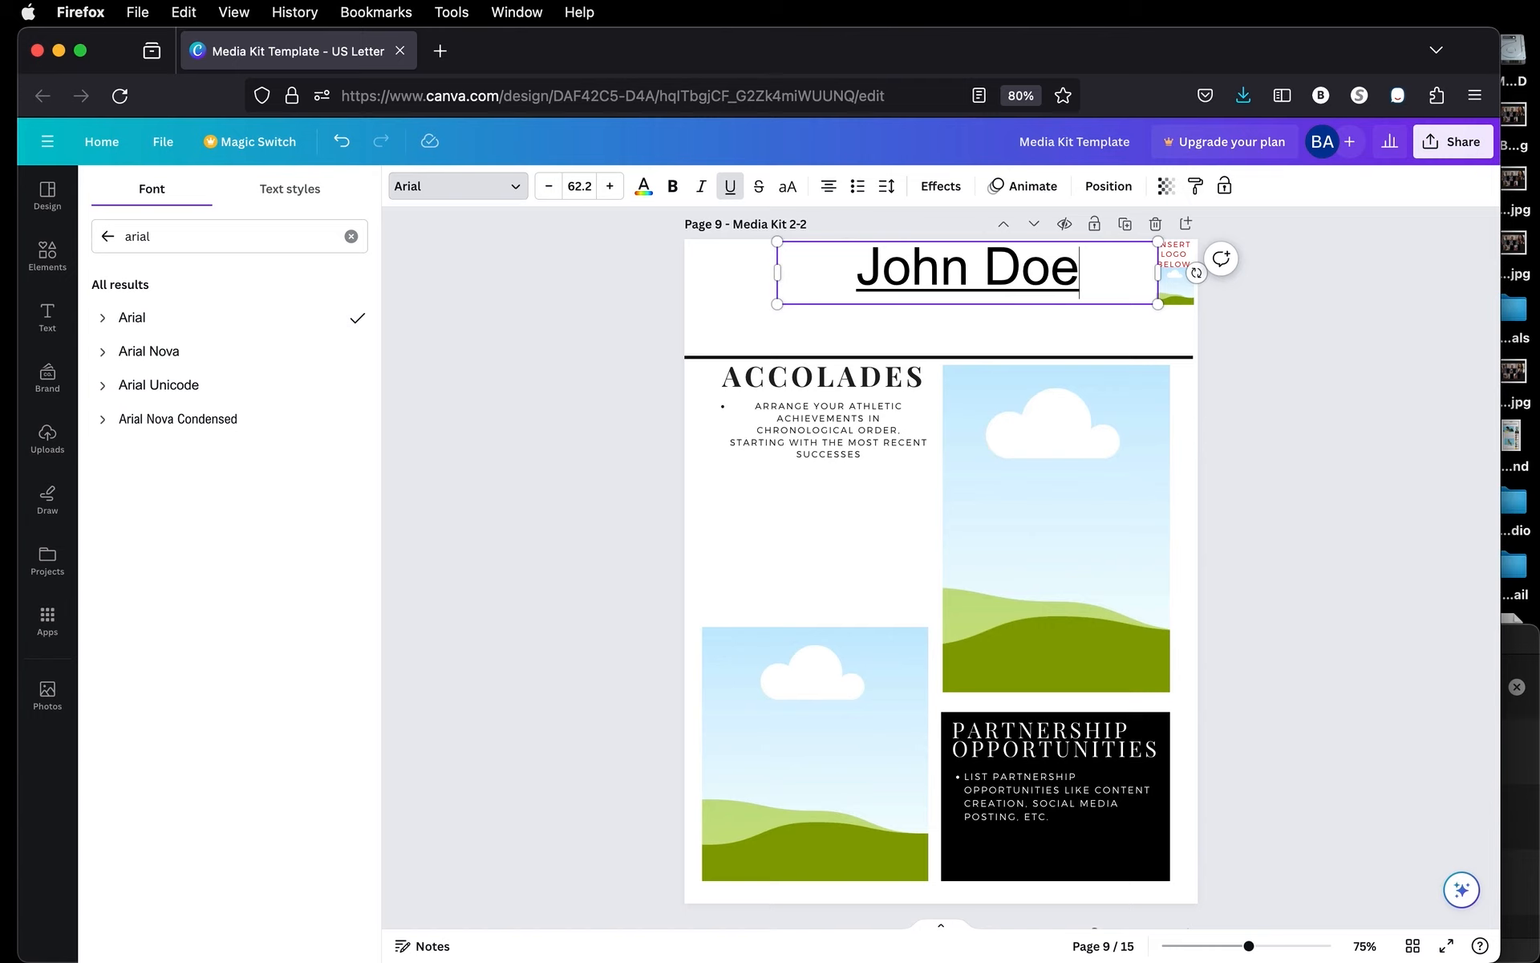
{"action": "key", "text": "Escape"}
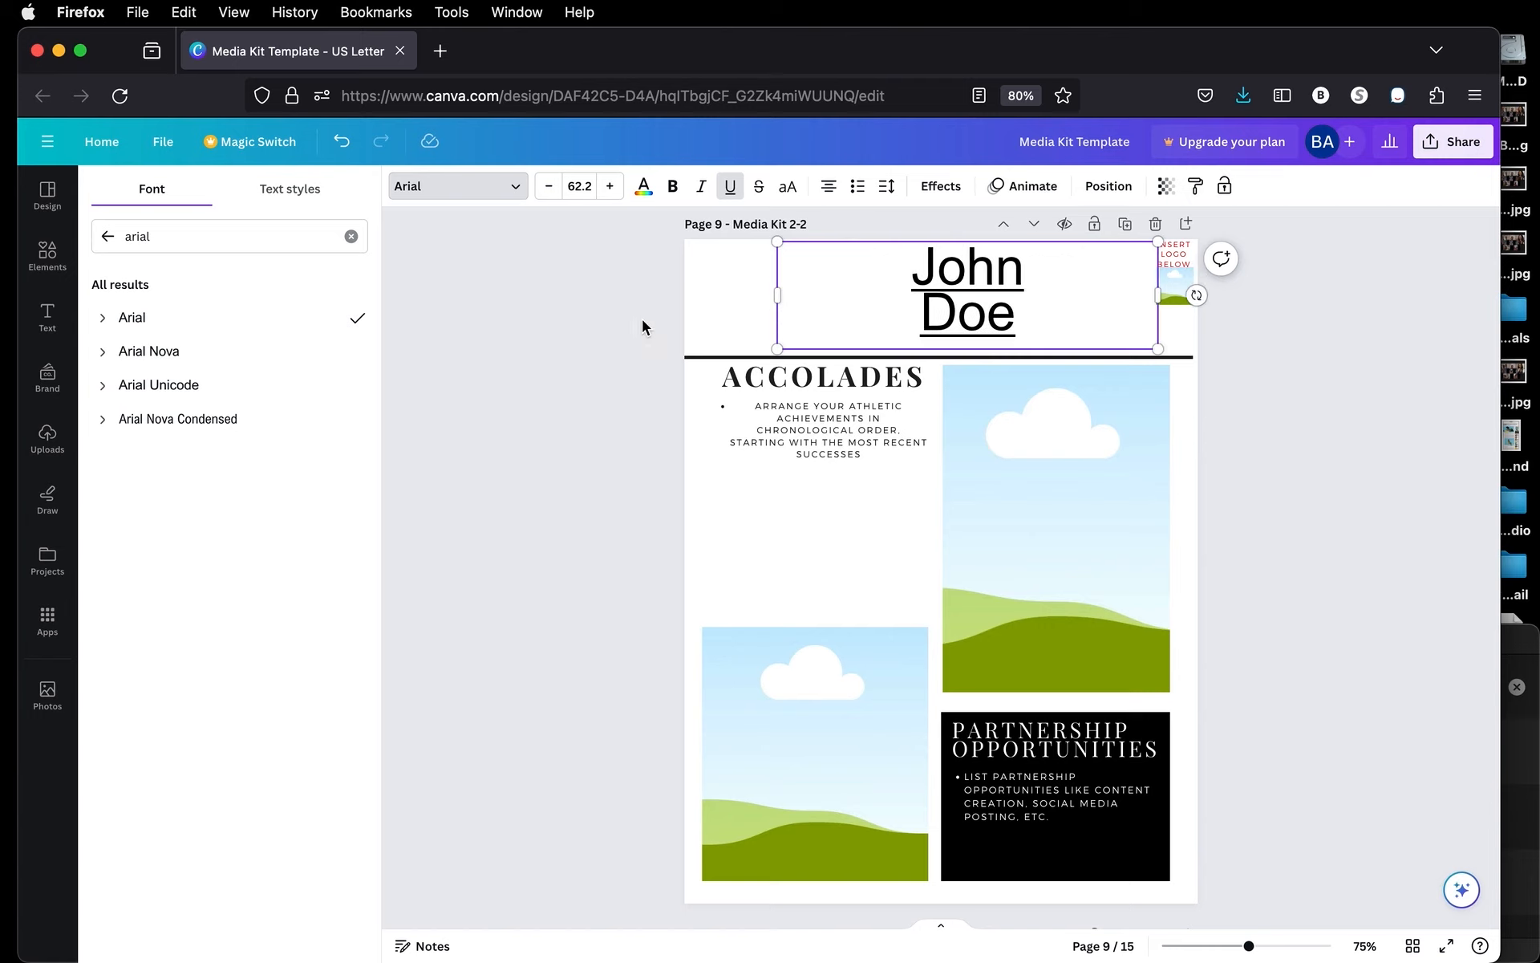
Try left and right alignment on the whole name heading, and return it to centered
{"action": "left_click", "coordinate": [935, 255]}
{"action": "key", "text": "super+a"}
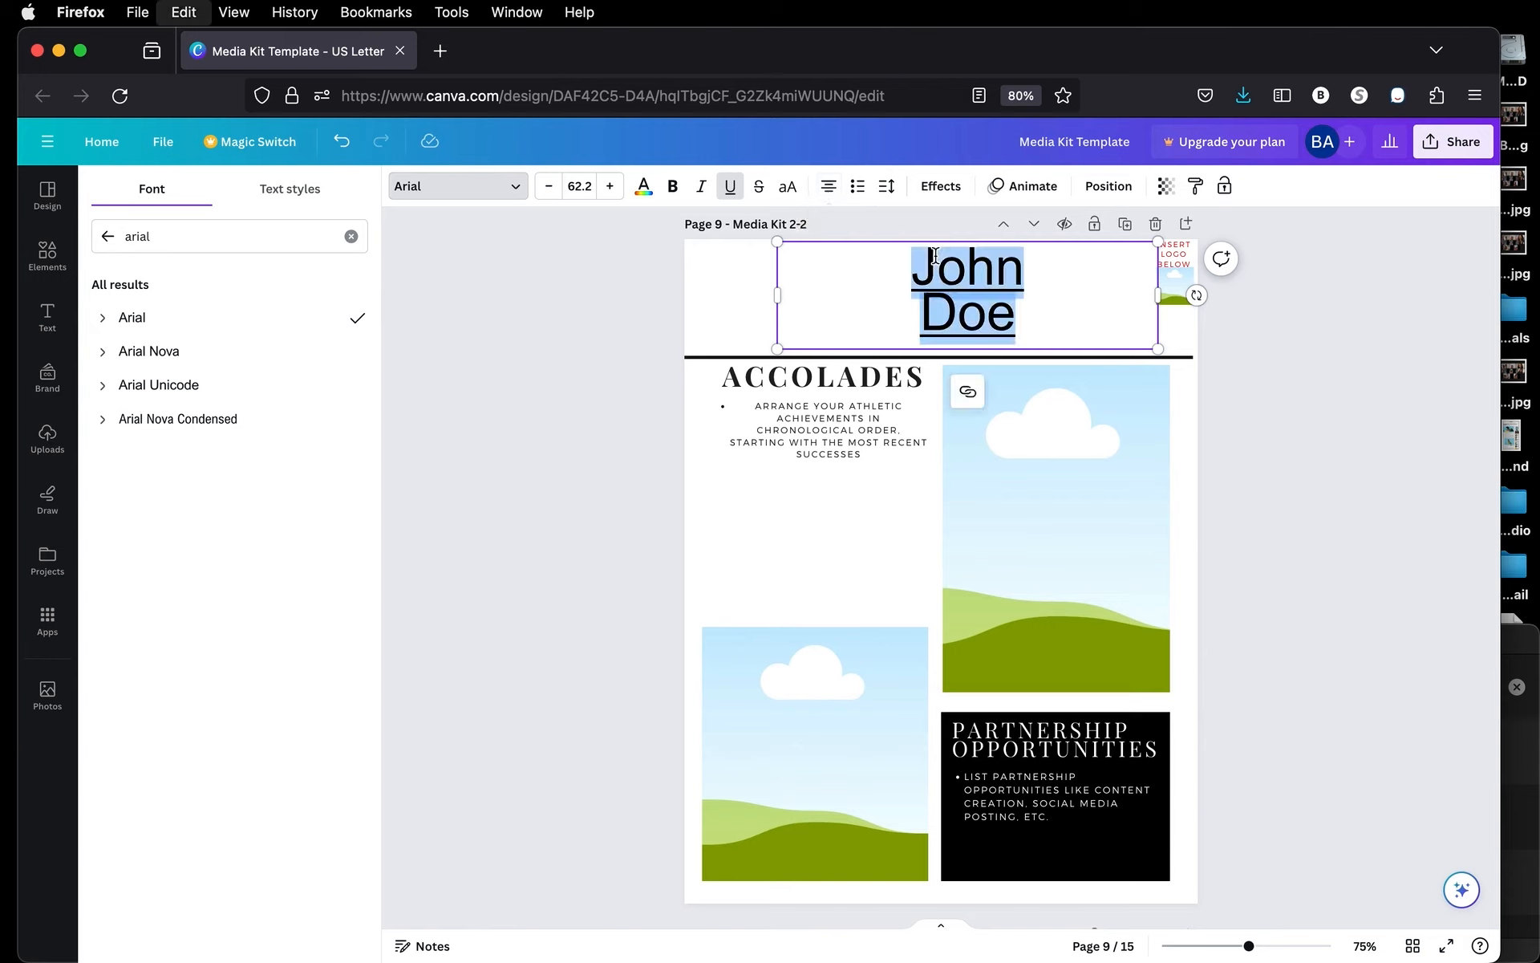
{"action": "left_click", "coordinate": [830, 192]}
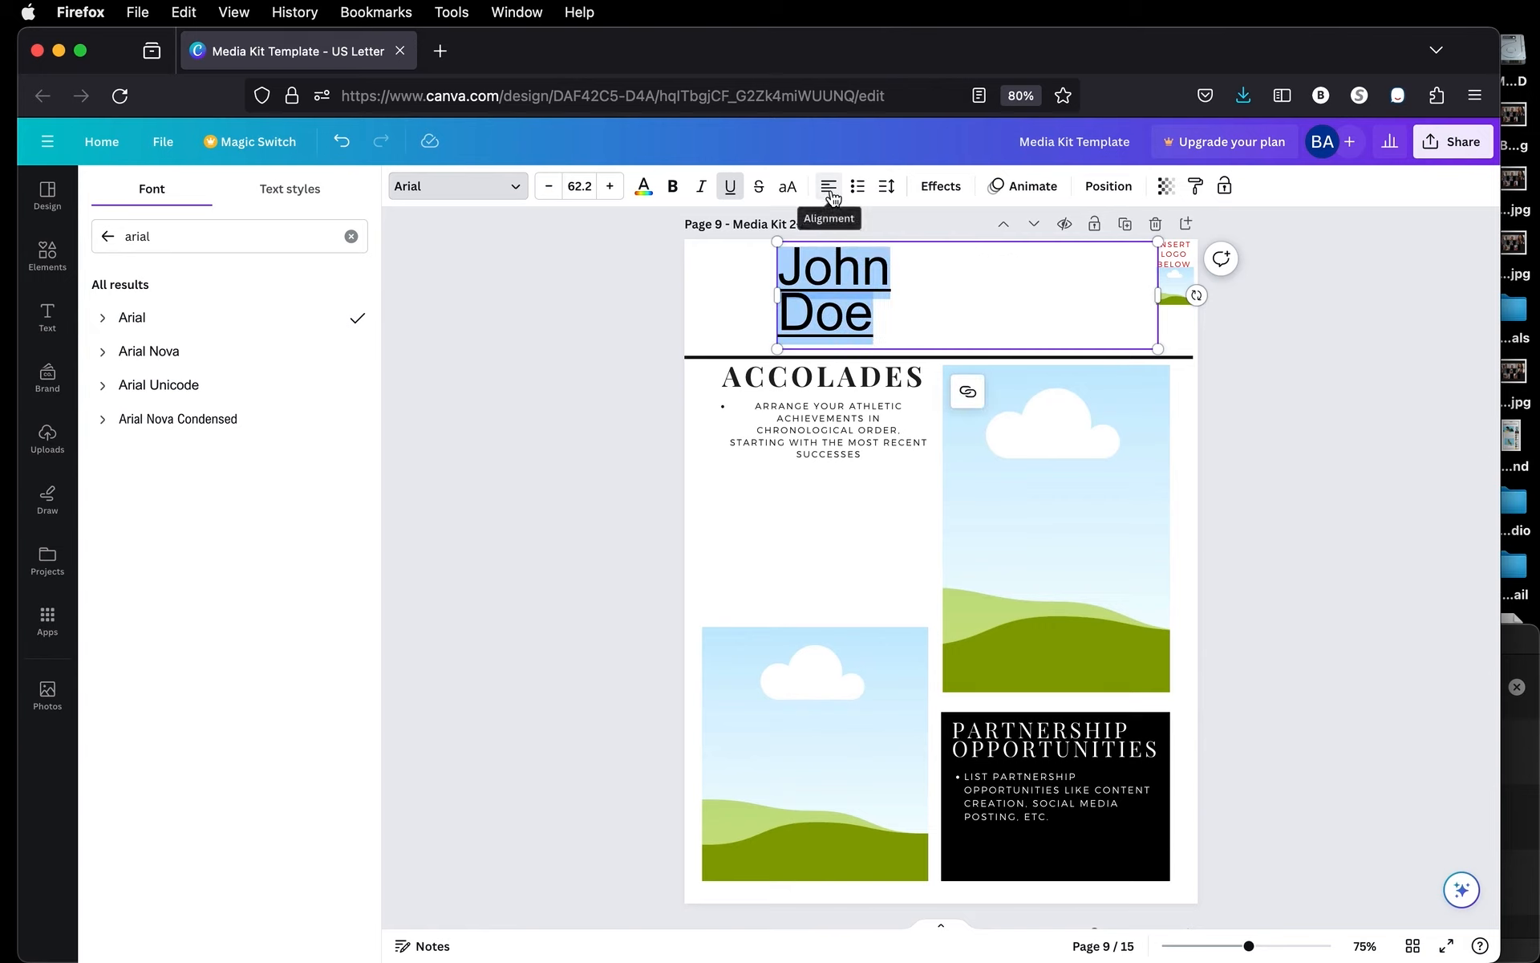
{"action": "left_click", "coordinate": [830, 192]}
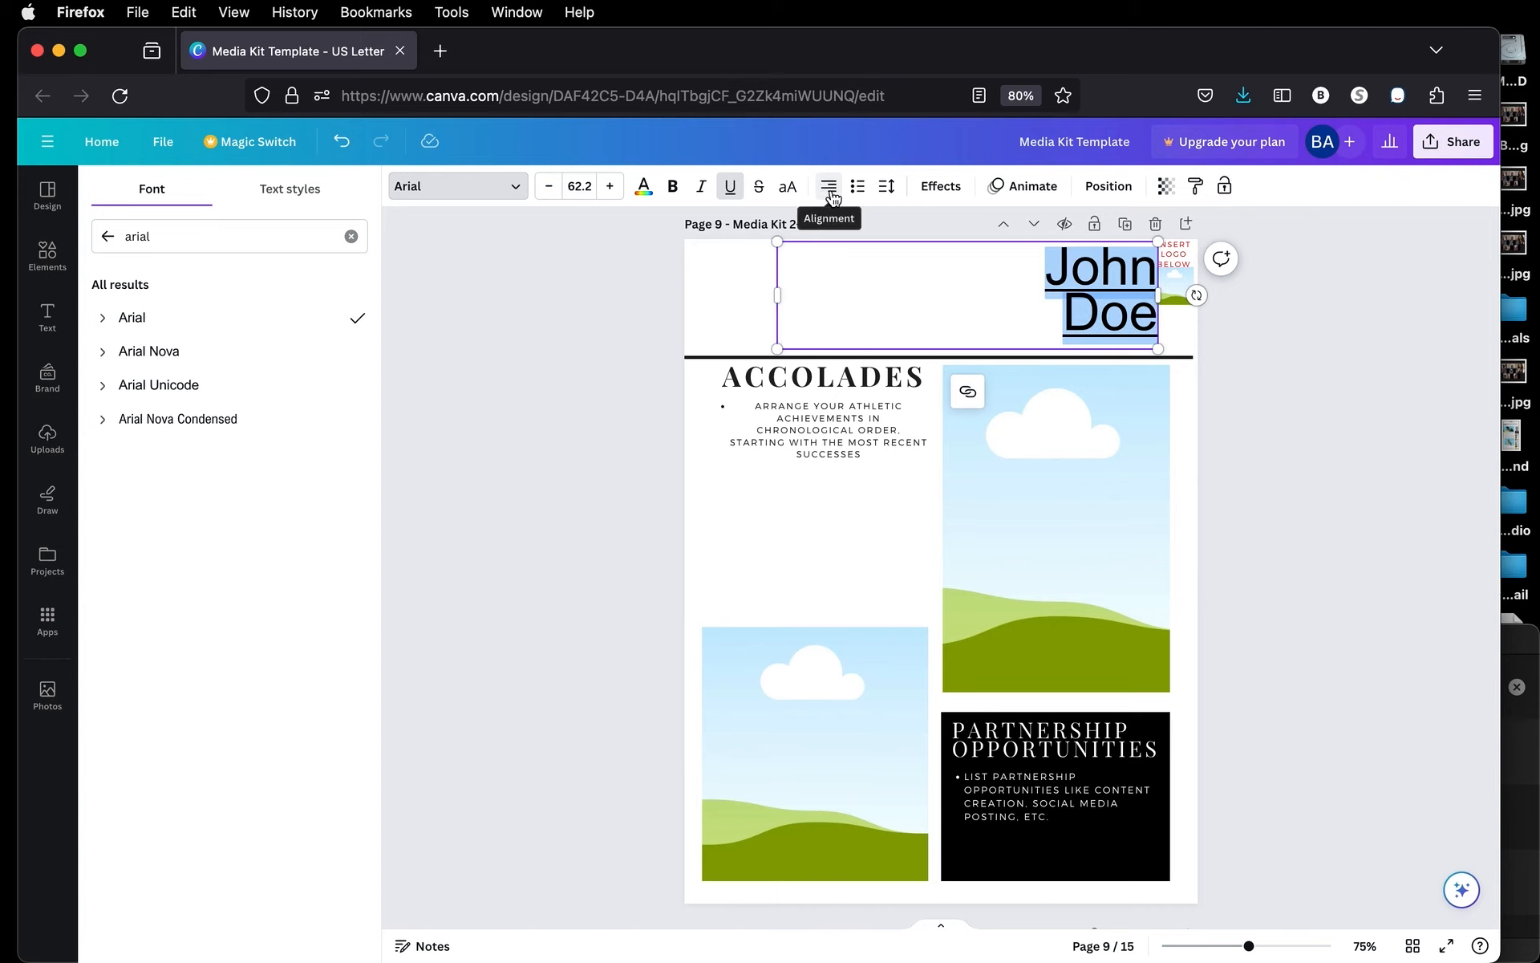
{"action": "left_click", "coordinate": [830, 191]}
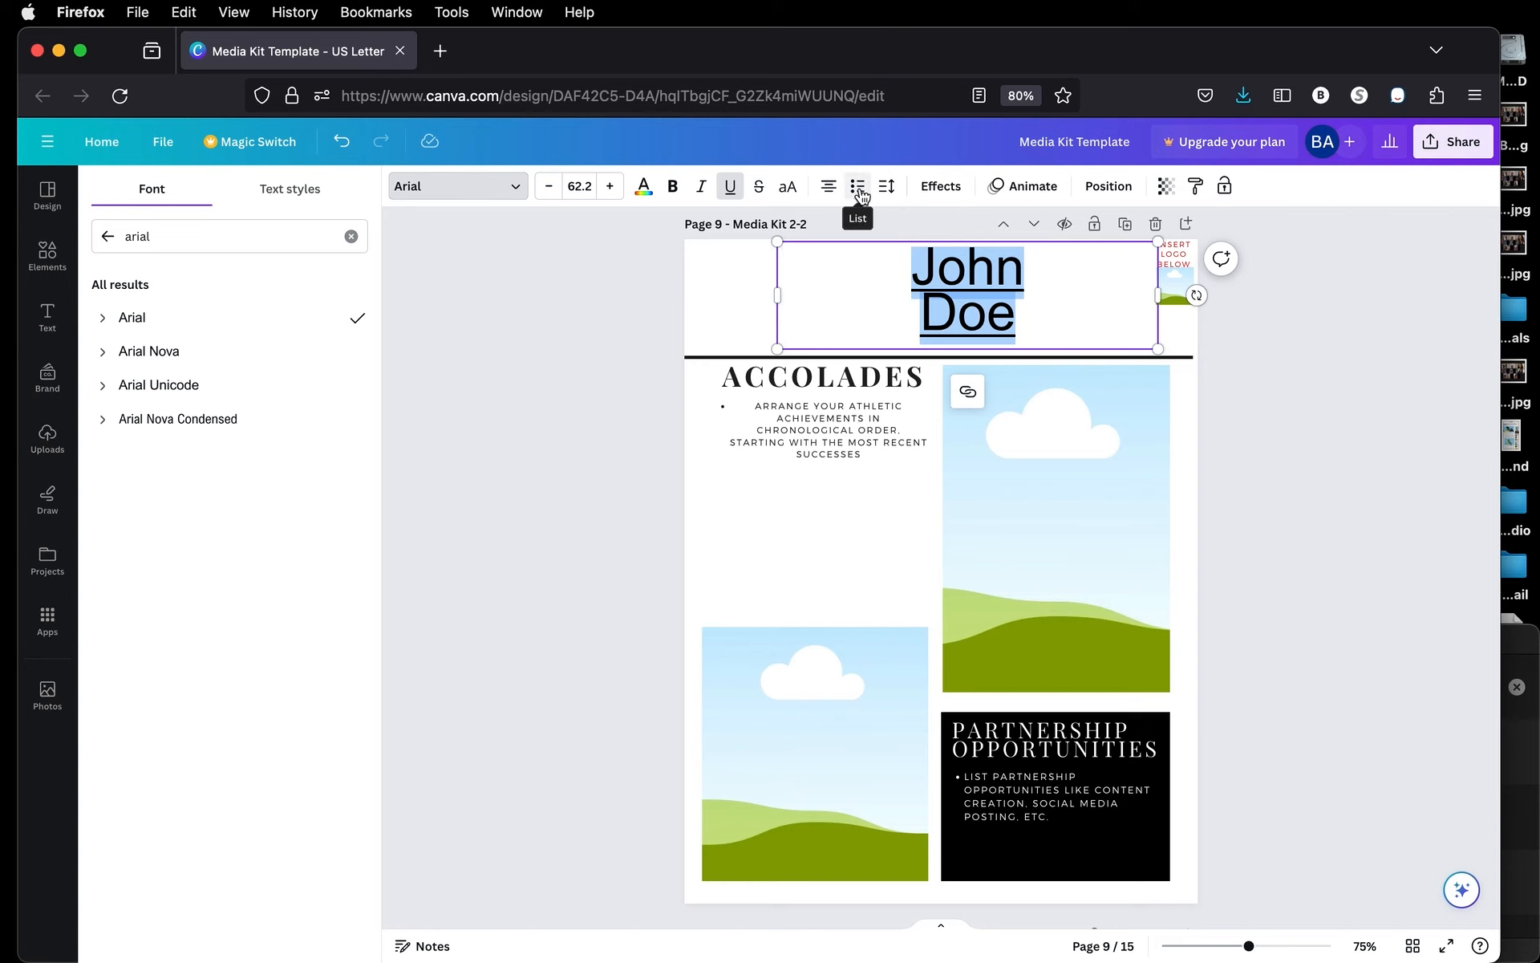
Try a numbered list and plain text for the paragraph under Accolades, and restore its bullet
{"action": "left_click", "coordinate": [816, 446]}
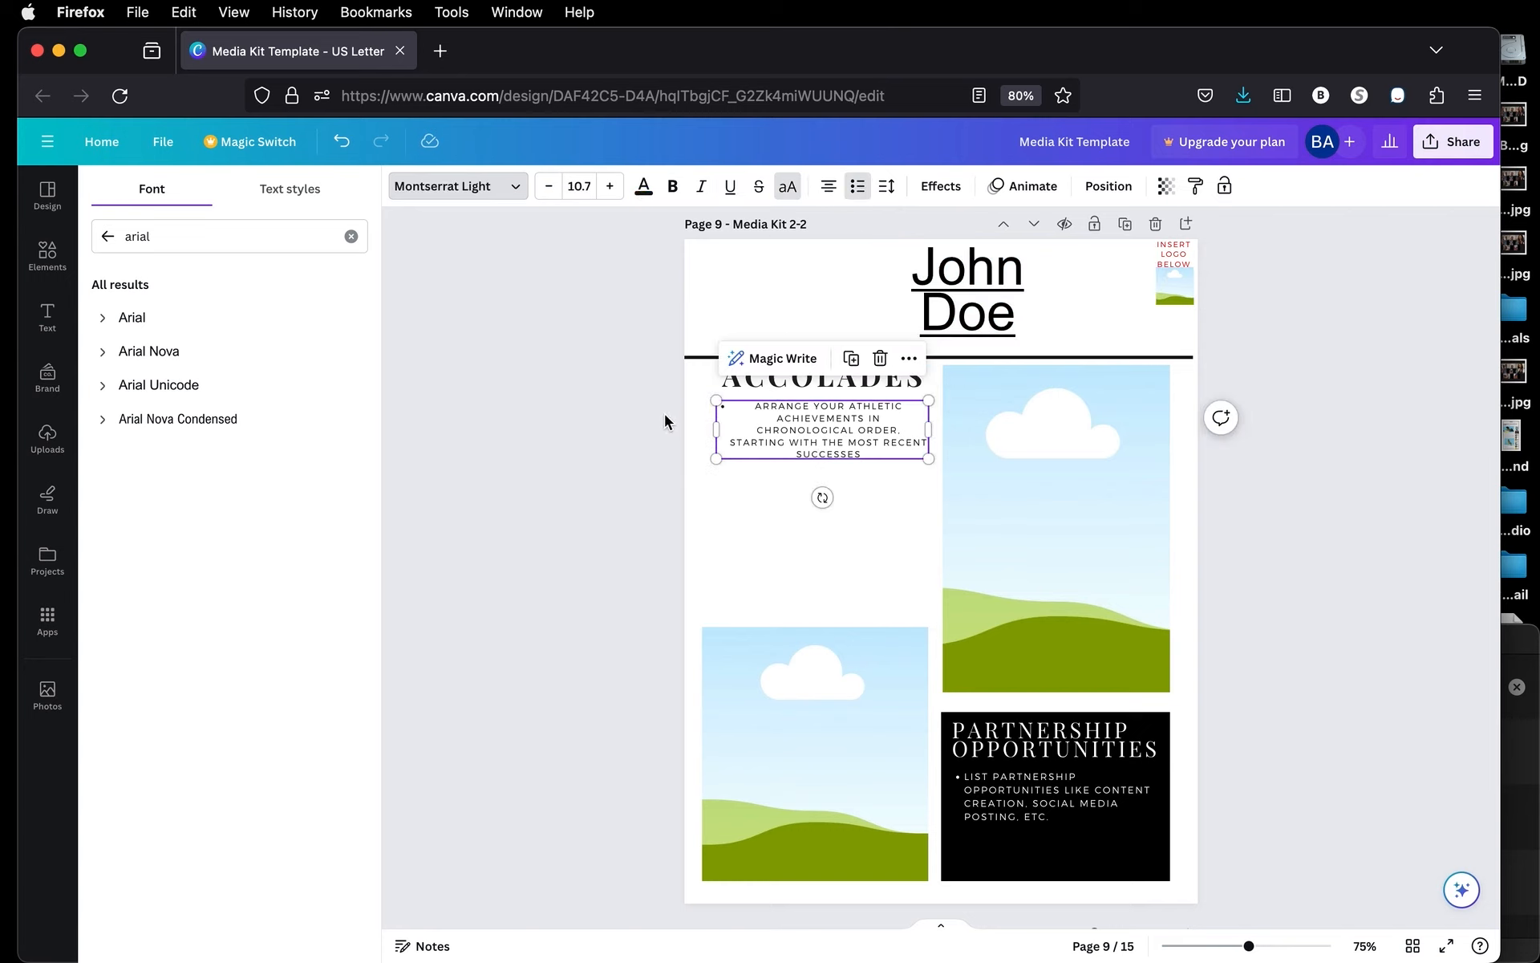
{"action": "double_click", "coordinate": [810, 430]}
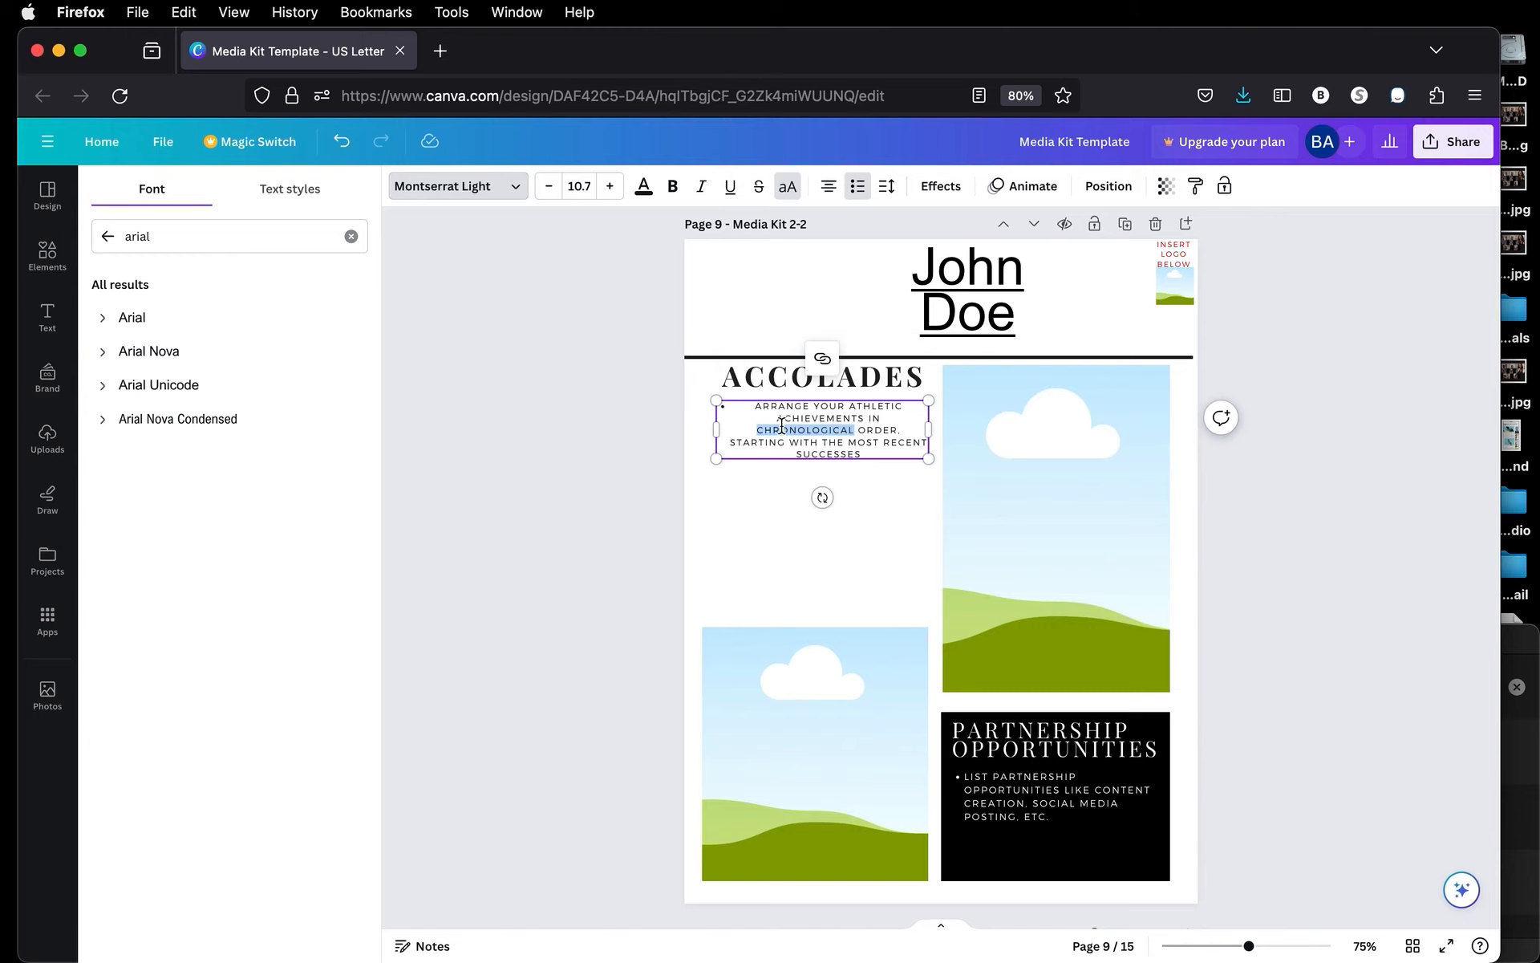
{"action": "left_click", "coordinate": [751, 411]}
{"action": "left_click", "coordinate": [859, 191]}
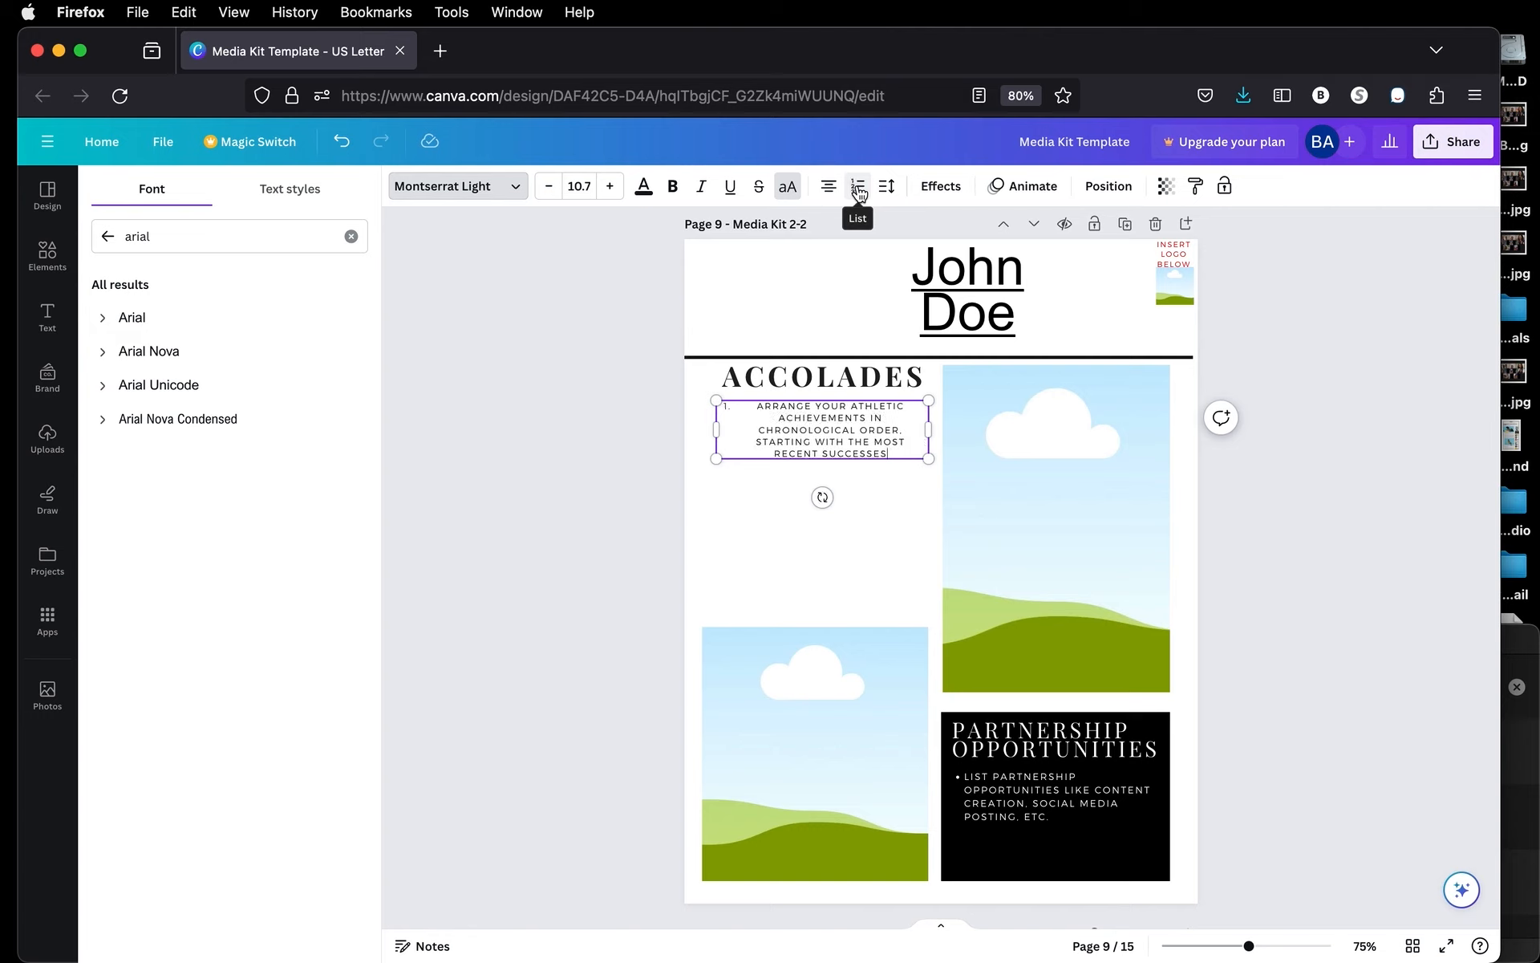
{"action": "left_click", "coordinate": [859, 191]}
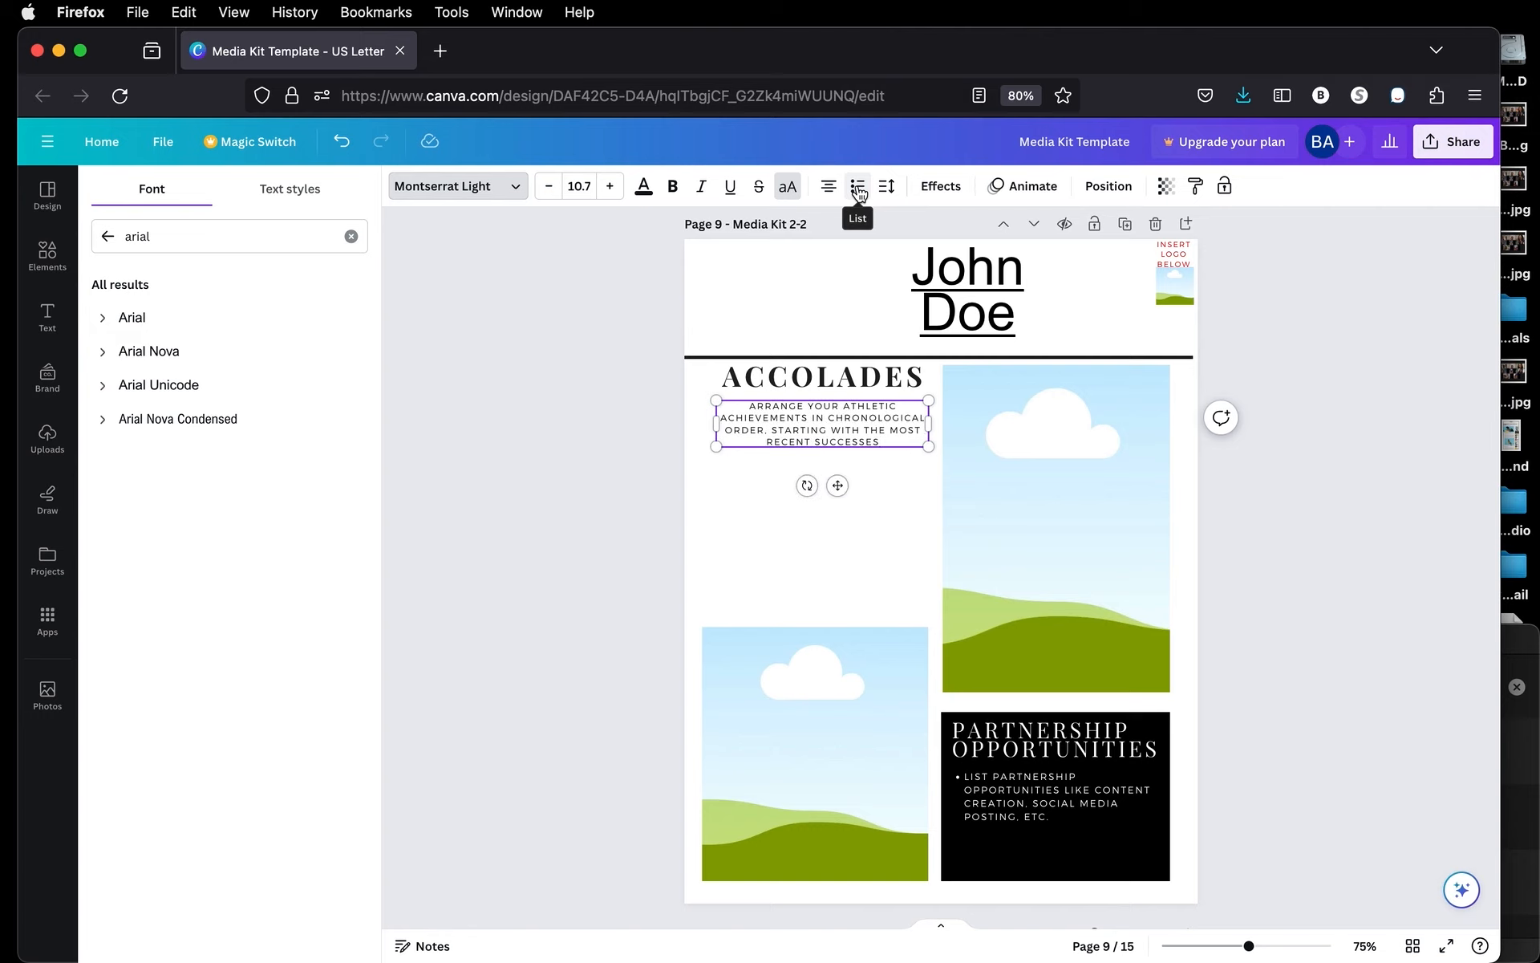
{"action": "left_click", "coordinate": [859, 191]}
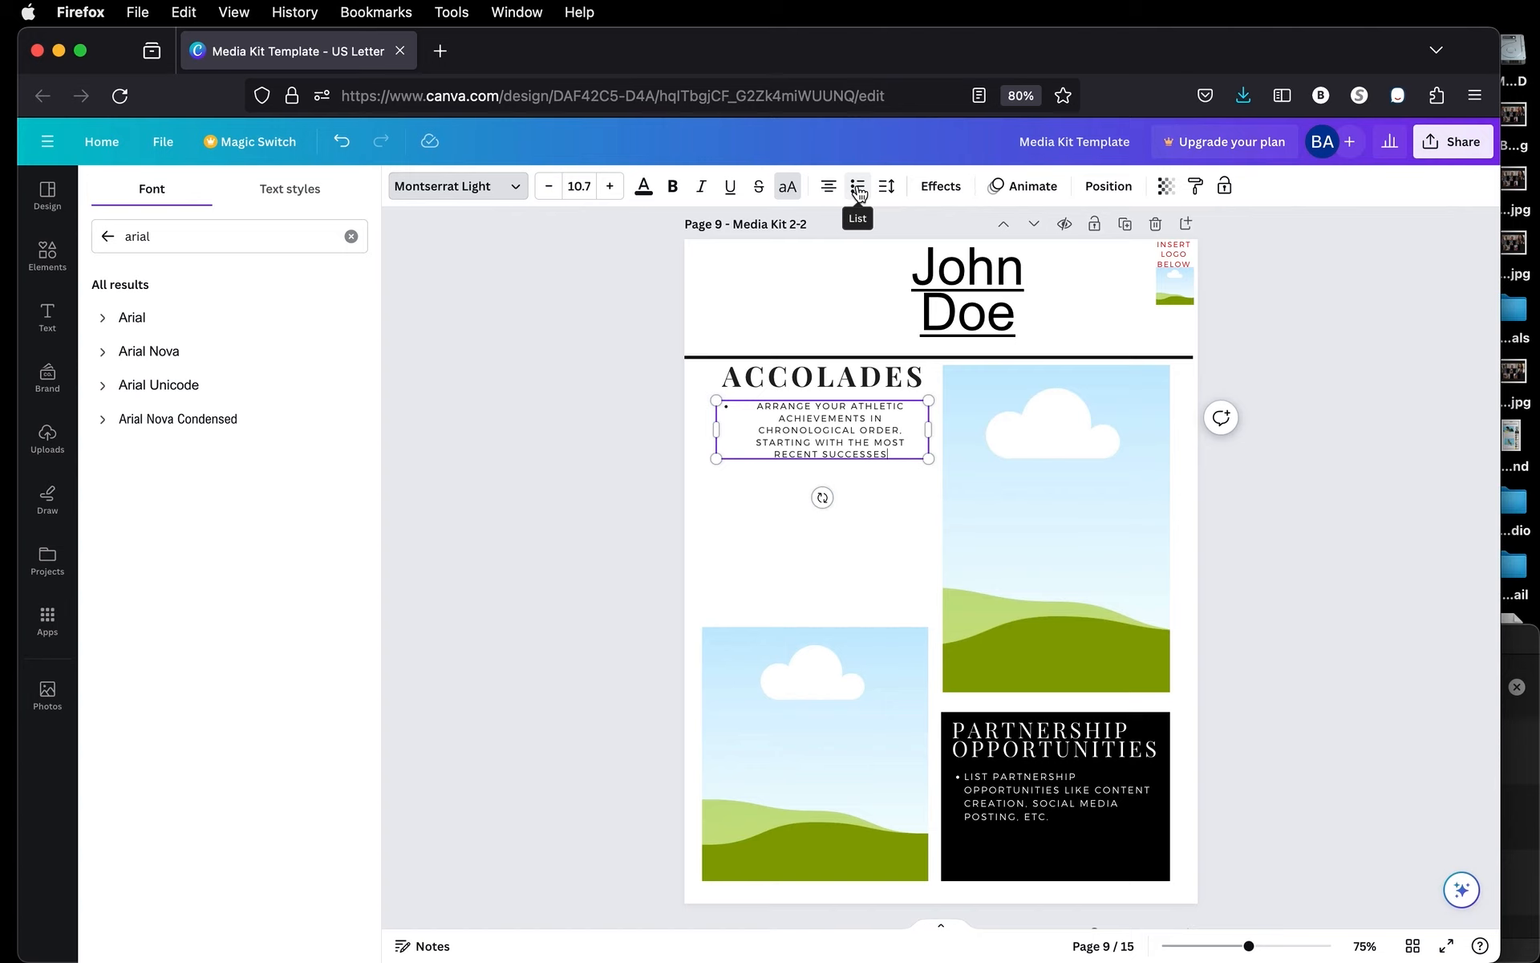
Try the letter spacing of the name heading, leaving it at 0, and set its line spacing to 0.91
{"action": "left_click", "coordinate": [1000, 293]}
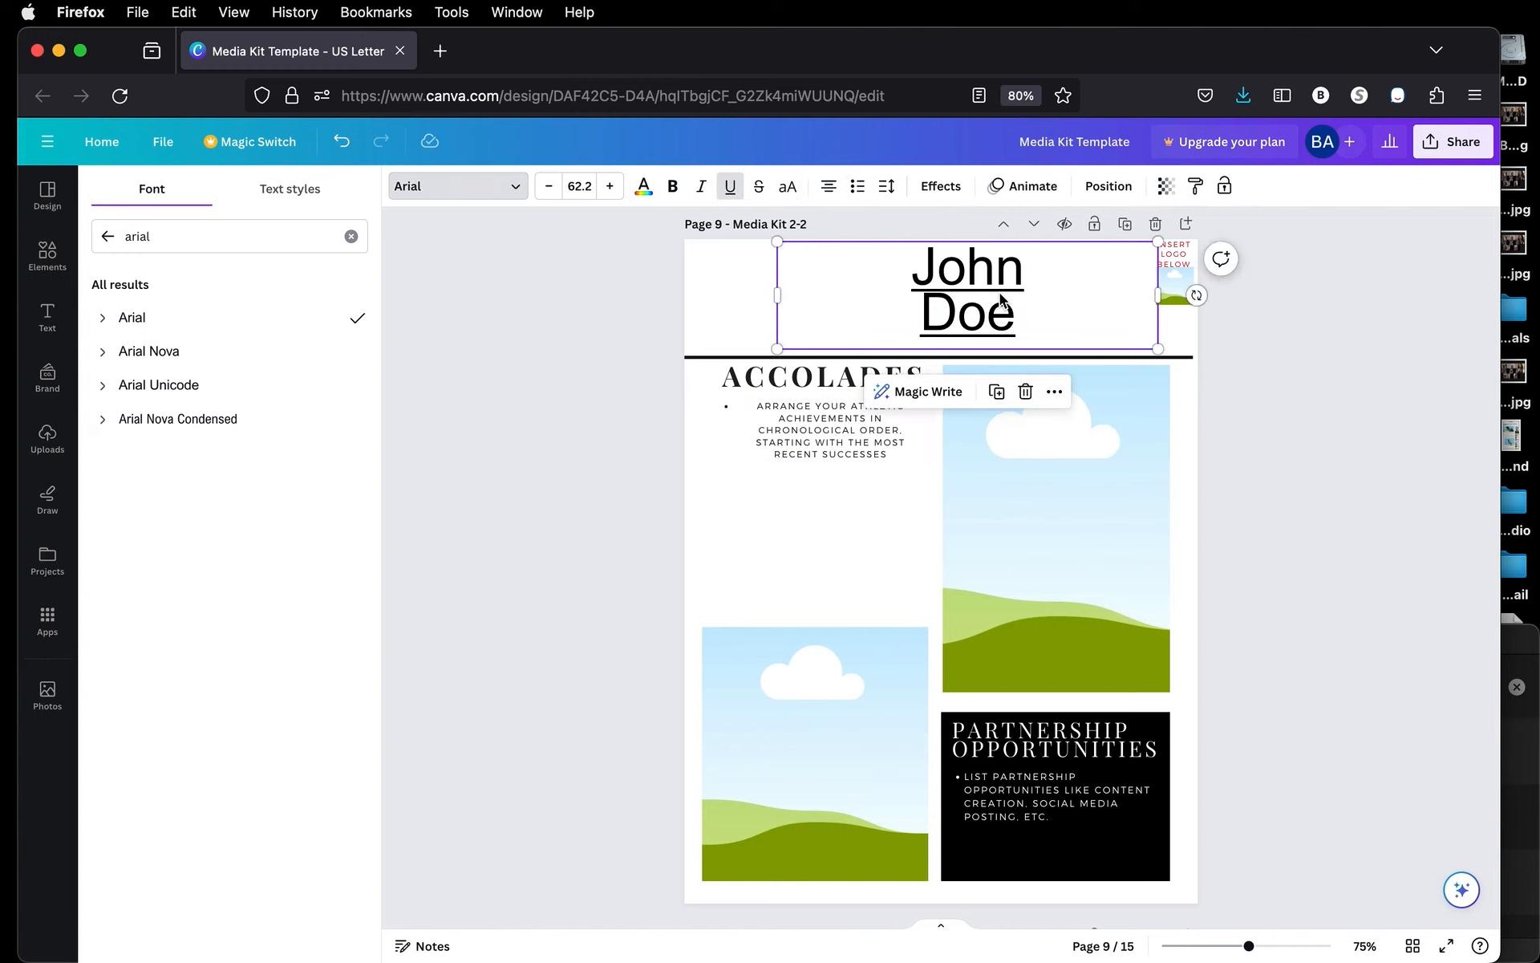
{"action": "left_click", "coordinate": [889, 187]}
{"action": "left_click", "coordinate": [889, 187]}
{"action": "scroll", "coordinate": [1144, 393], "scroll_direction": "up", "scroll_amount": 5}
{"action": "scroll", "coordinate": [1144, 393], "scroll_direction": "up", "scroll_amount": 4}
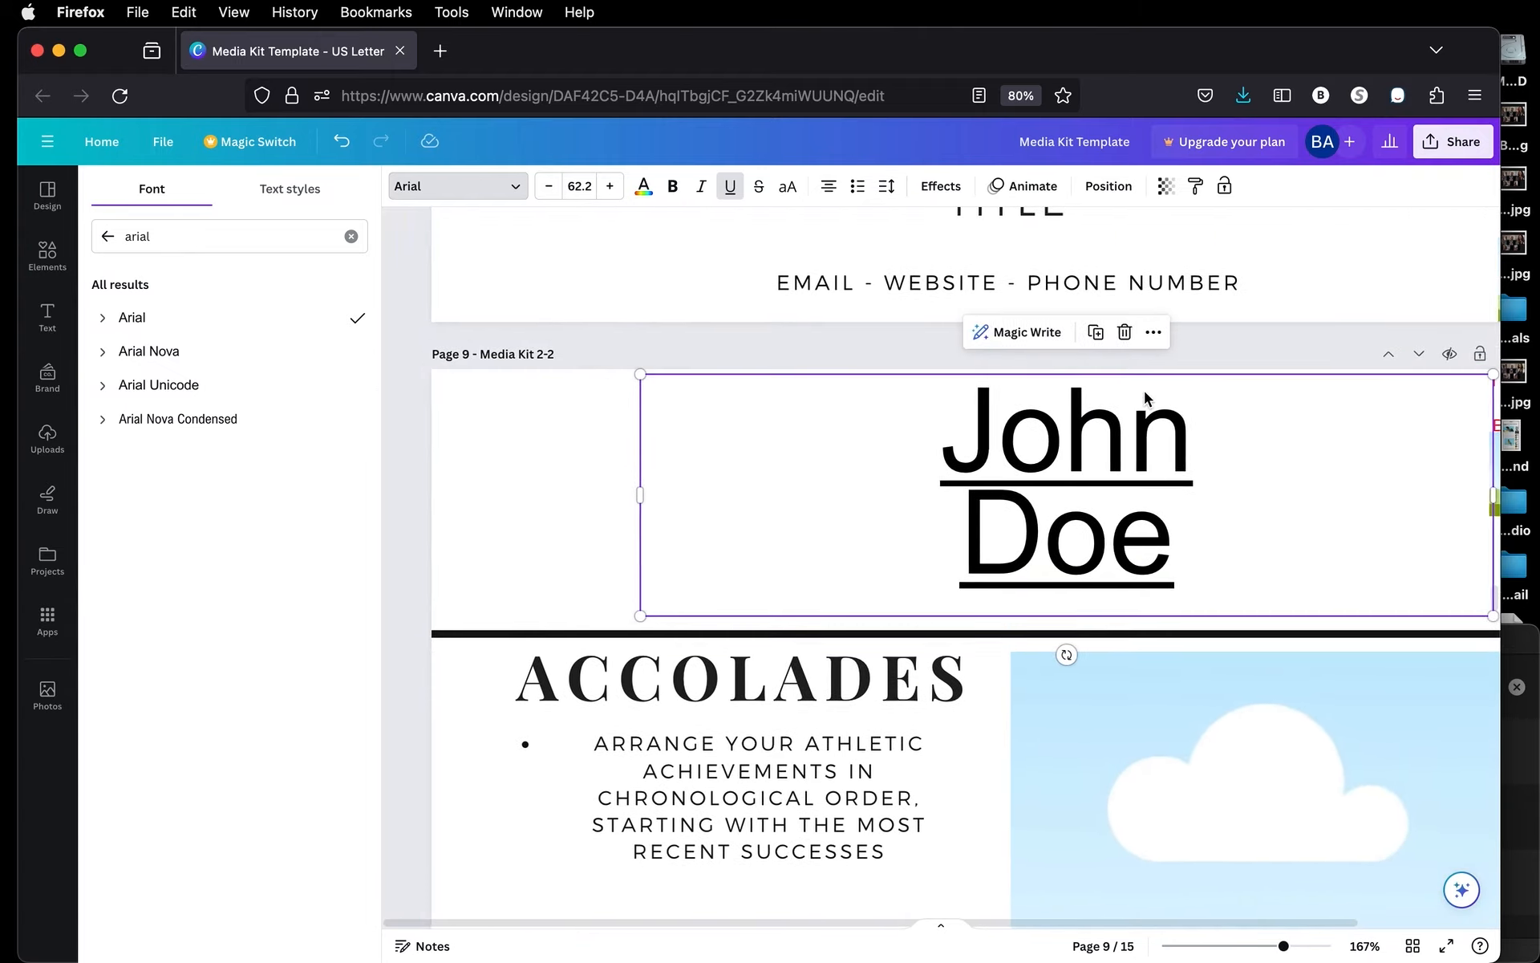
{"action": "left_click", "coordinate": [886, 187]}
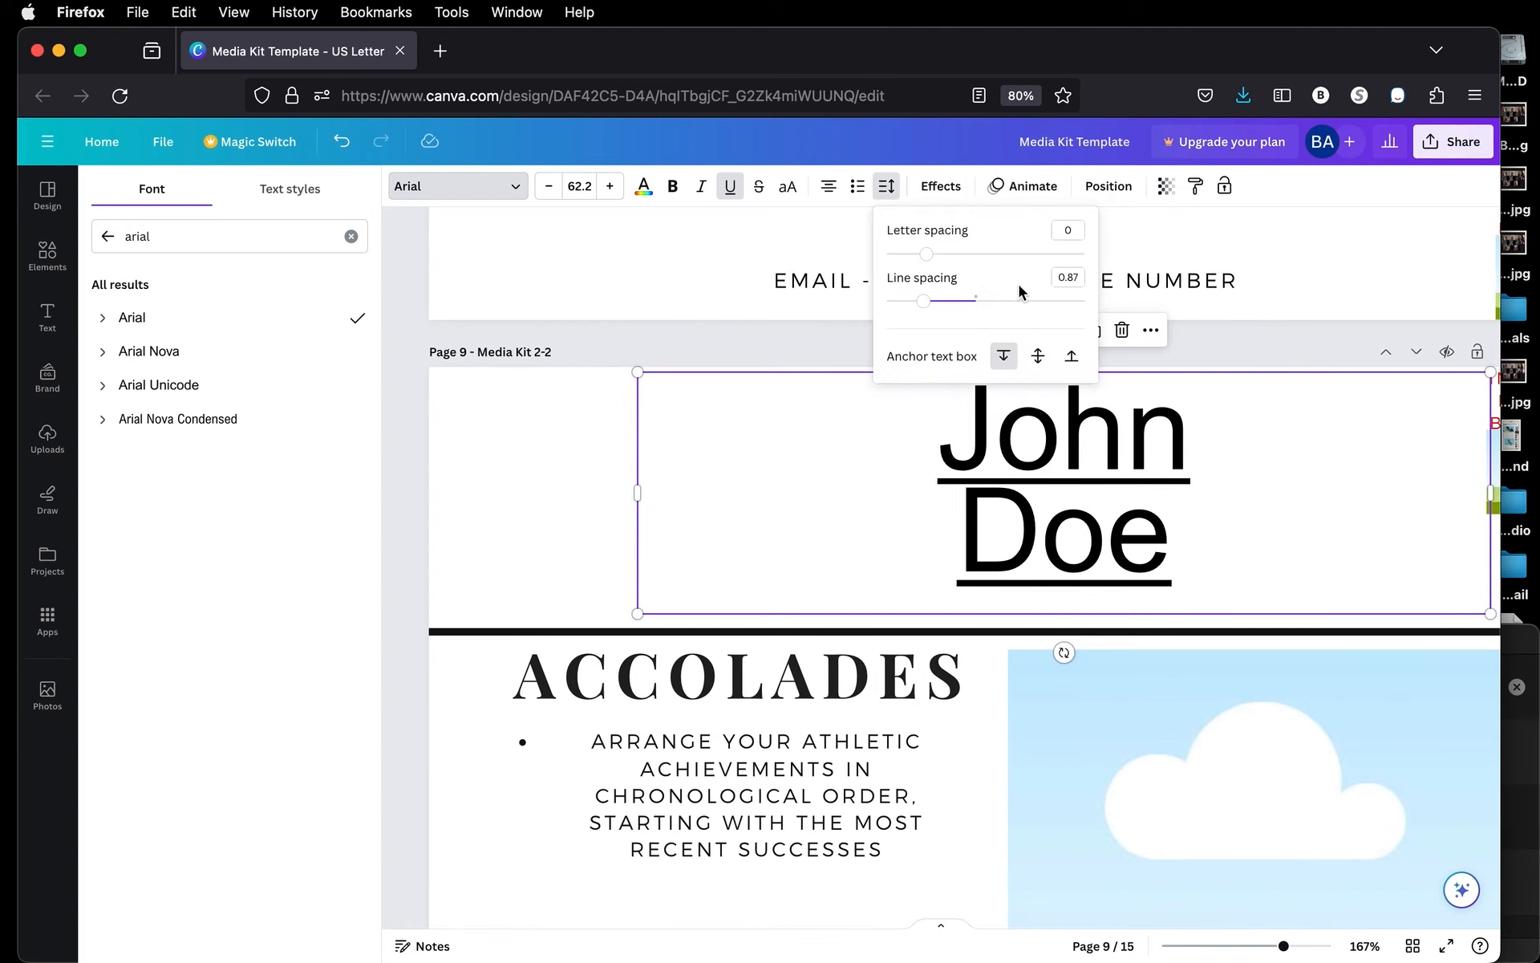
{"action": "mouse_move", "coordinate": [929, 257]}
{"action": "left_mouse_down"}
{"action": "mouse_move", "coordinate": [1099, 261]}
{"action": "mouse_move", "coordinate": [866, 263]}
{"action": "mouse_move", "coordinate": [932, 265]}
{"action": "left_mouse_up"}
{"action": "mouse_move", "coordinate": [932, 306]}
{"action": "left_mouse_down"}
{"action": "mouse_move", "coordinate": [1060, 302]}
{"action": "mouse_move", "coordinate": [835, 311]}
{"action": "mouse_move", "coordinate": [973, 299]}
{"action": "mouse_move", "coordinate": [929, 306]}
{"action": "left_mouse_up"}
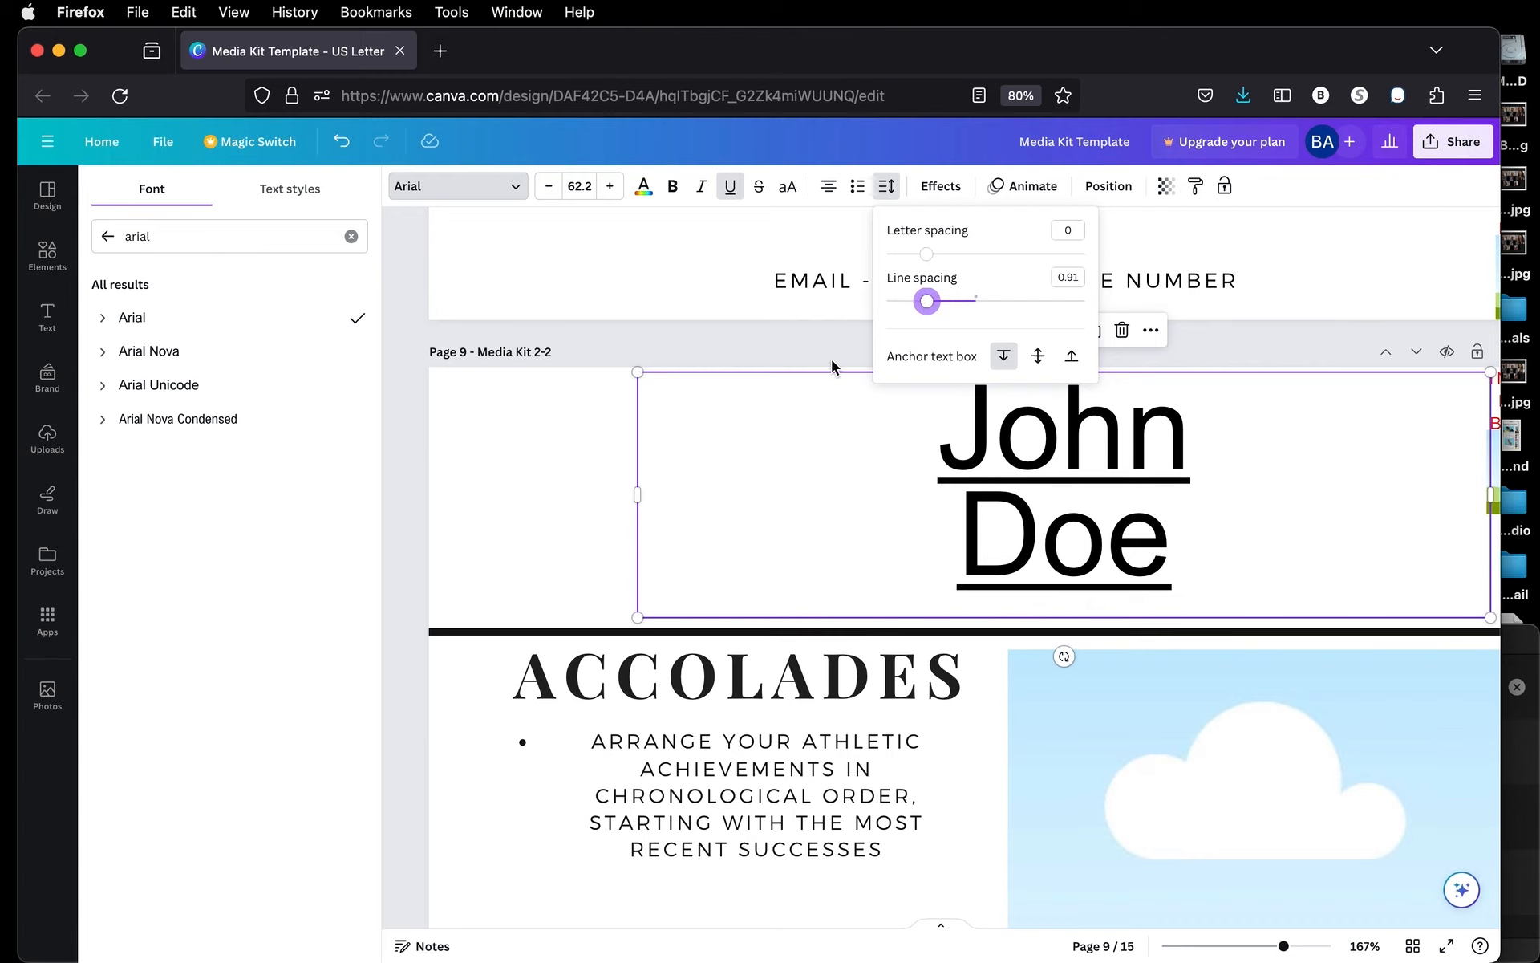
Remove the underline from both lines of the name heading
{"action": "left_click", "coordinate": [589, 497]}
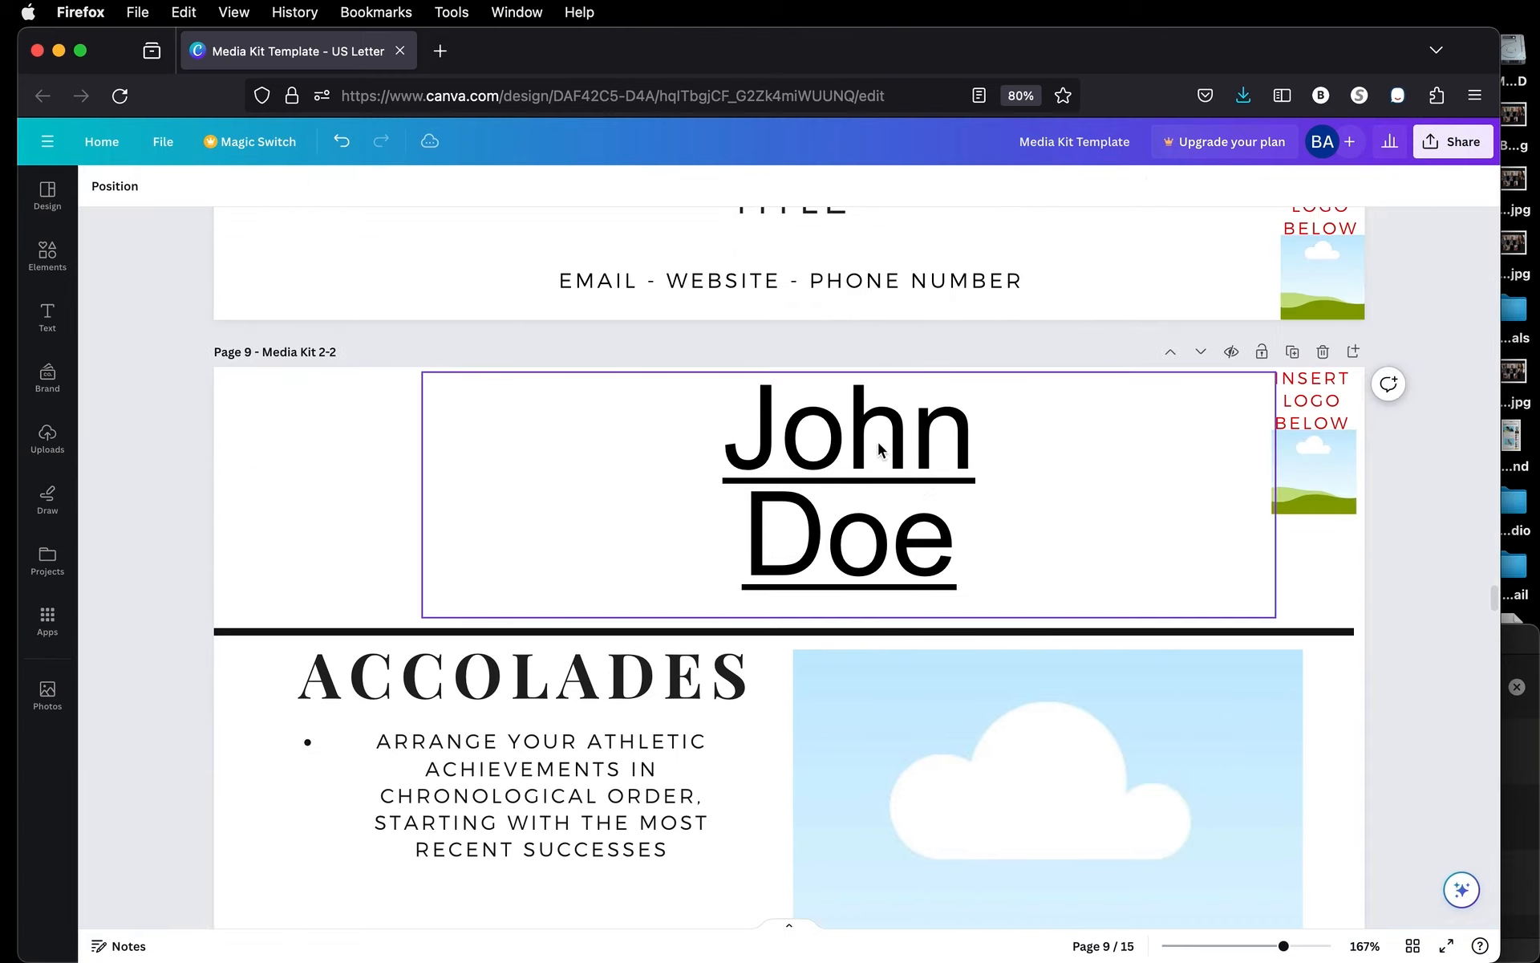
{"action": "left_click", "coordinate": [879, 450]}
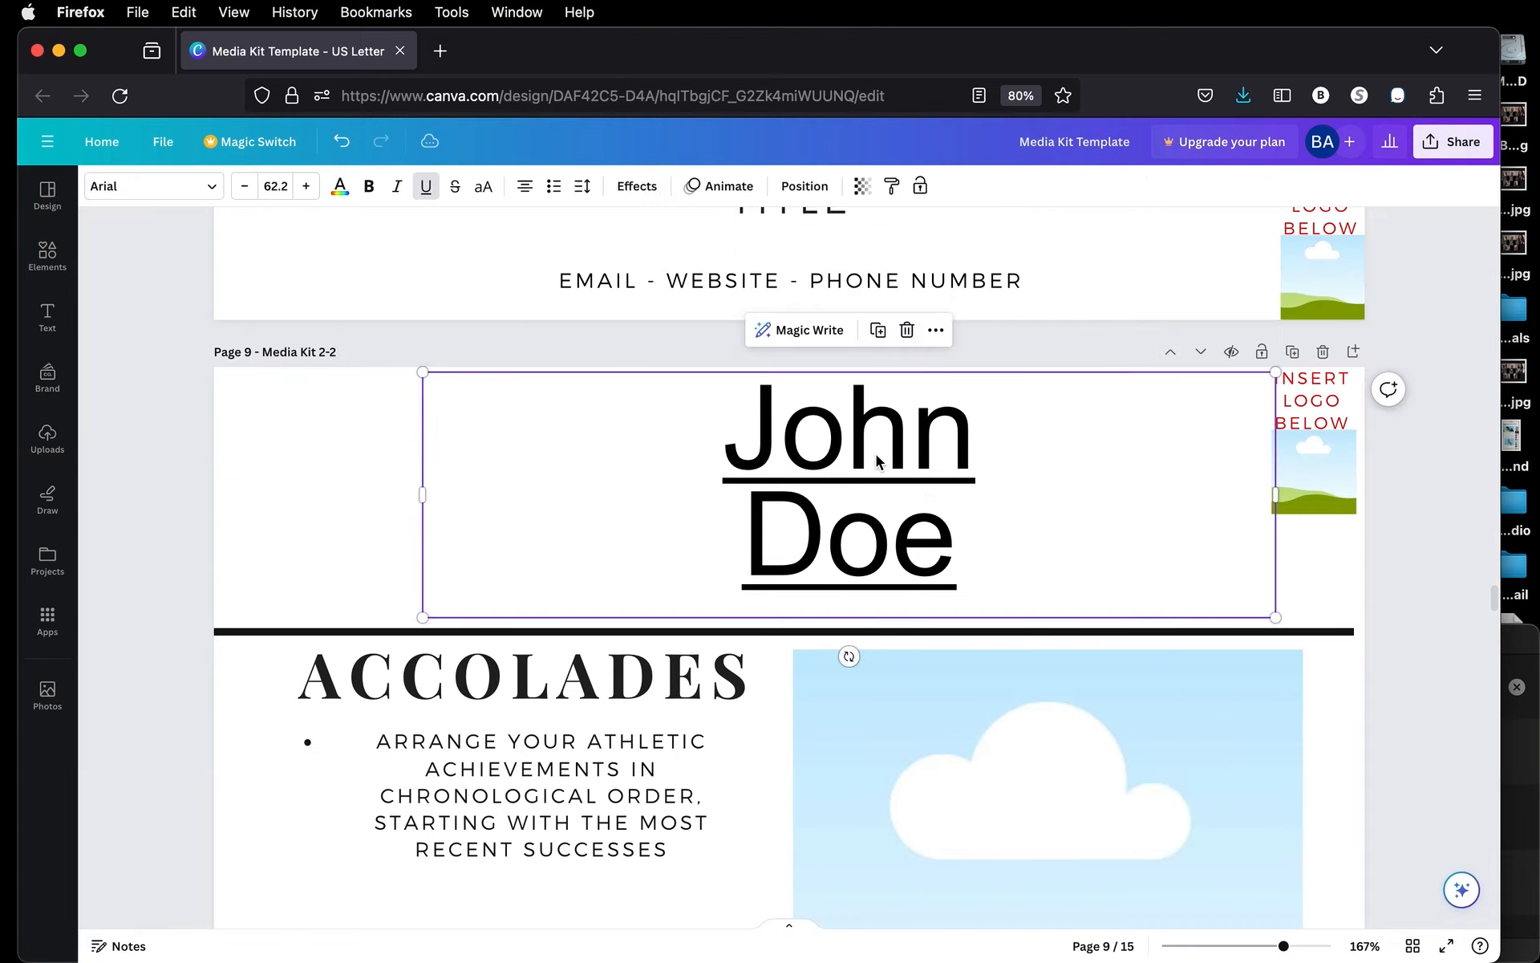
{"action": "key", "text": "super+u"}
Try a red Shadow effect on the name heading with transparency 50, blur 72, direction 0 and offset 52
{"action": "left_click", "coordinate": [639, 188]}
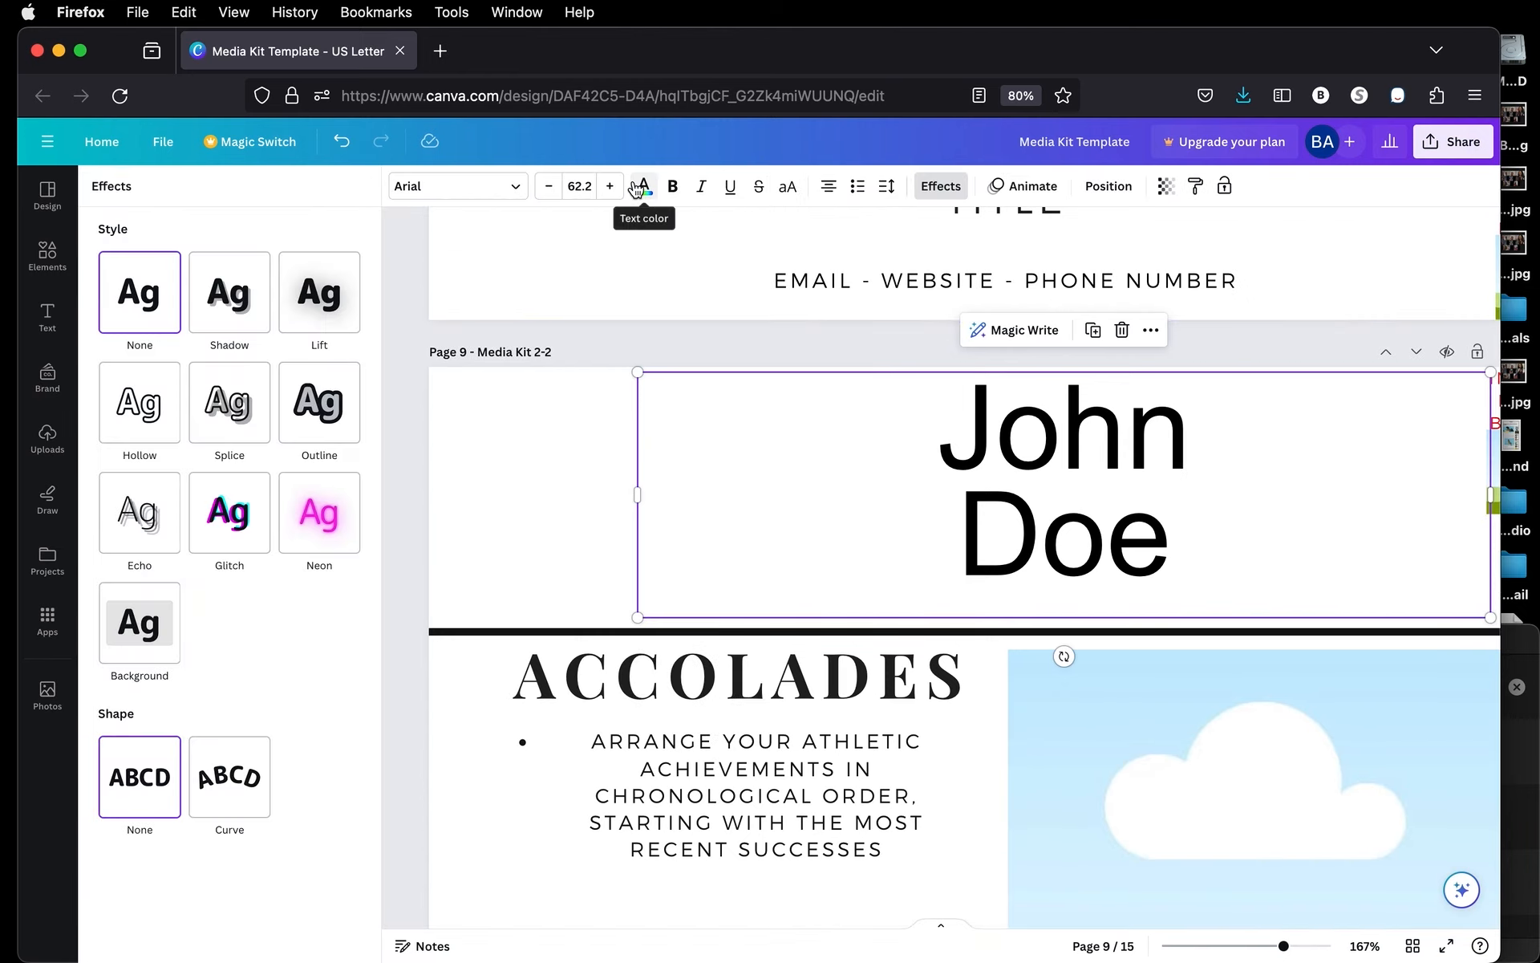
{"action": "left_click", "coordinate": [232, 304]}
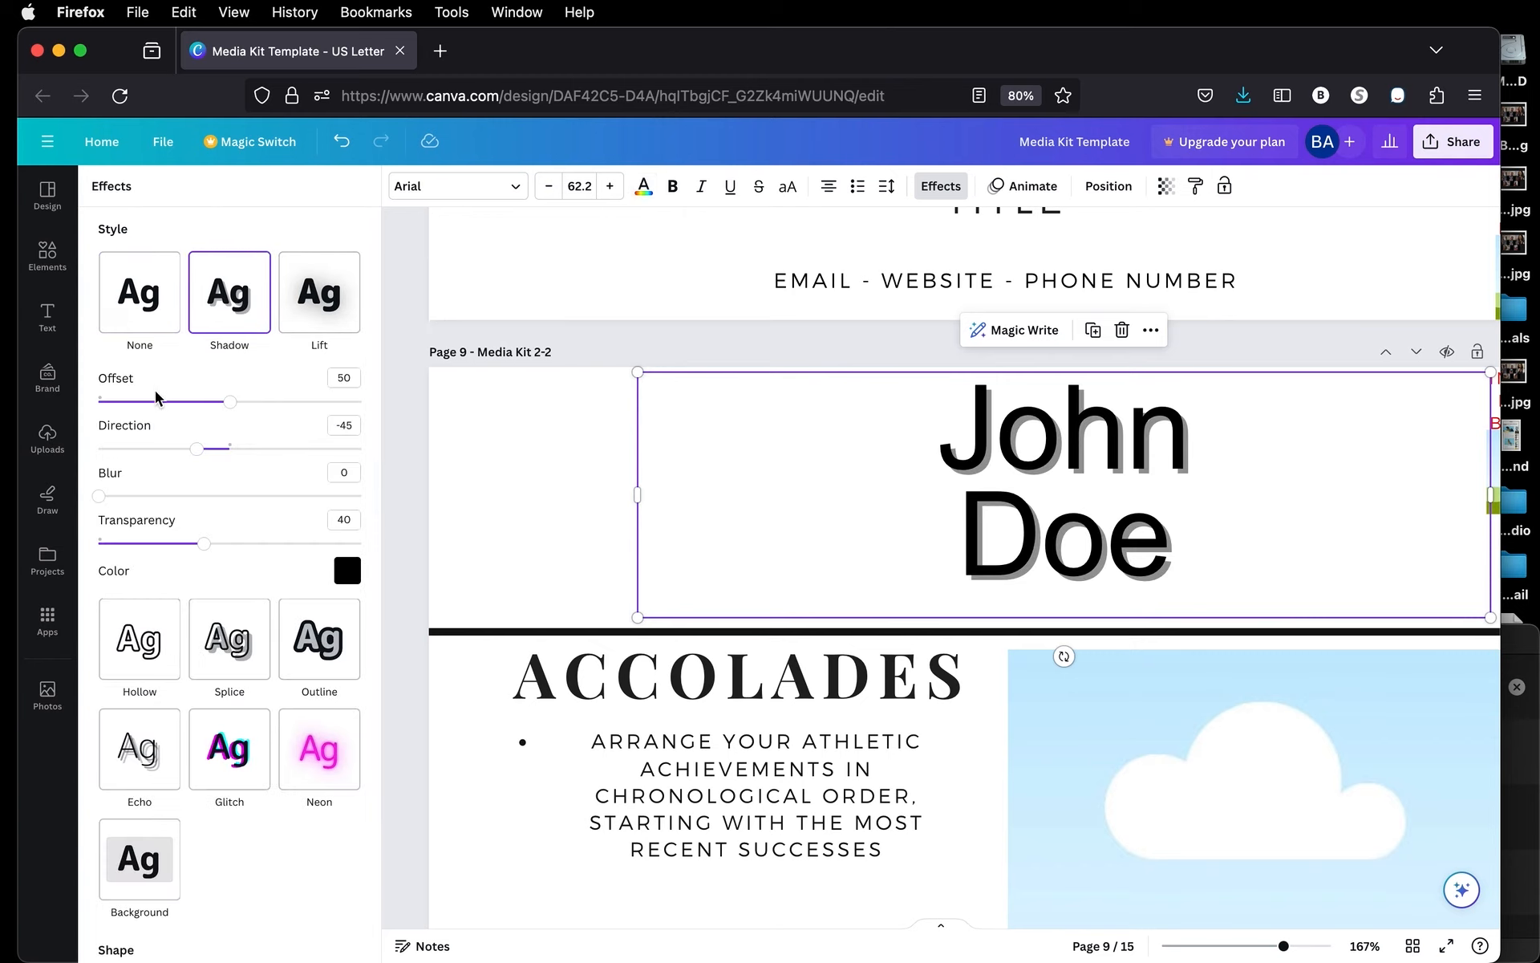
{"action": "left_click", "coordinate": [346, 572]}
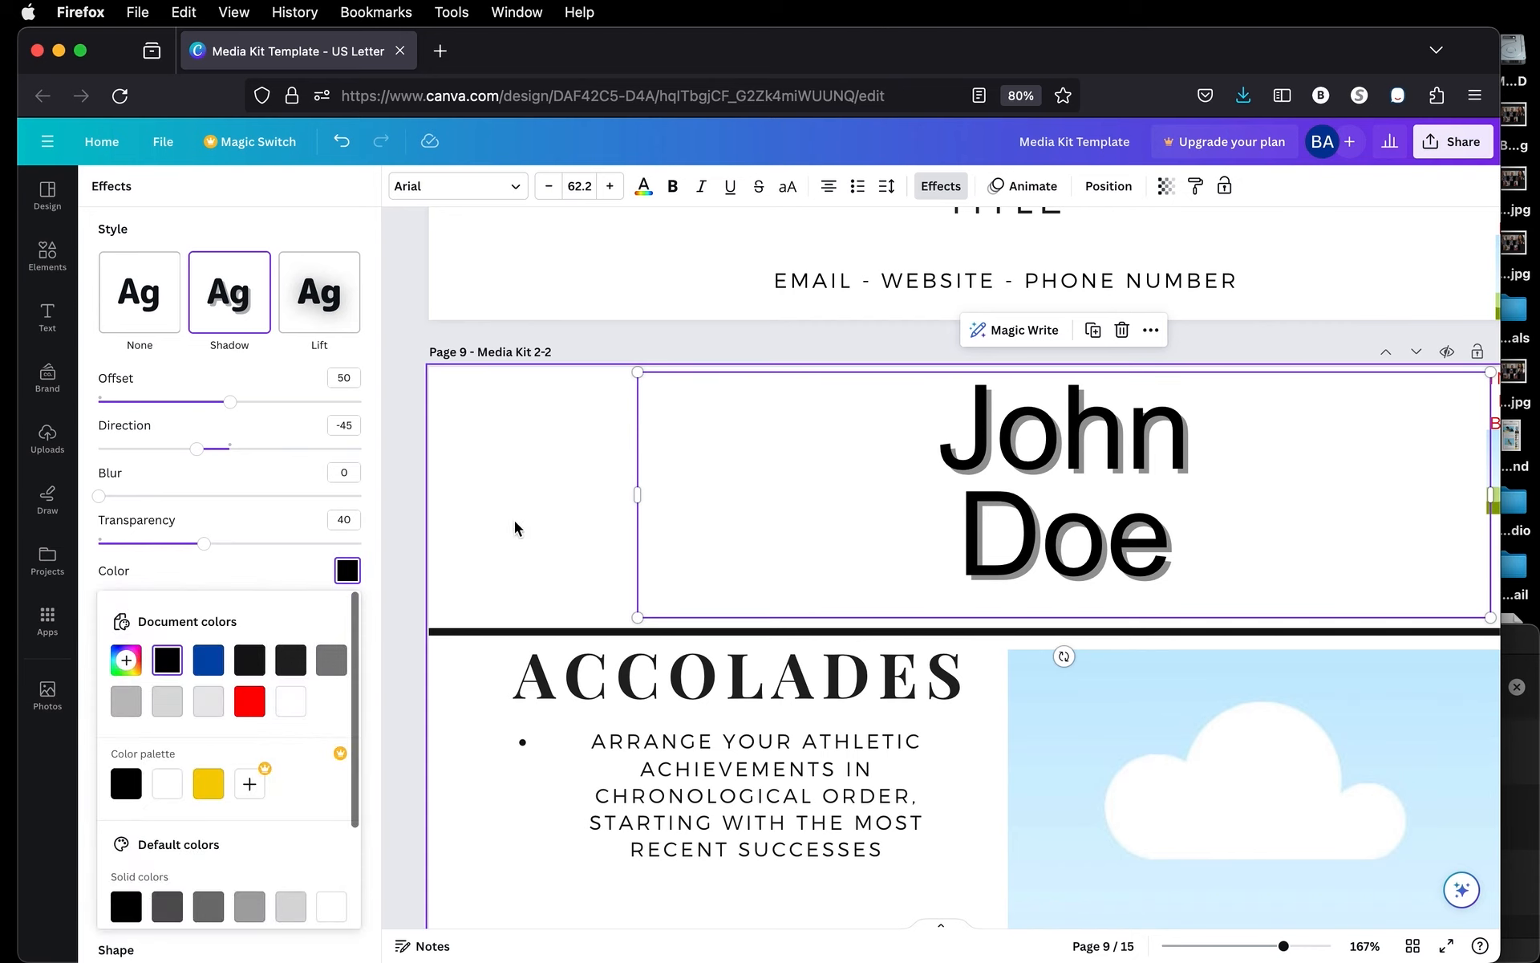
{"action": "left_click", "coordinate": [246, 705]}
{"action": "mouse_move", "coordinate": [205, 541]}
{"action": "left_mouse_down"}
{"action": "mouse_move", "coordinate": [388, 540]}
{"action": "mouse_move", "coordinate": [22, 554]}
{"action": "mouse_move", "coordinate": [248, 544]}
{"action": "mouse_move", "coordinate": [230, 544]}
{"action": "left_mouse_up"}
{"action": "left_click_drag", "start_coordinate": [99, 496], "coordinate": [290, 503]}
{"action": "left_click_drag", "start_coordinate": [203, 456], "coordinate": [235, 402]}
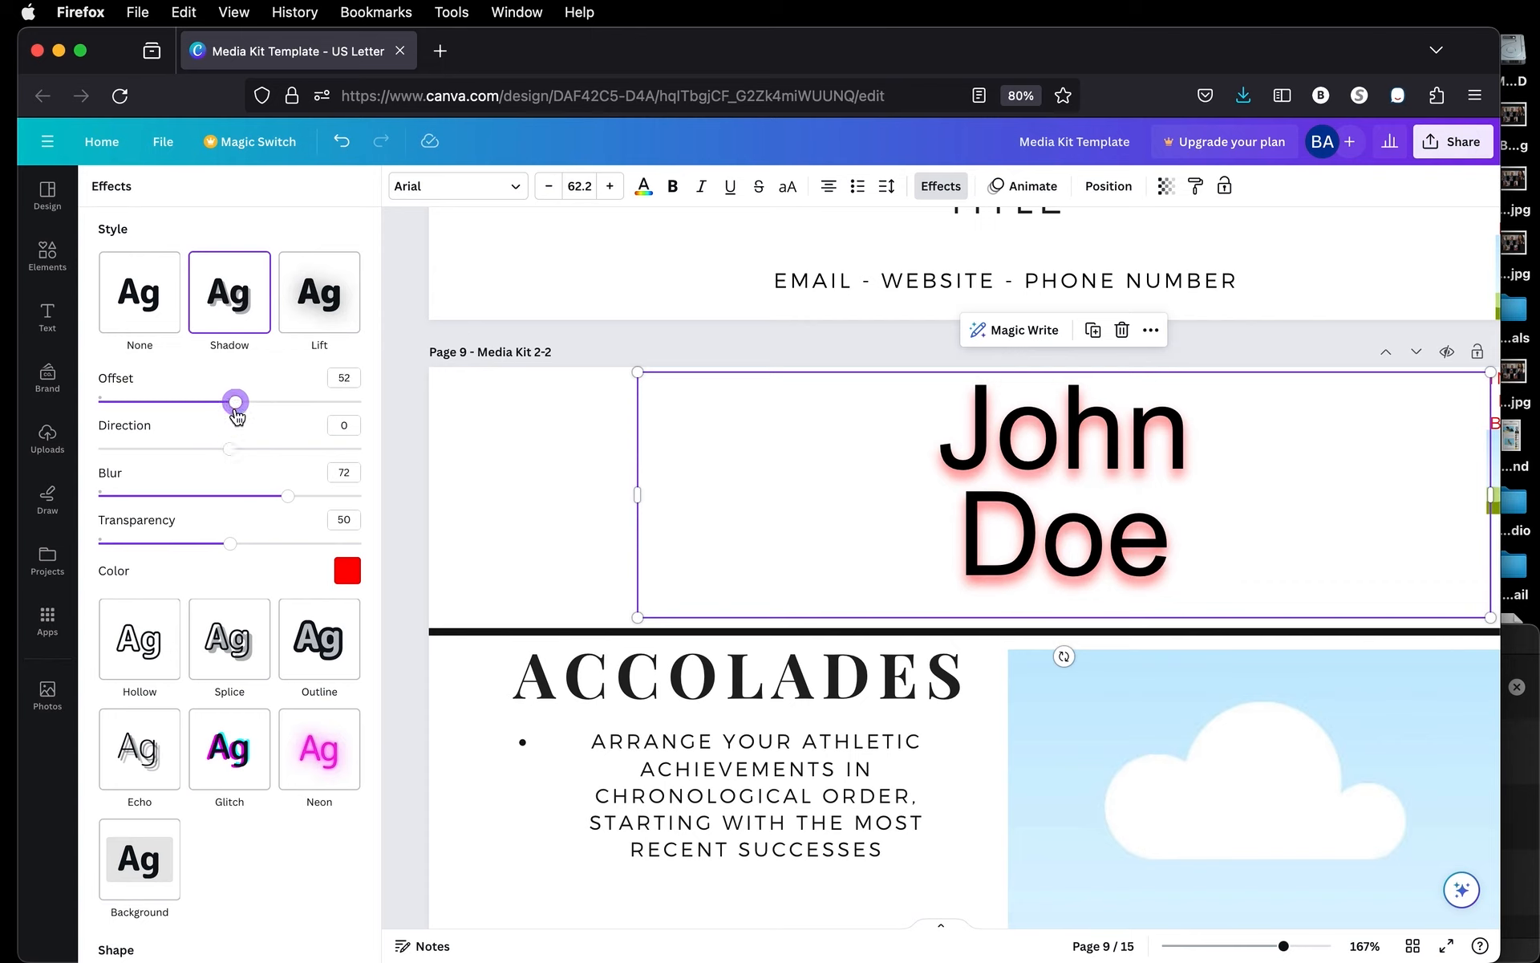
Try the Lift effect at intensity 41 and the Hollow effect on the name heading
{"action": "left_click", "coordinate": [328, 297]}
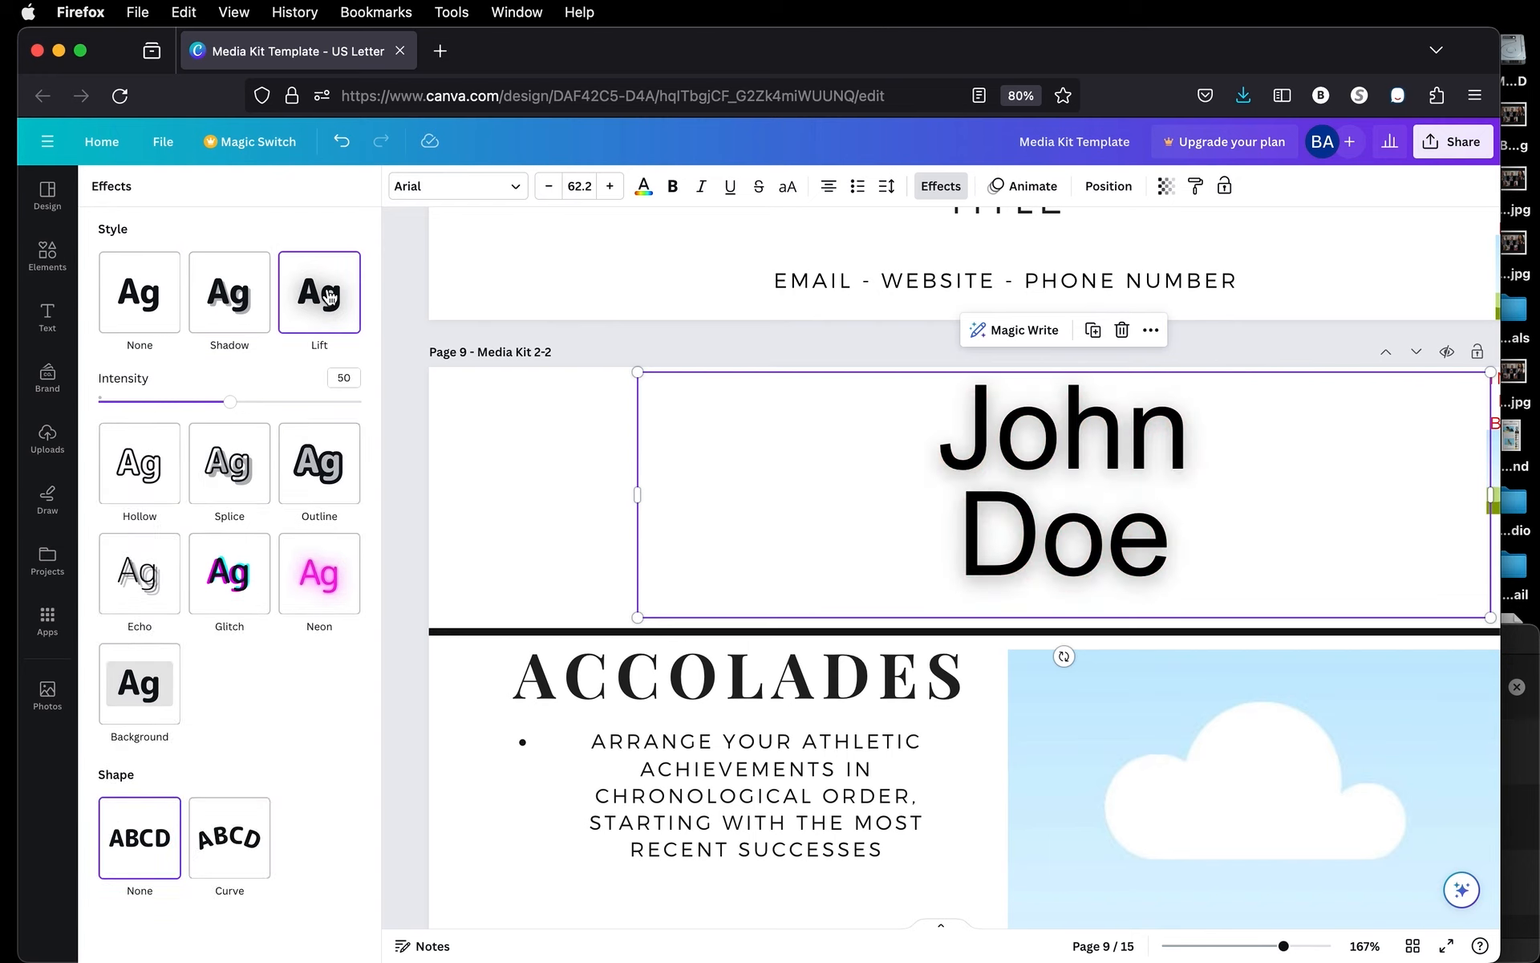
{"action": "mouse_move", "coordinate": [231, 409]}
{"action": "left_mouse_down"}
{"action": "mouse_move", "coordinate": [389, 406]}
{"action": "mouse_move", "coordinate": [171, 423]}
{"action": "mouse_move", "coordinate": [209, 425]}
{"action": "left_mouse_up"}
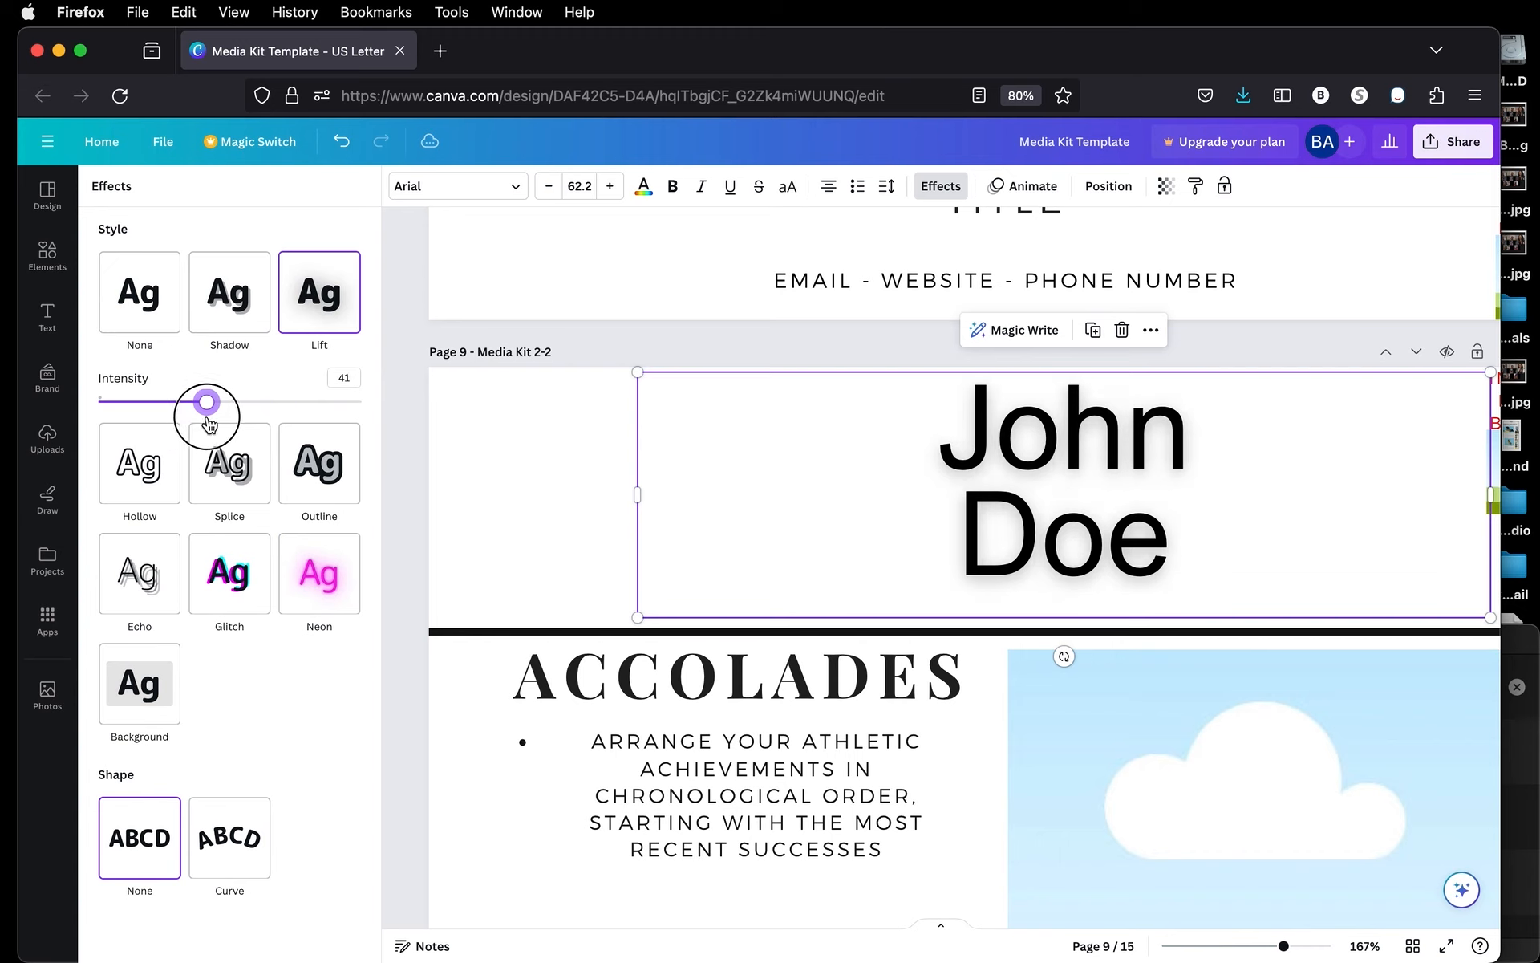
{"action": "left_click", "coordinate": [134, 492]}
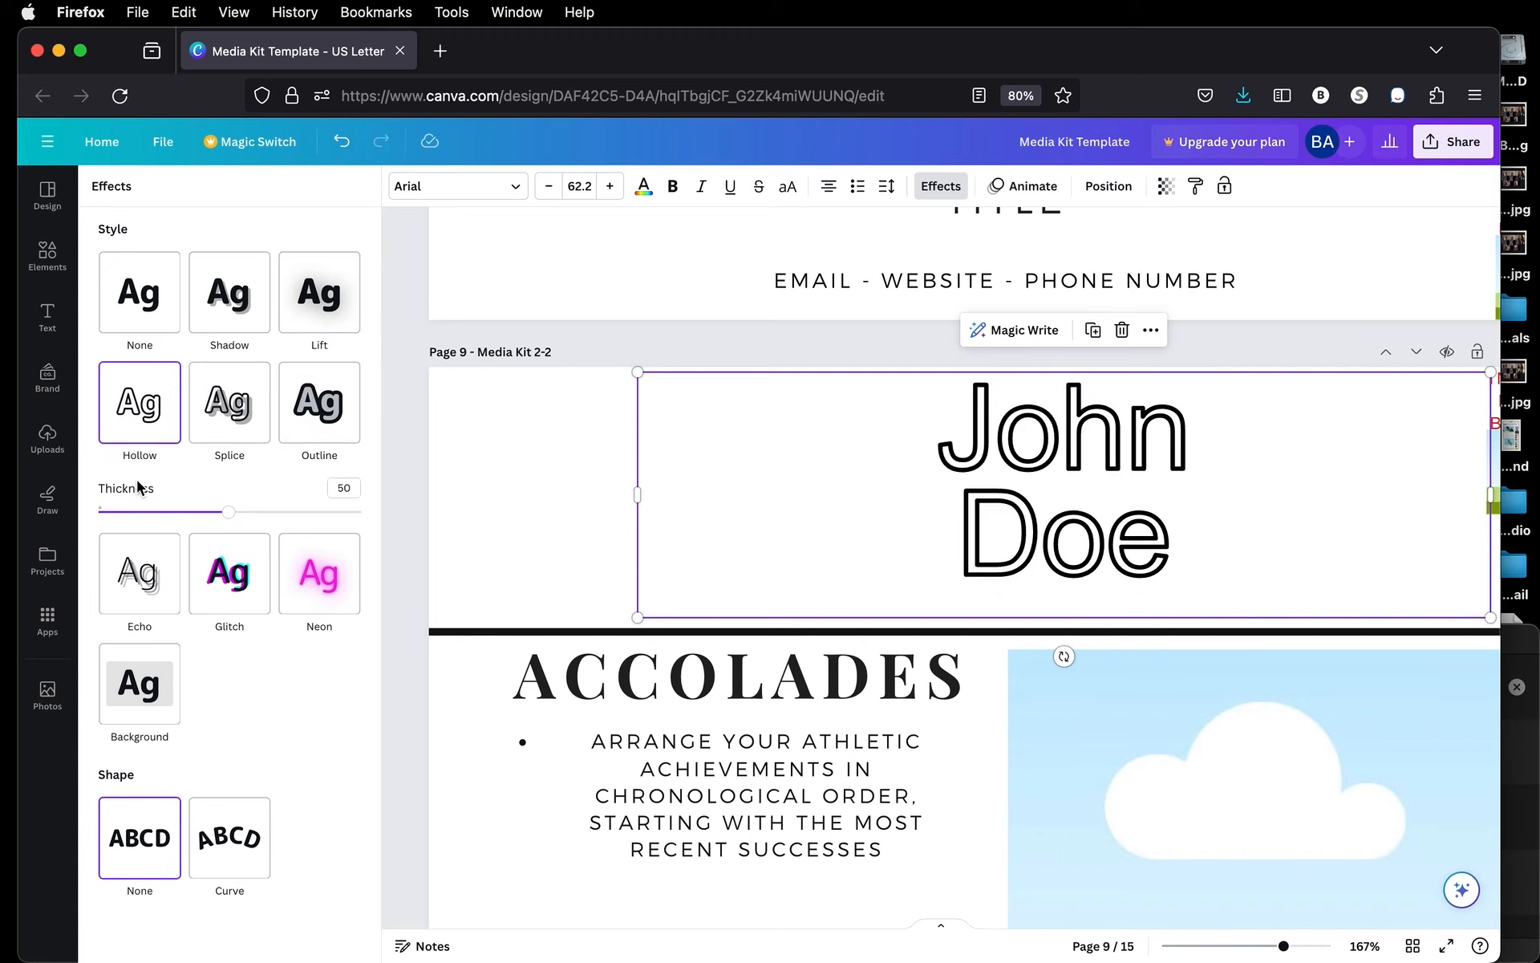
Try the Splice effect in red on the name heading
{"action": "left_click", "coordinate": [222, 428]}
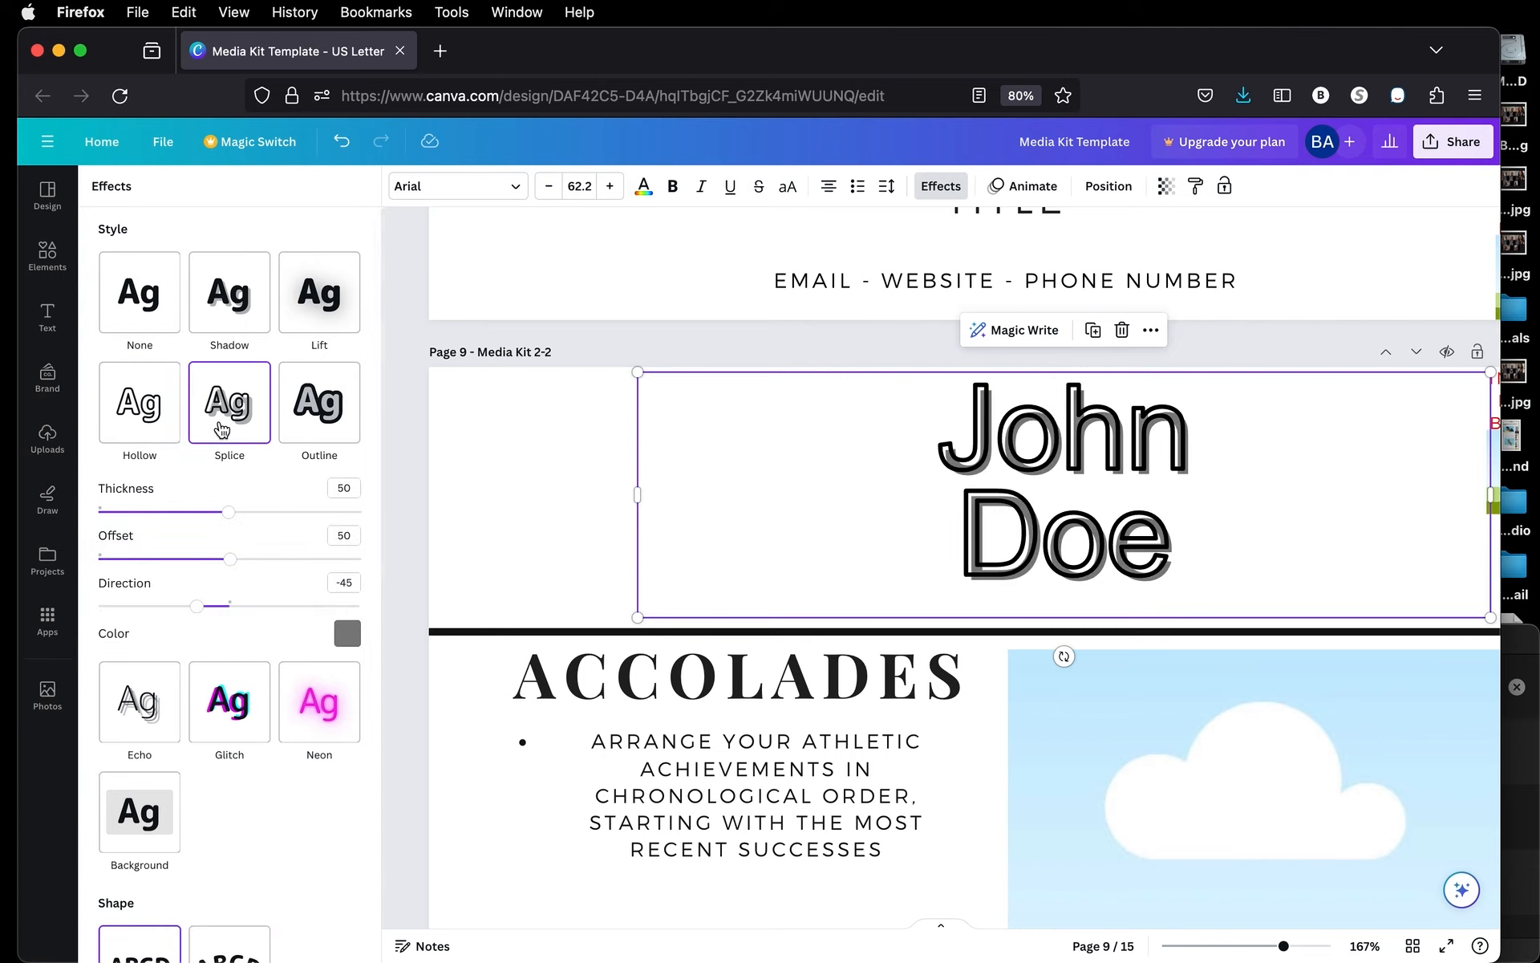
{"action": "left_click", "coordinate": [345, 631]}
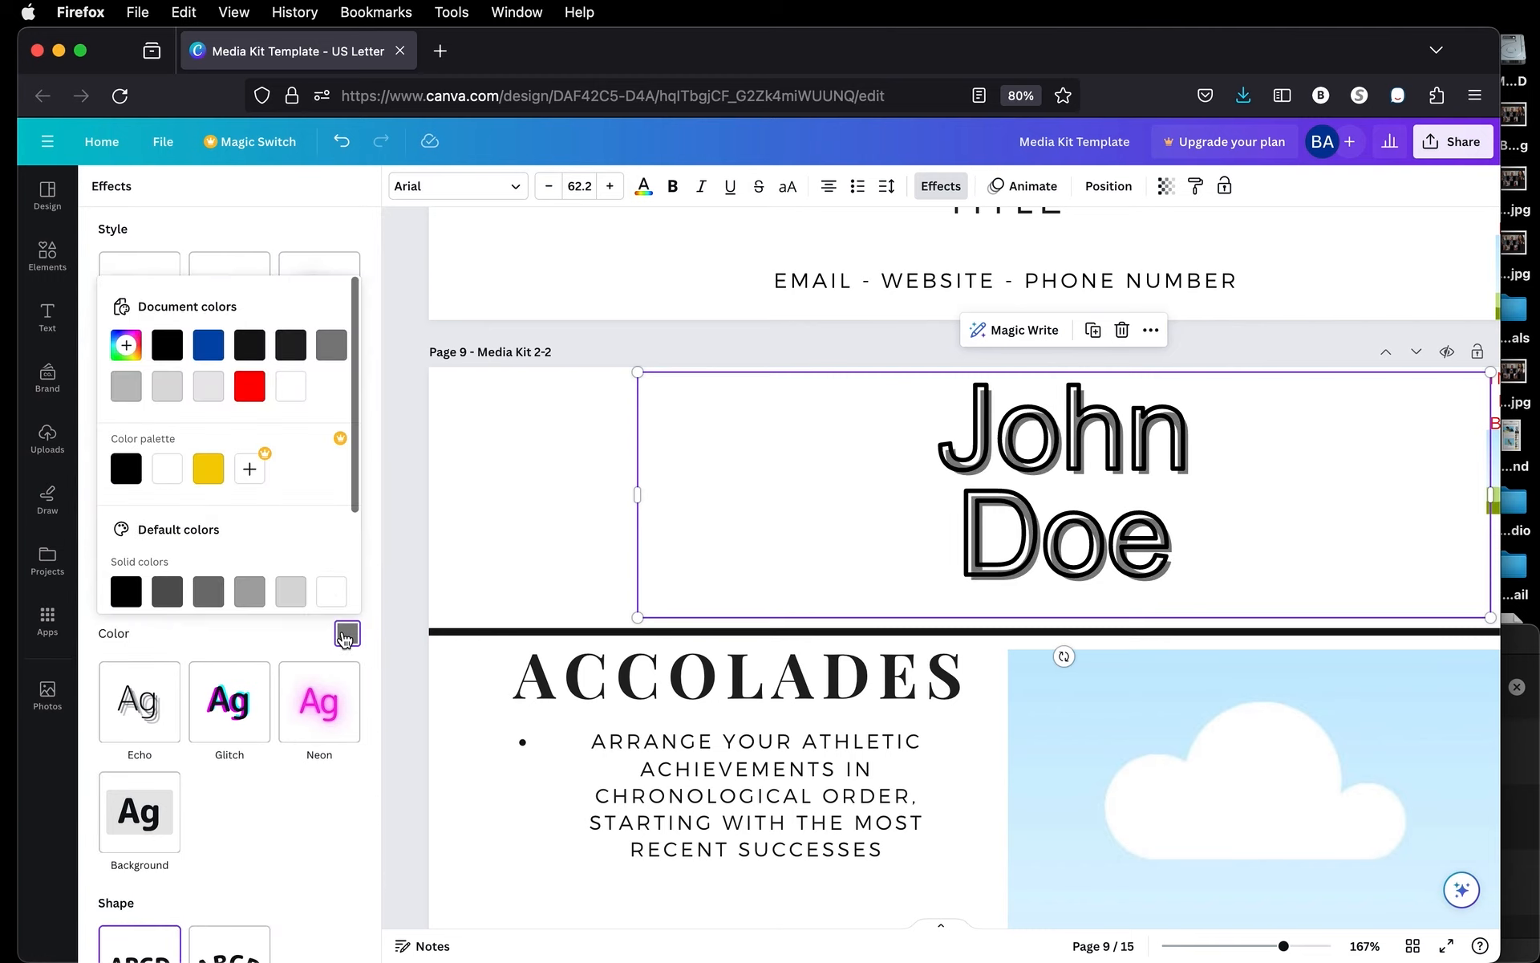
{"action": "left_click", "coordinate": [249, 387]}
{"action": "left_click", "coordinate": [286, 229]}
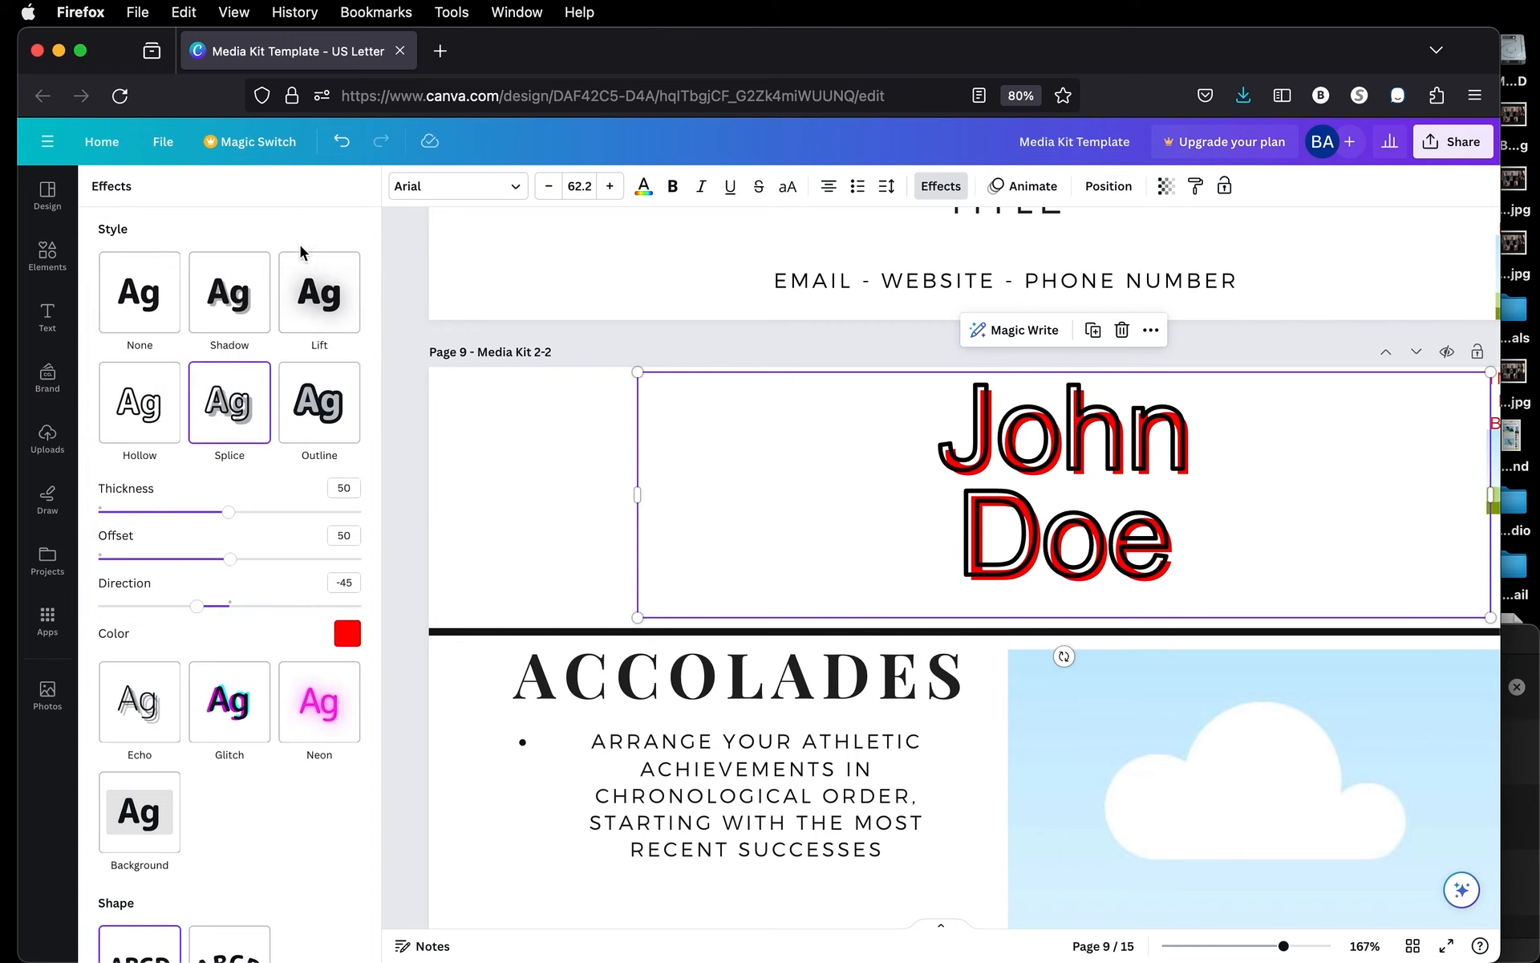
Try a red Outline effect with thickness 65 on the name heading
{"action": "left_click", "coordinate": [328, 421]}
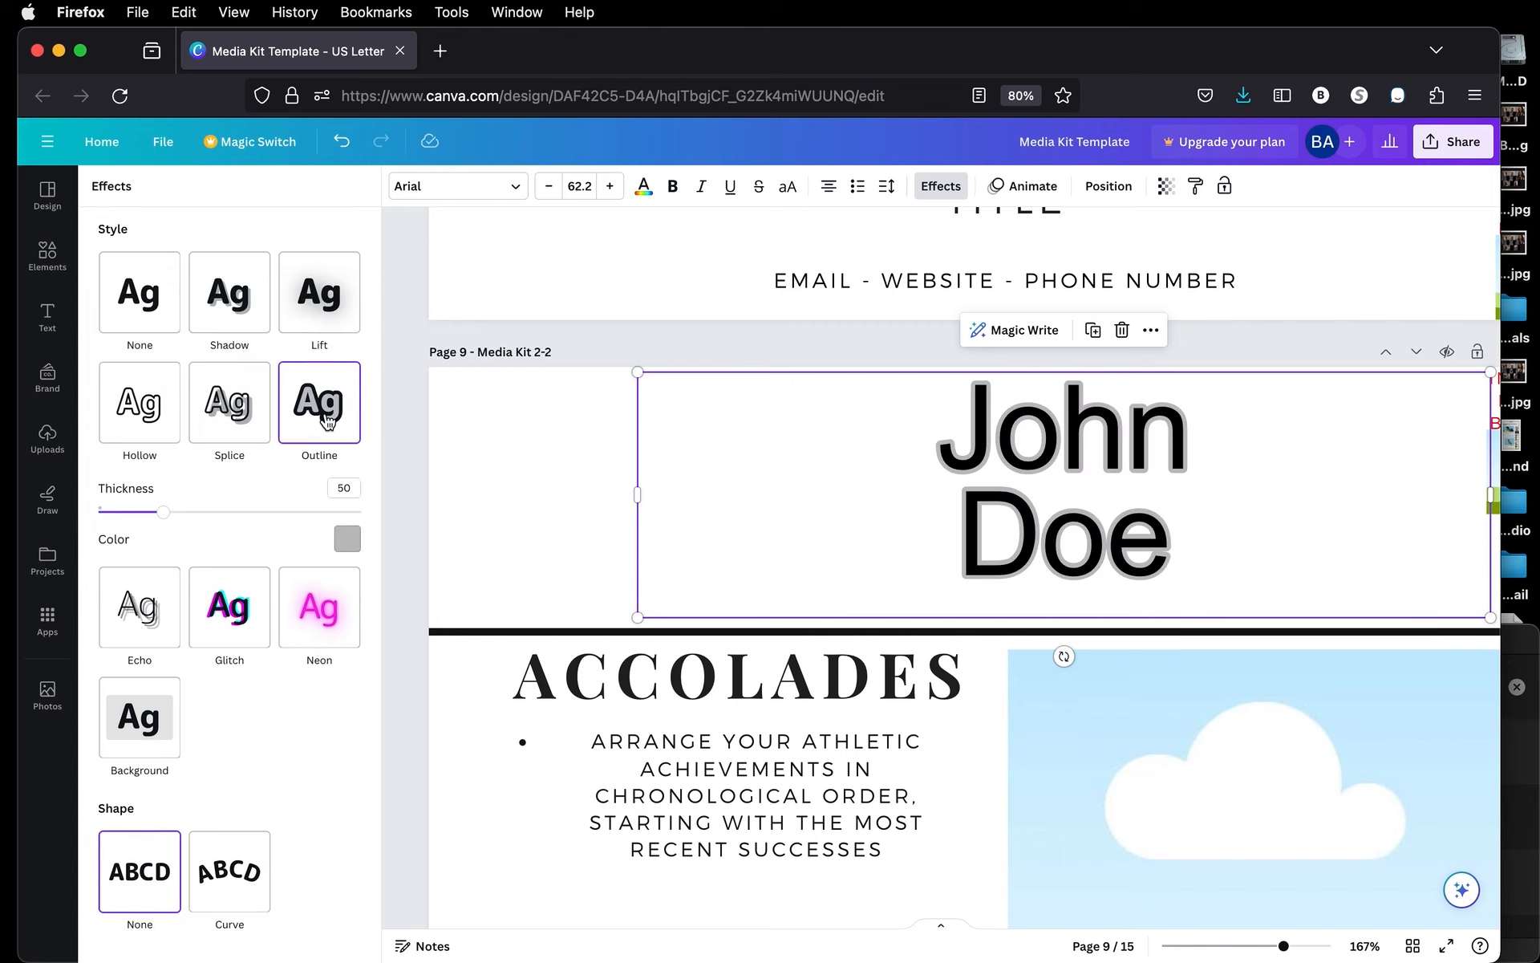
{"action": "left_click", "coordinate": [346, 539]}
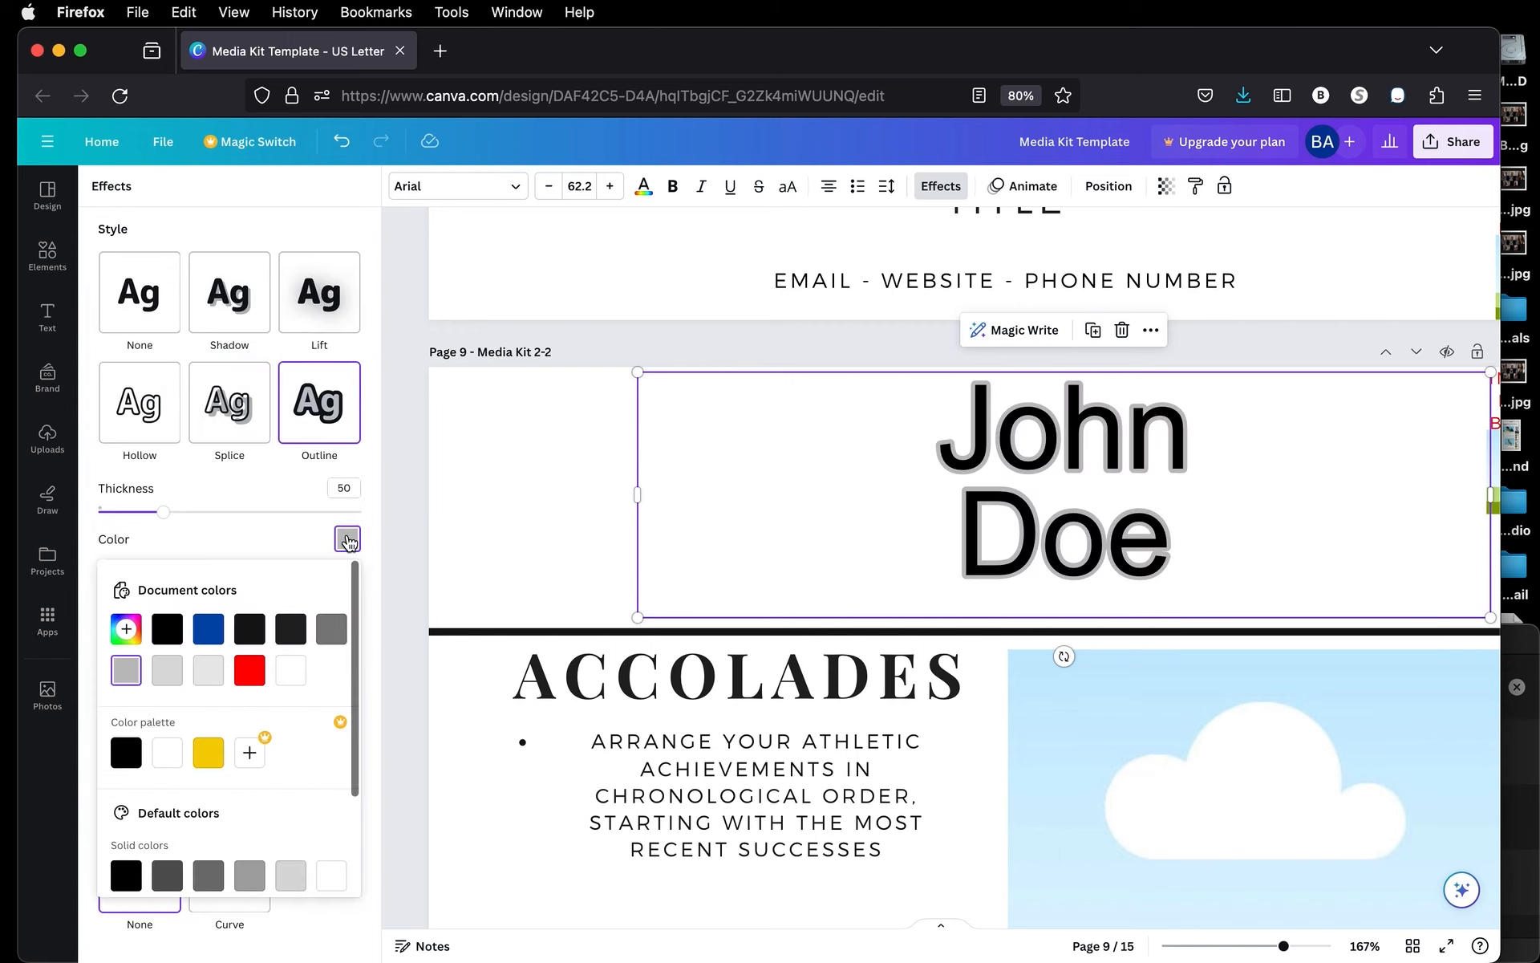
{"action": "left_click", "coordinate": [249, 671]}
{"action": "mouse_move", "coordinate": [162, 516]}
{"action": "left_mouse_down"}
{"action": "mouse_move", "coordinate": [302, 516]}
{"action": "mouse_move", "coordinate": [109, 535]}
{"action": "mouse_move", "coordinate": [98, 514]}
{"action": "mouse_move", "coordinate": [186, 537]}
{"action": "left_mouse_up"}
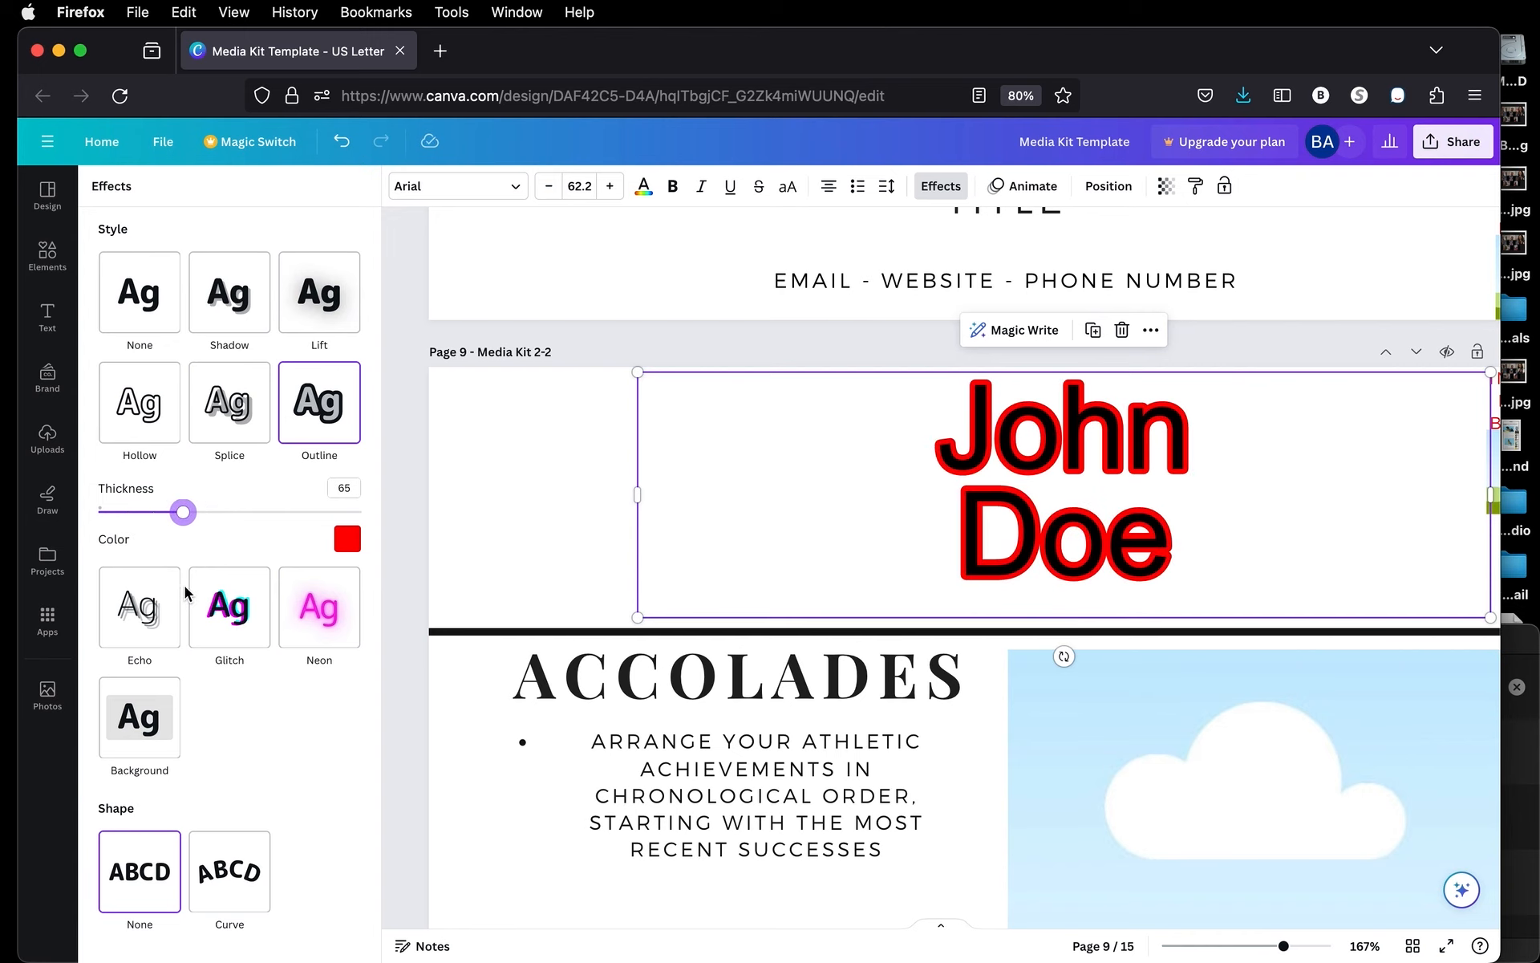
Apply a yellow Background effect to the name heading with transparency 67, spread 19 and roundness 14
{"action": "left_click", "coordinate": [148, 723]}
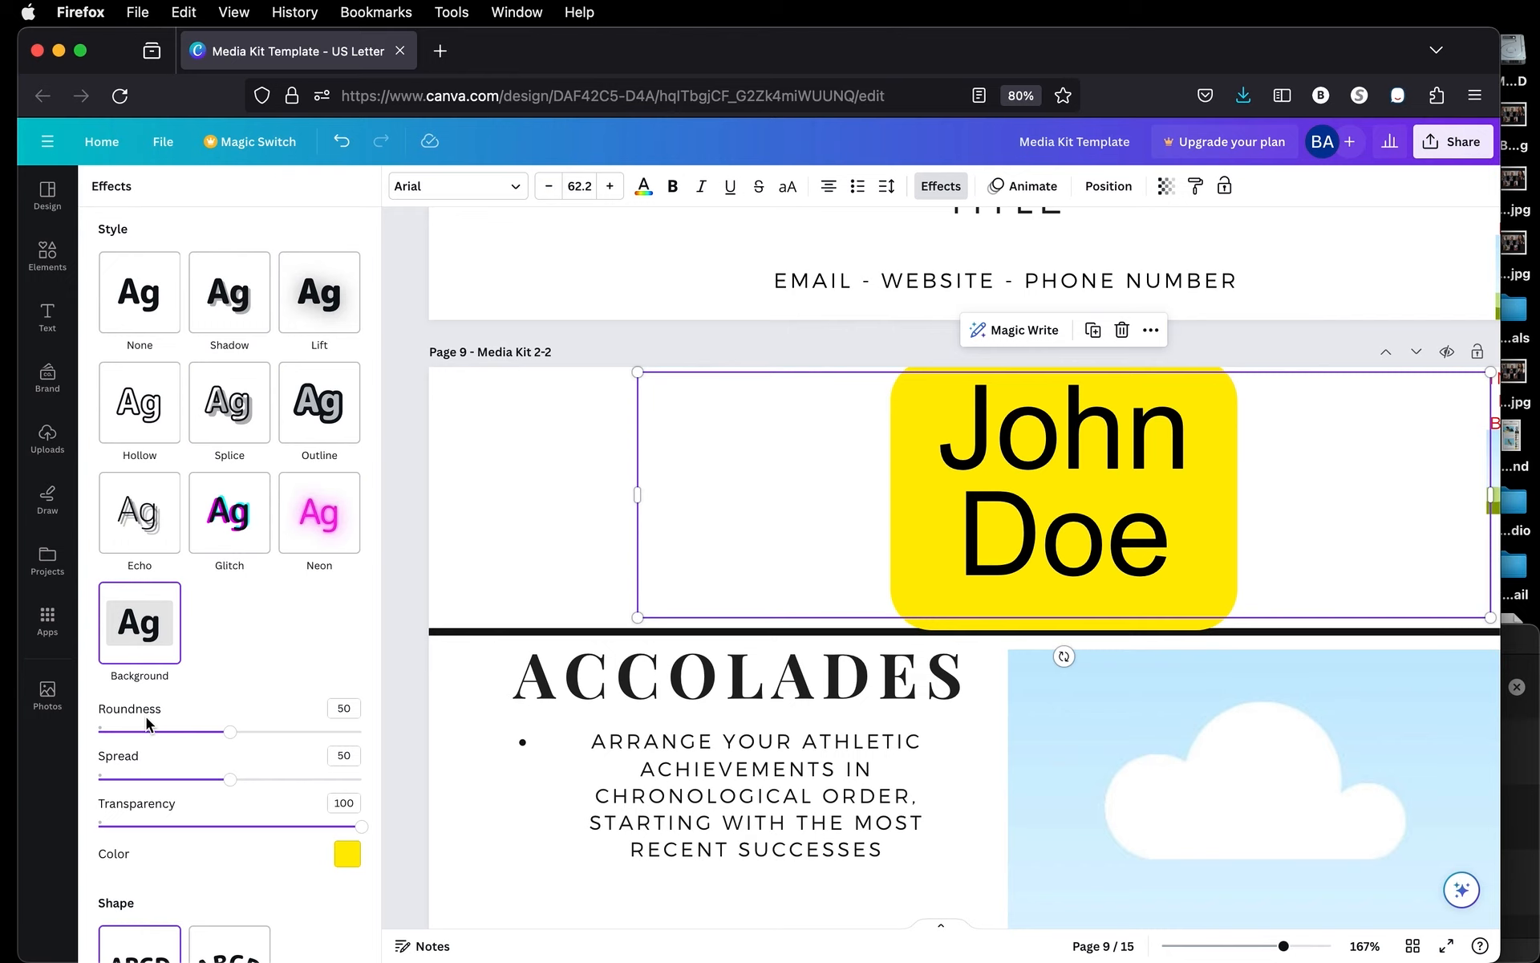
{"action": "left_click_drag", "start_coordinate": [224, 828], "coordinate": [149, 794]}
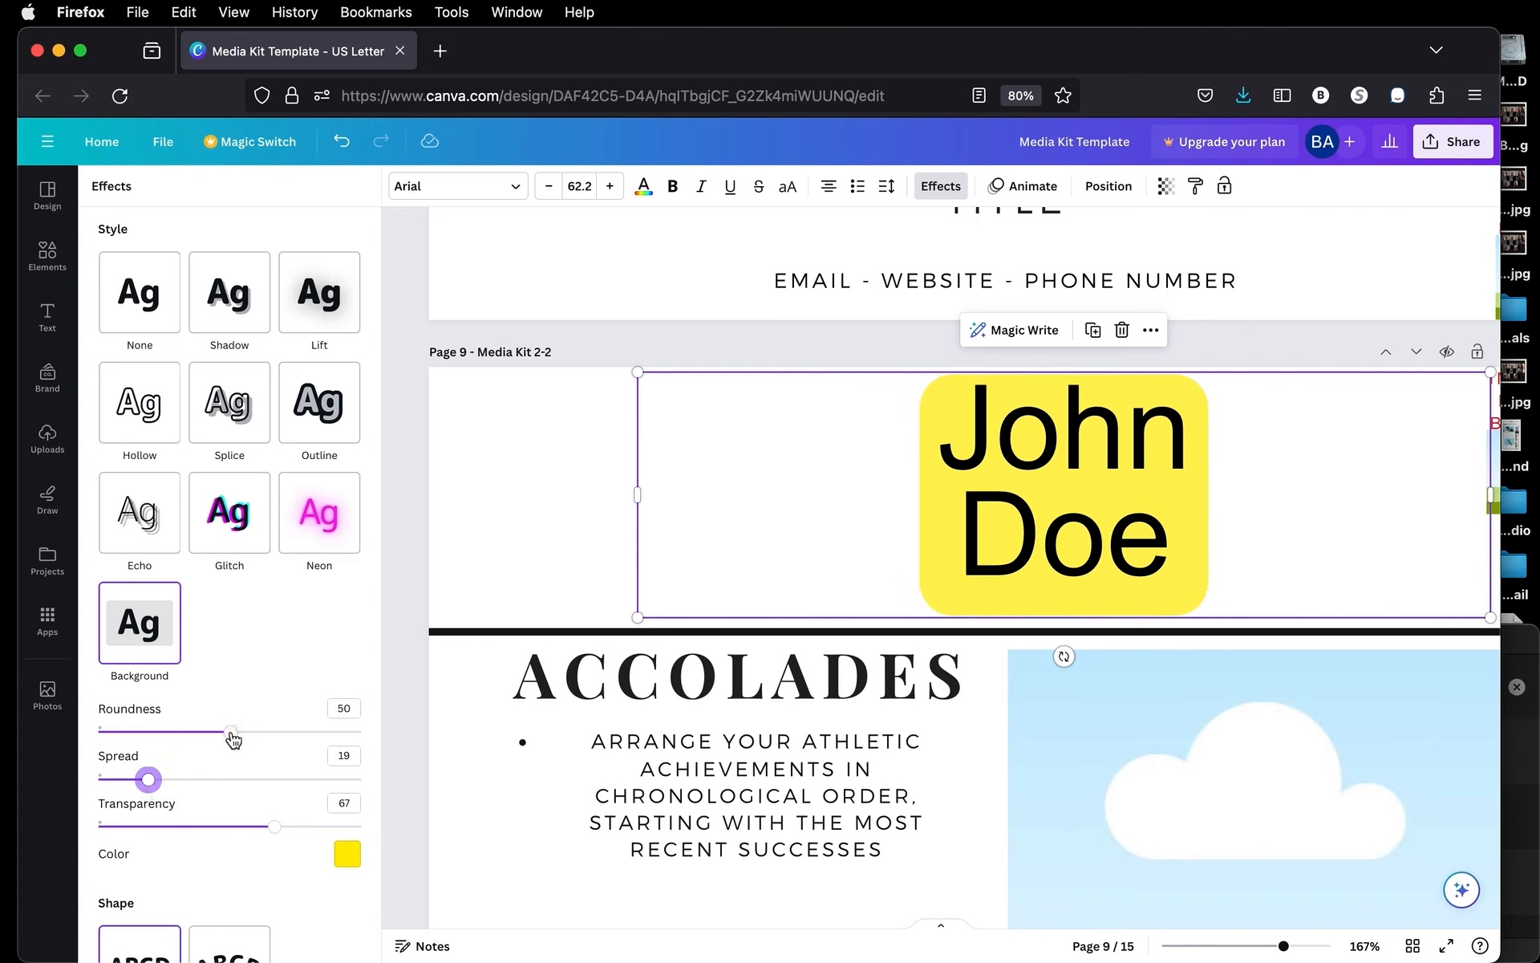
{"action": "left_click_drag", "start_coordinate": [232, 738], "coordinate": [137, 734]}
Try the Curve shape on the name heading, return its shape to None, and close the effects settings
{"action": "scroll", "coordinate": [137, 738], "scroll_direction": "down", "scroll_amount": 2}
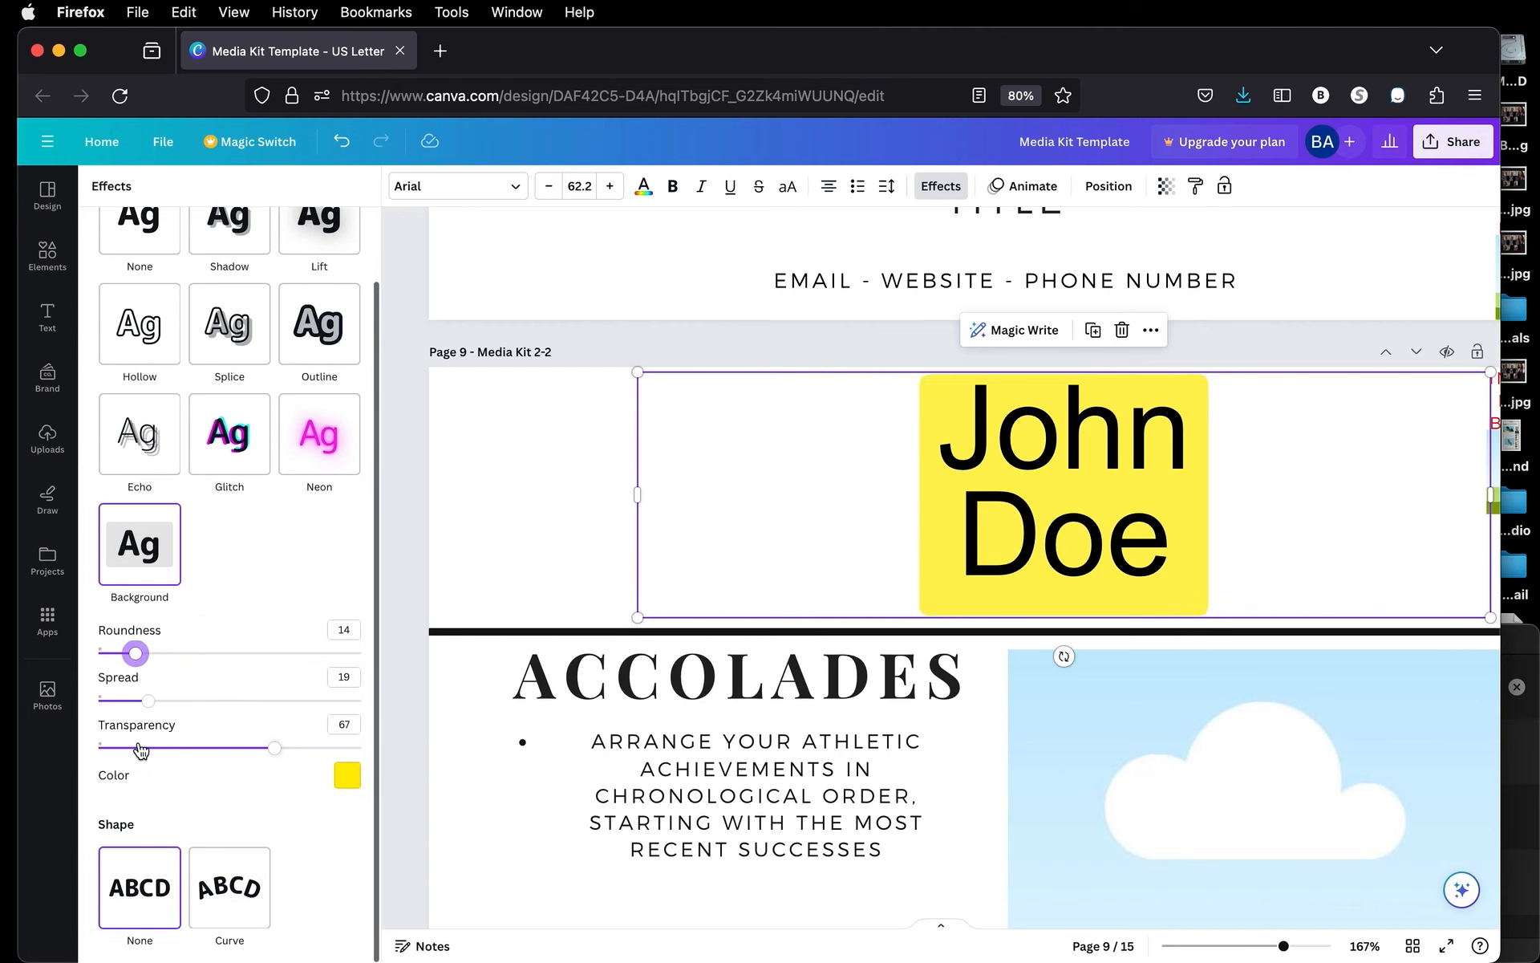
{"action": "left_click", "coordinate": [236, 909]}
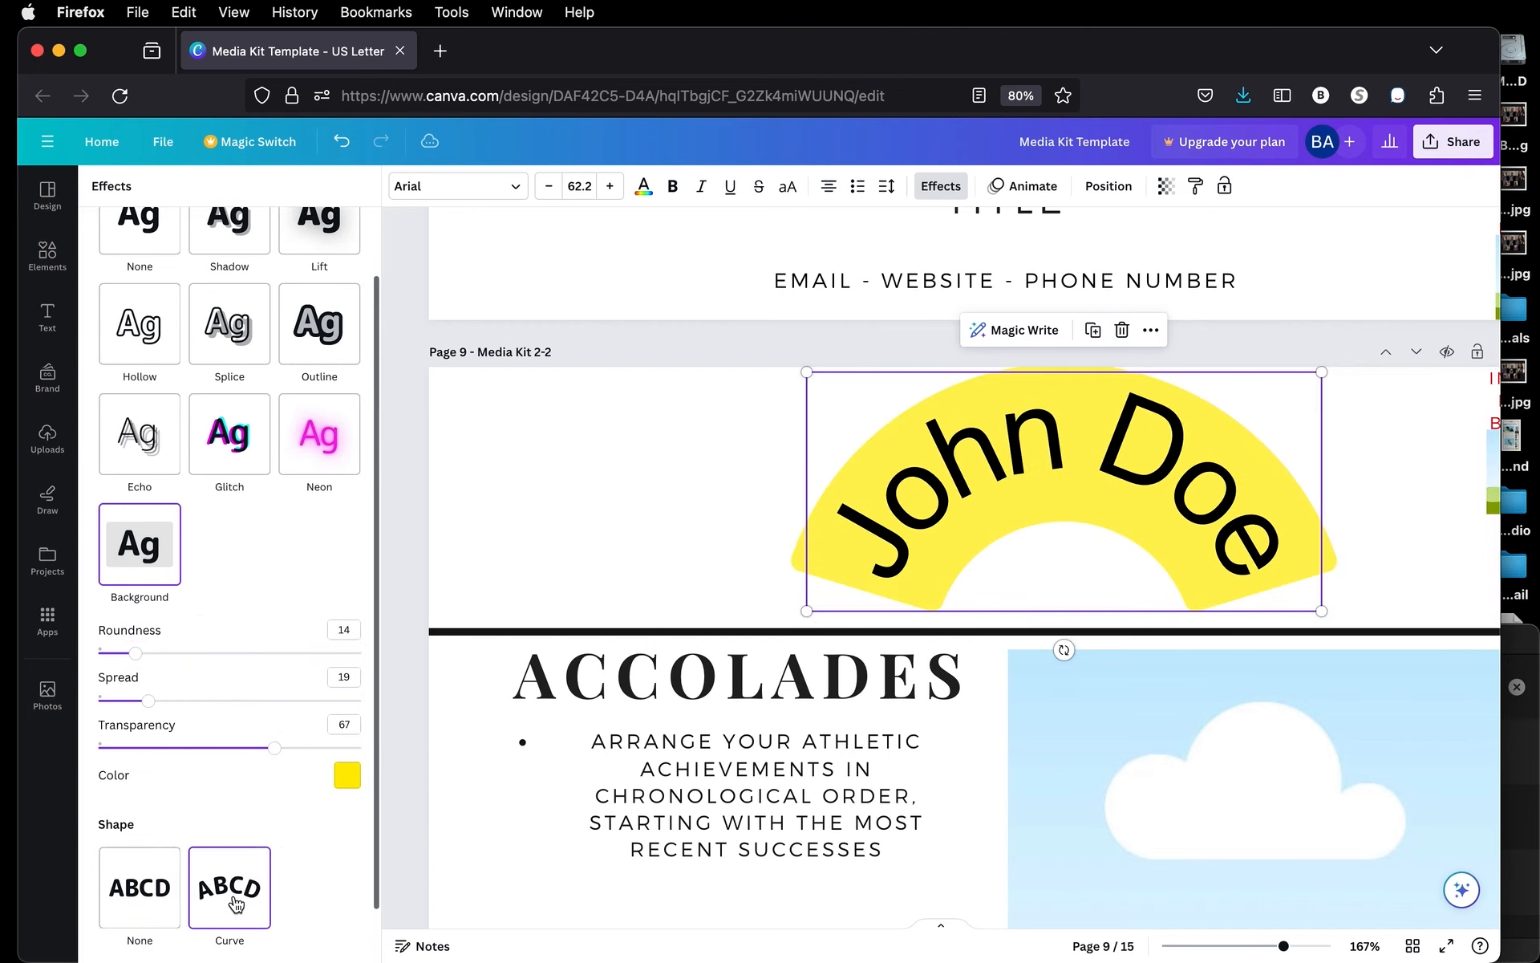
{"action": "left_click", "coordinate": [146, 905]}
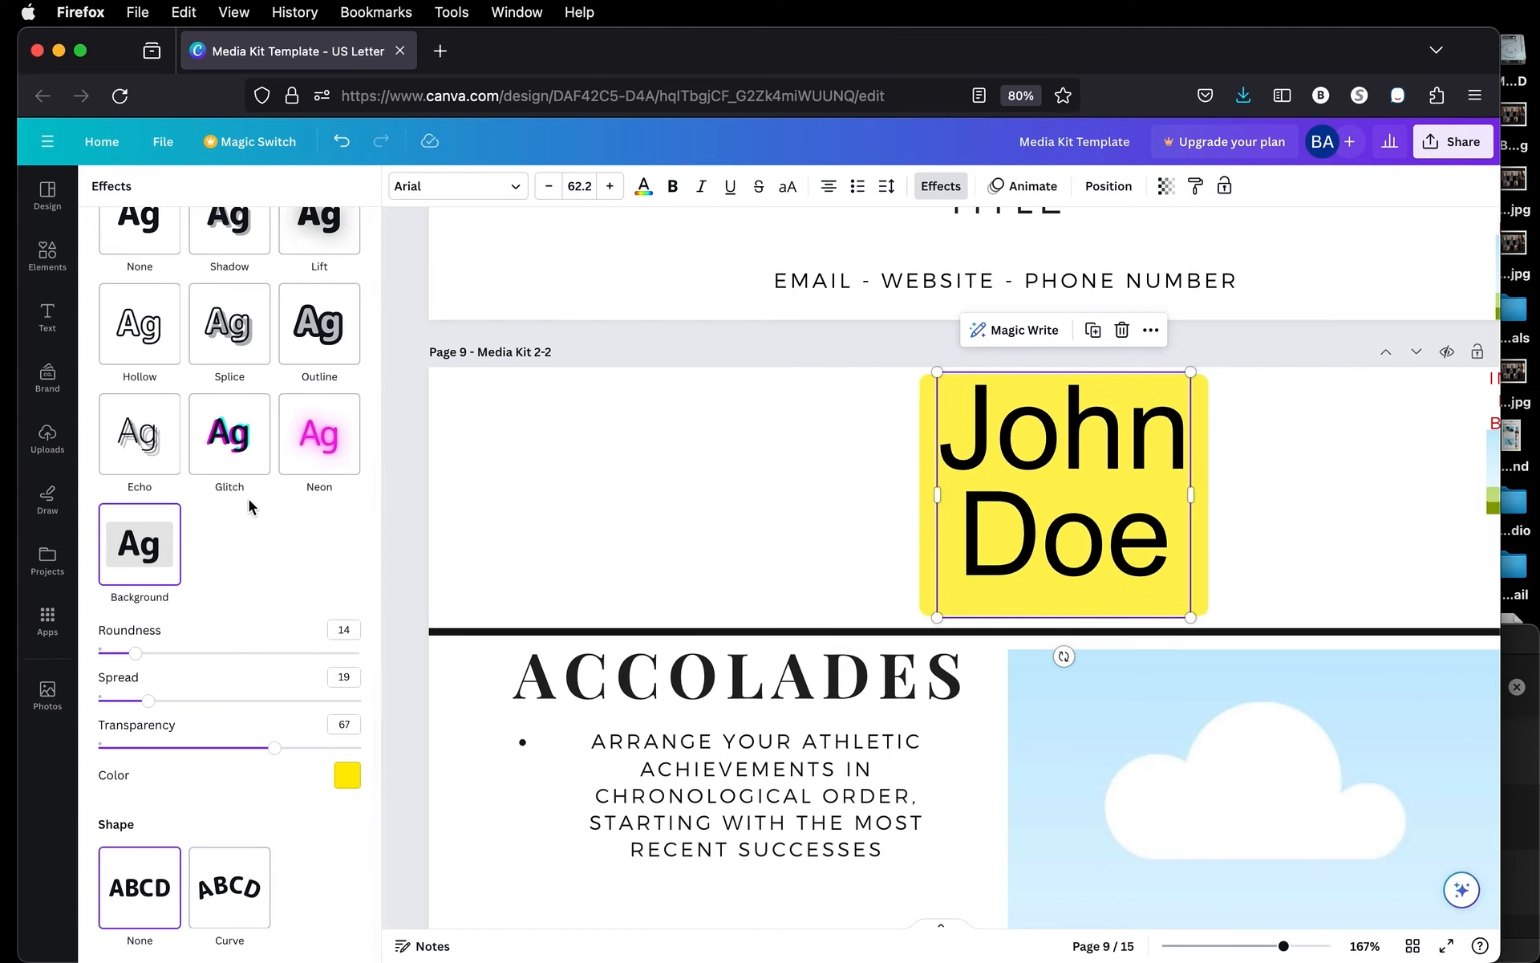
{"action": "left_click", "coordinate": [941, 186]}
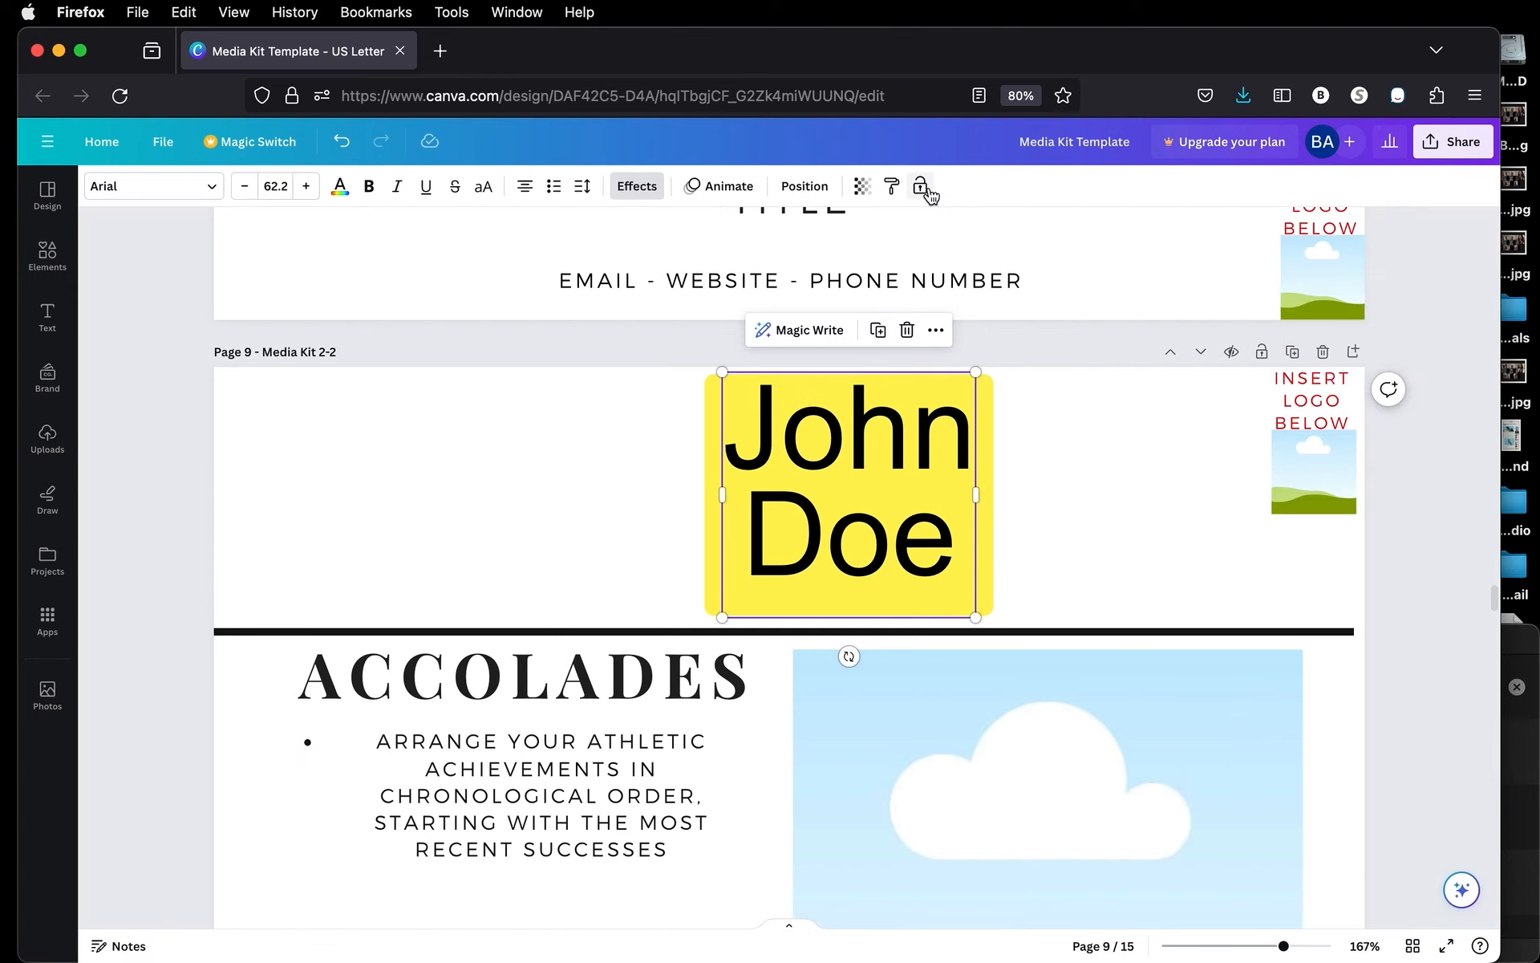
{"action": "left_click", "coordinate": [1056, 481]}
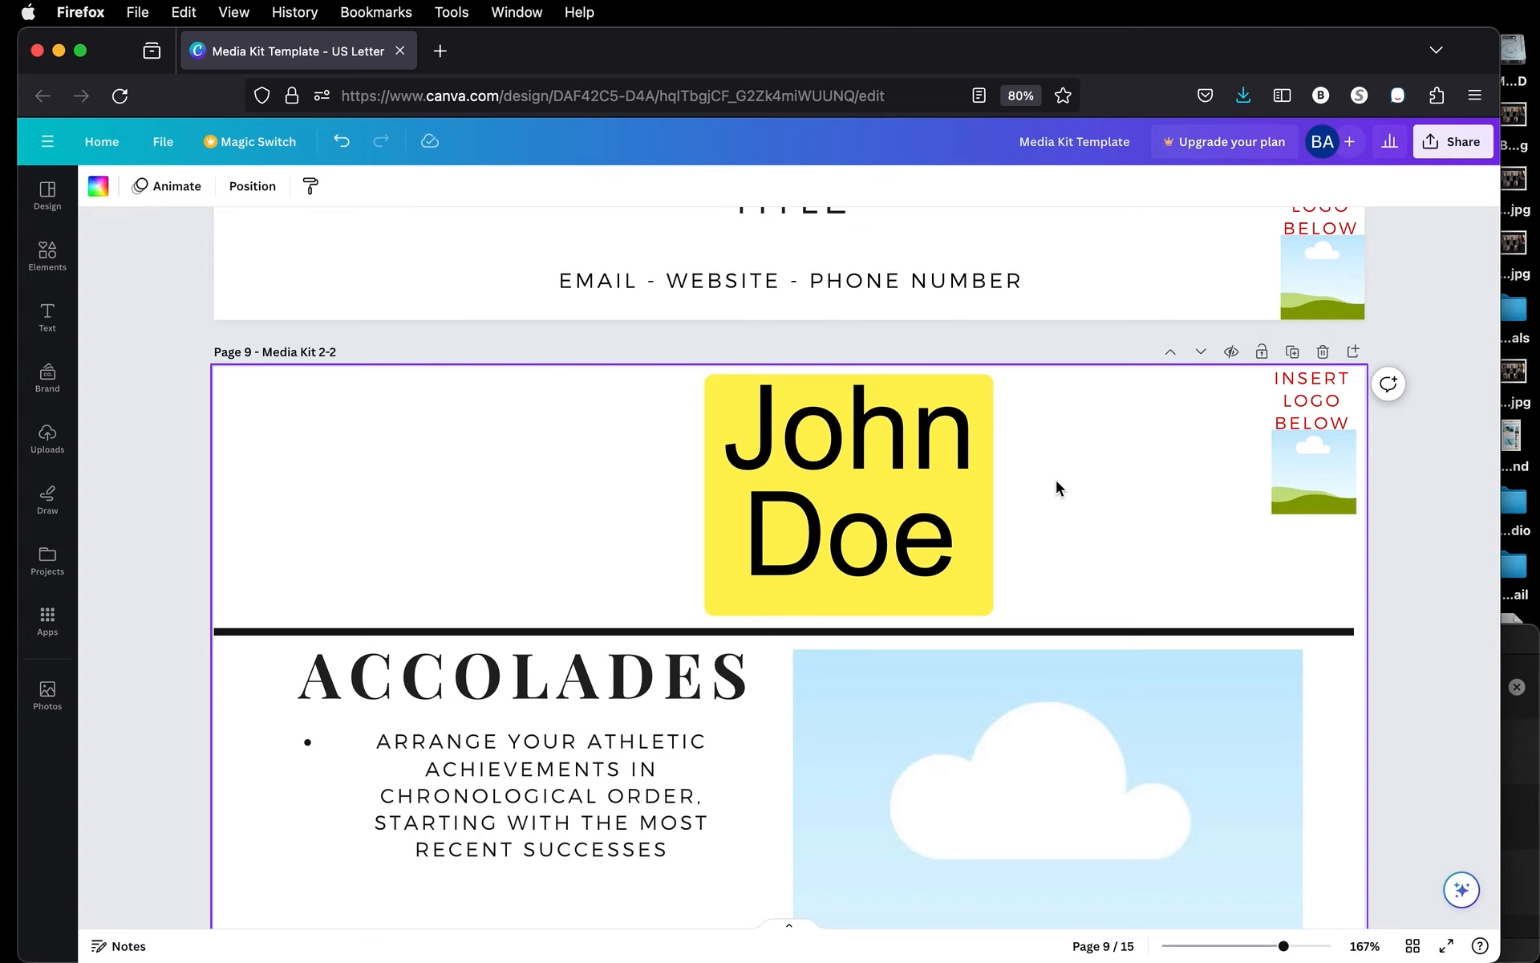
Move the Accolades heading over the upper part of the tall image, to about X 4.14 in, Y 2.13 in
{"action": "scroll", "coordinate": [1056, 479], "scroll_direction": "down", "scroll_amount": 5}
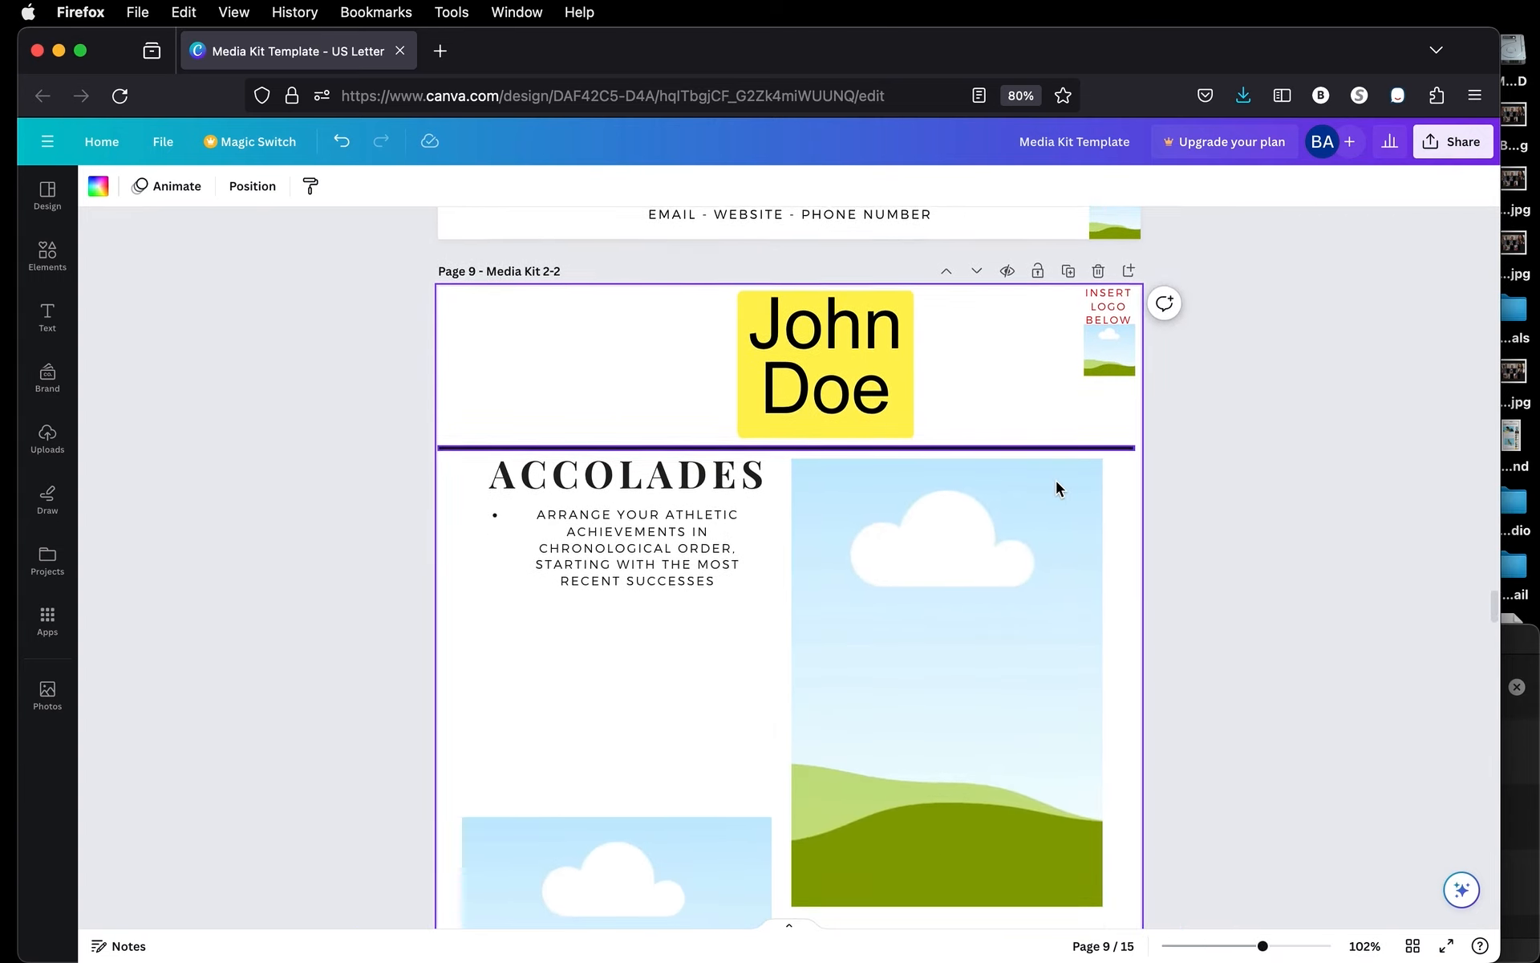
{"action": "scroll", "coordinate": [1057, 481], "scroll_direction": "down", "scroll_amount": 1}
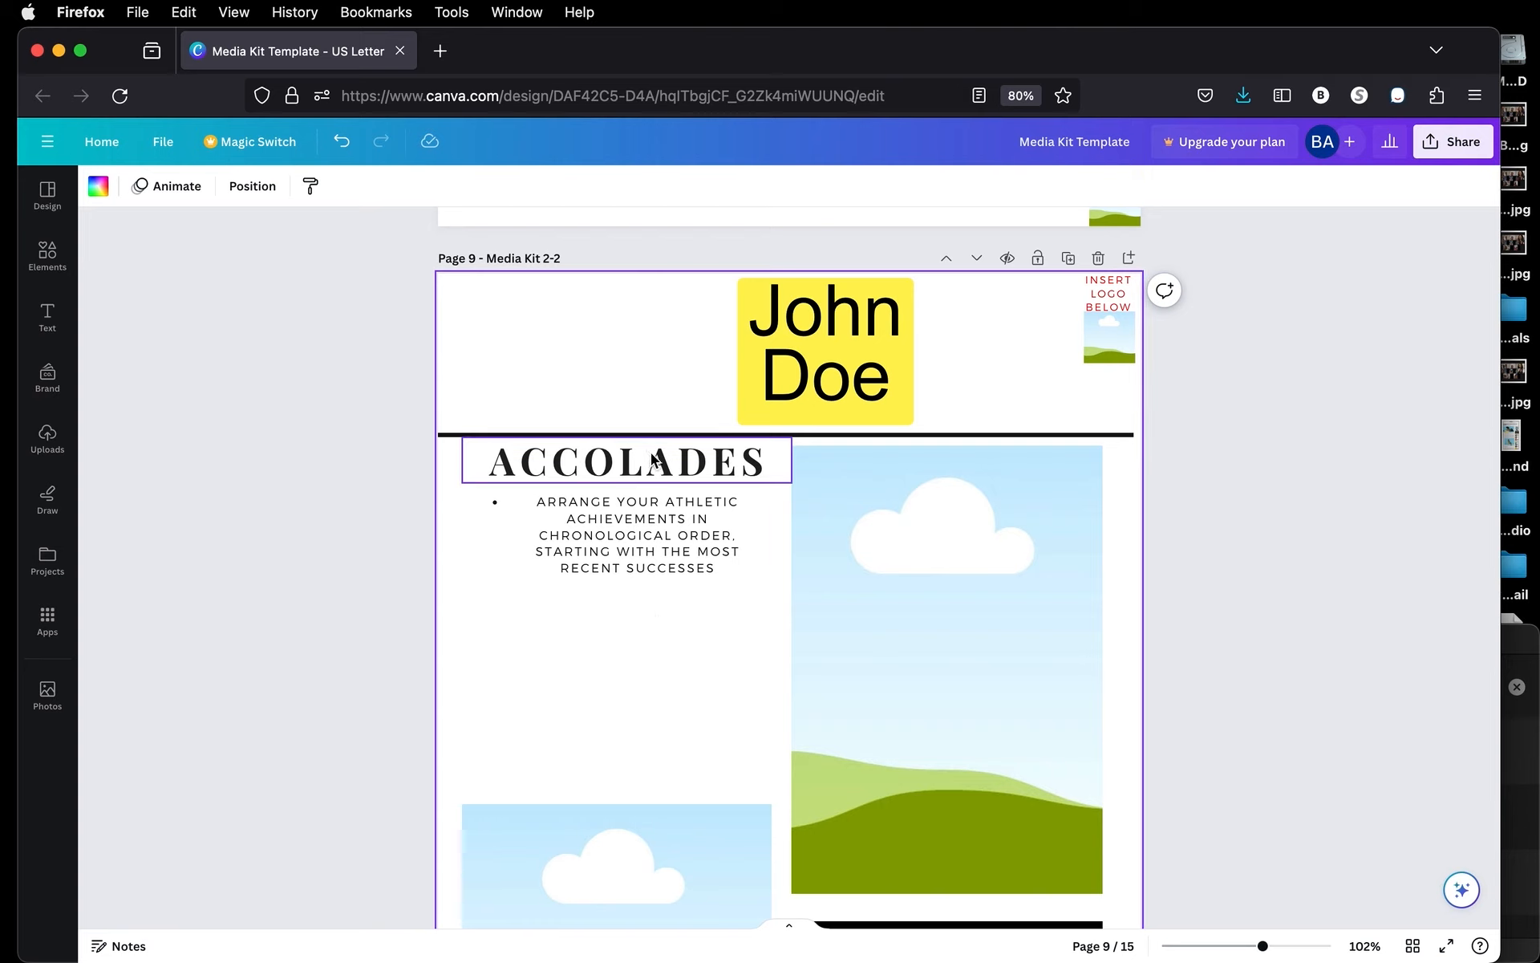
{"action": "left_click", "coordinate": [629, 461]}
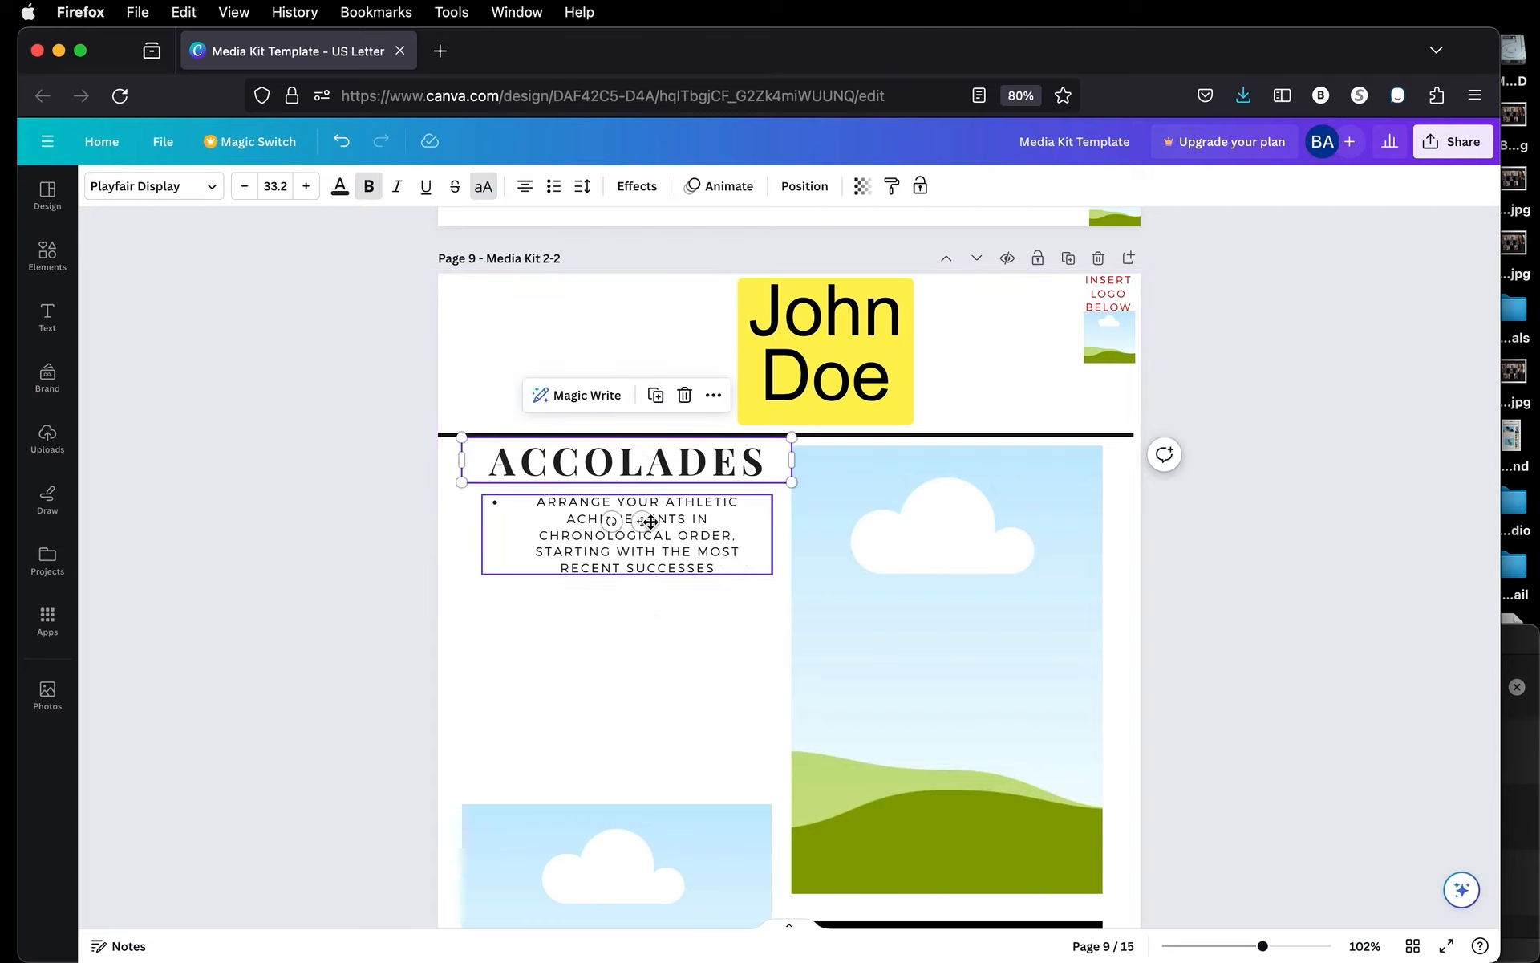
{"action": "left_click_drag", "start_coordinate": [642, 521], "coordinate": [960, 534]}
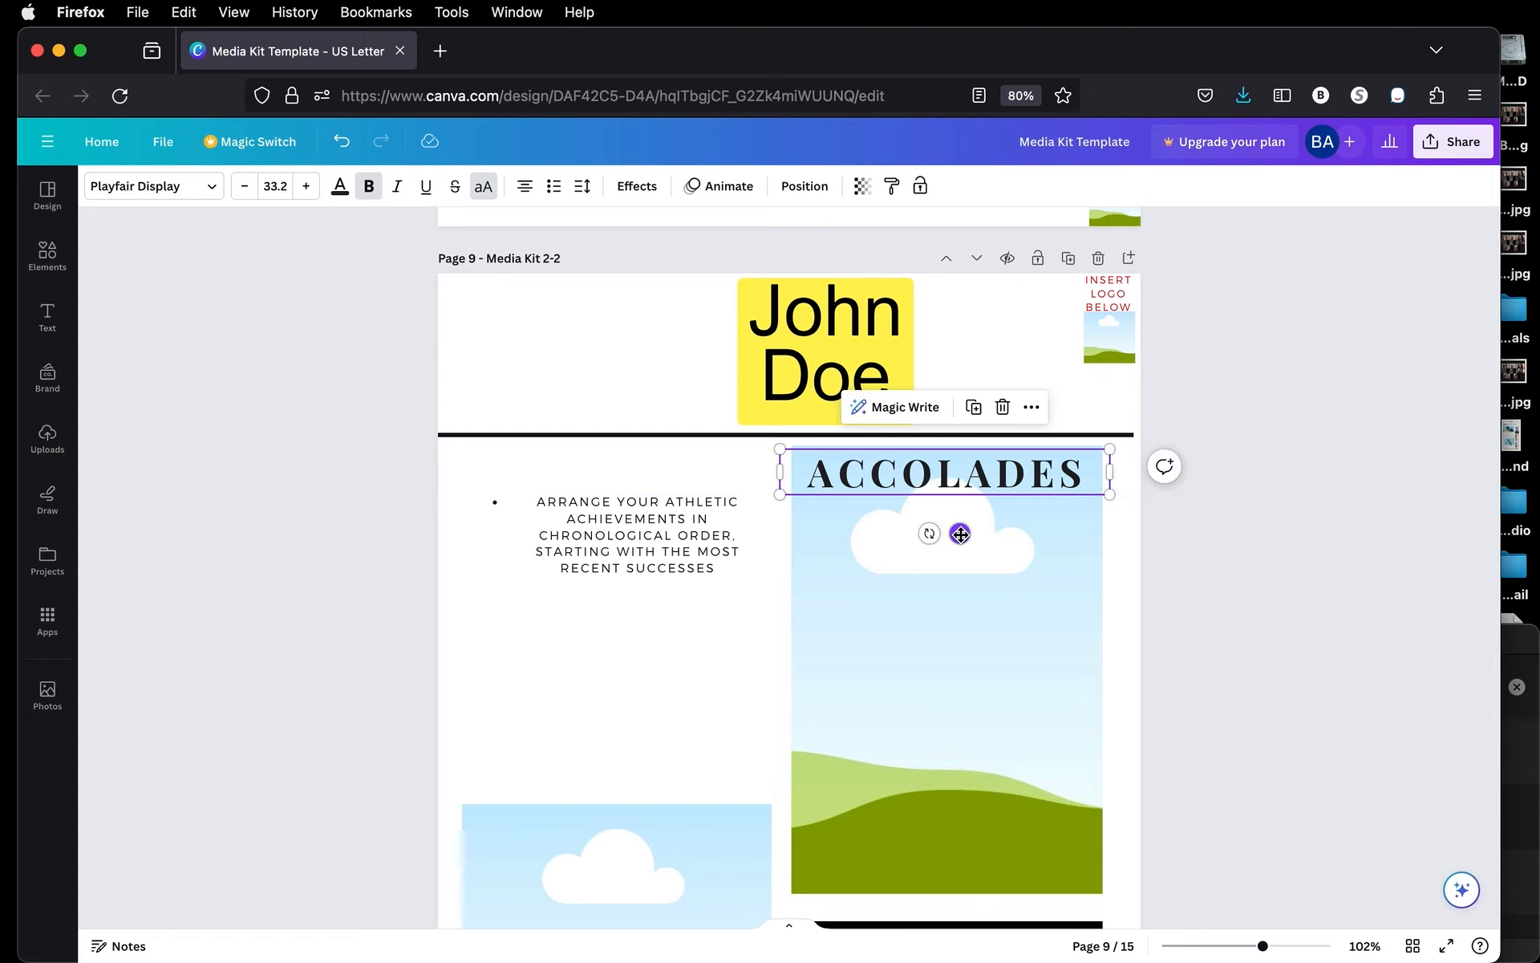
Send the Accolades heading backward behind the tall image, and bring it forward again
{"action": "left_click", "coordinate": [805, 185]}
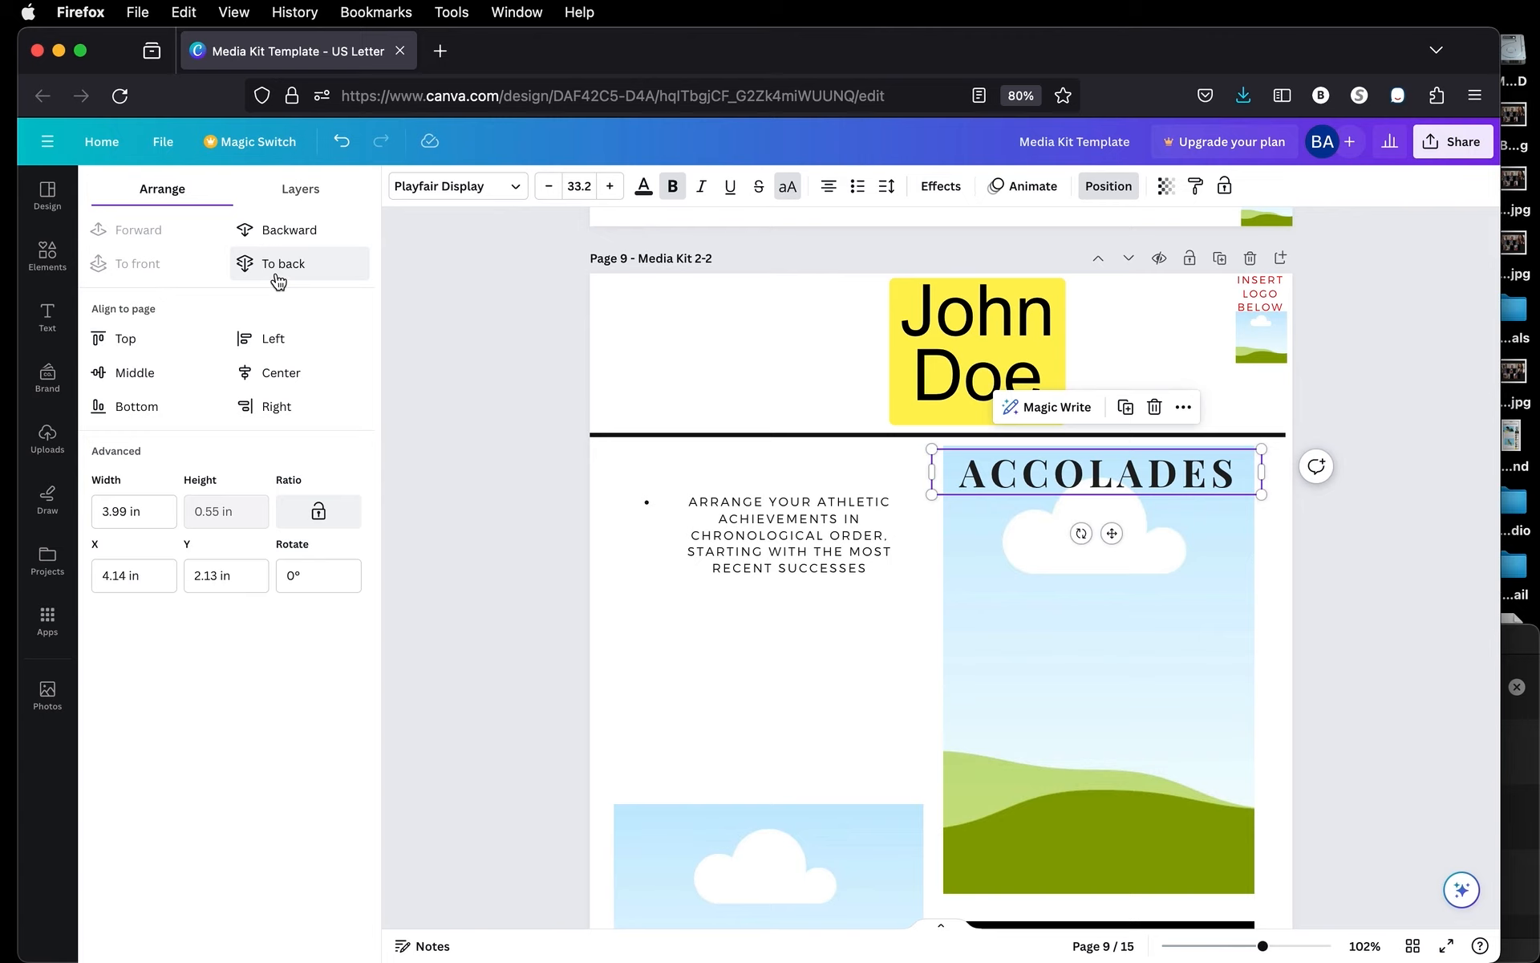
{"action": "left_click", "coordinate": [277, 230]}
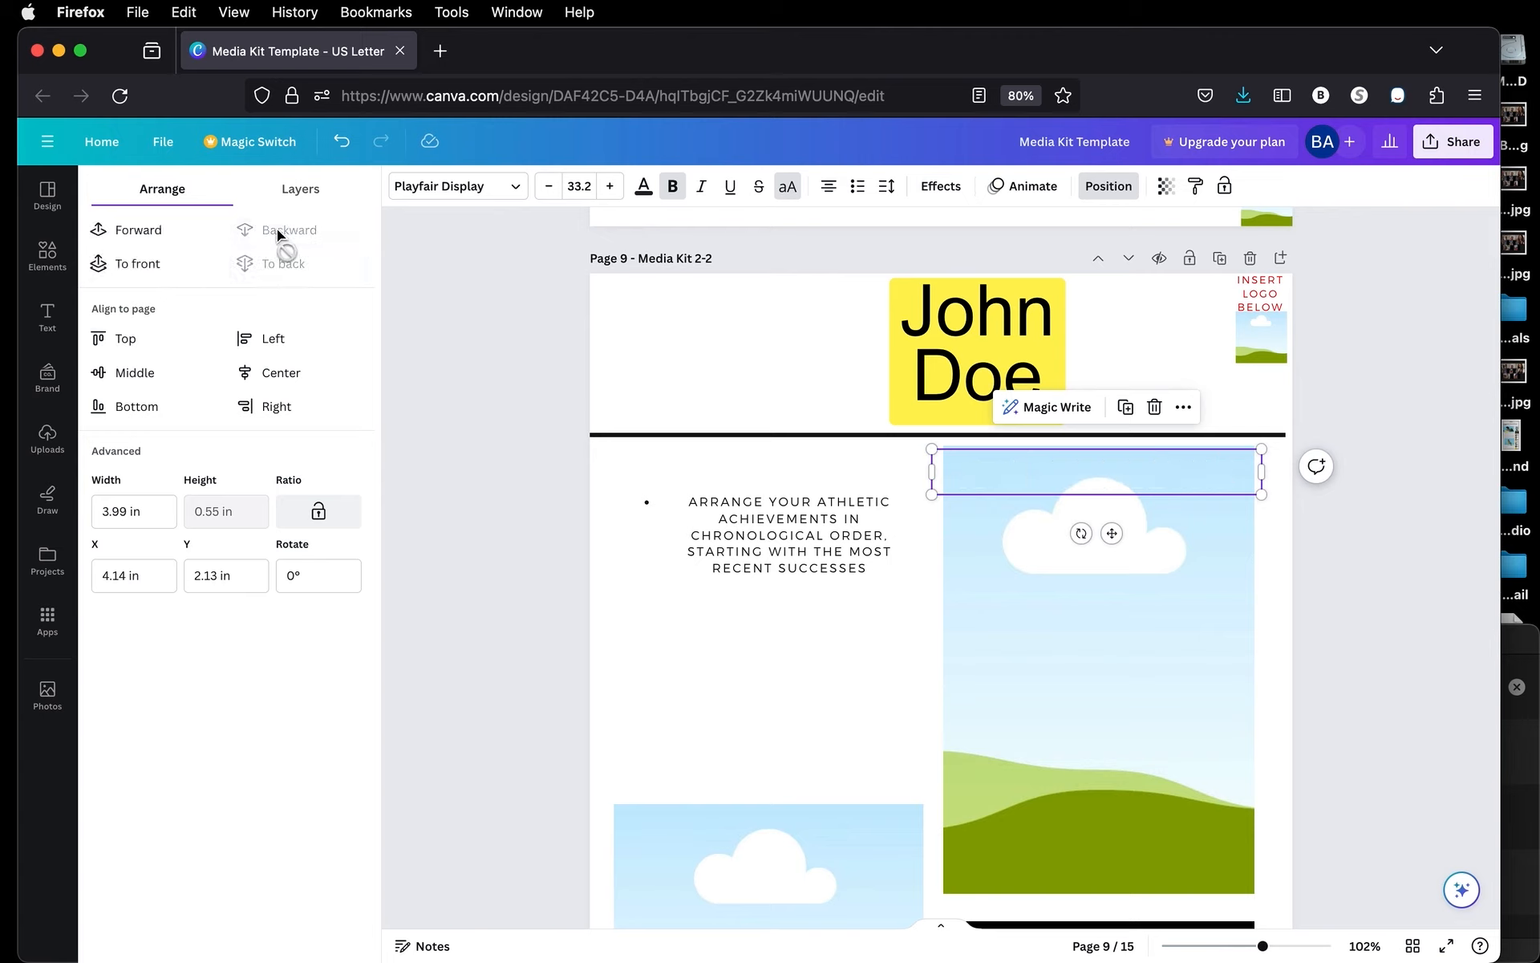
{"action": "left_click", "coordinate": [149, 231]}
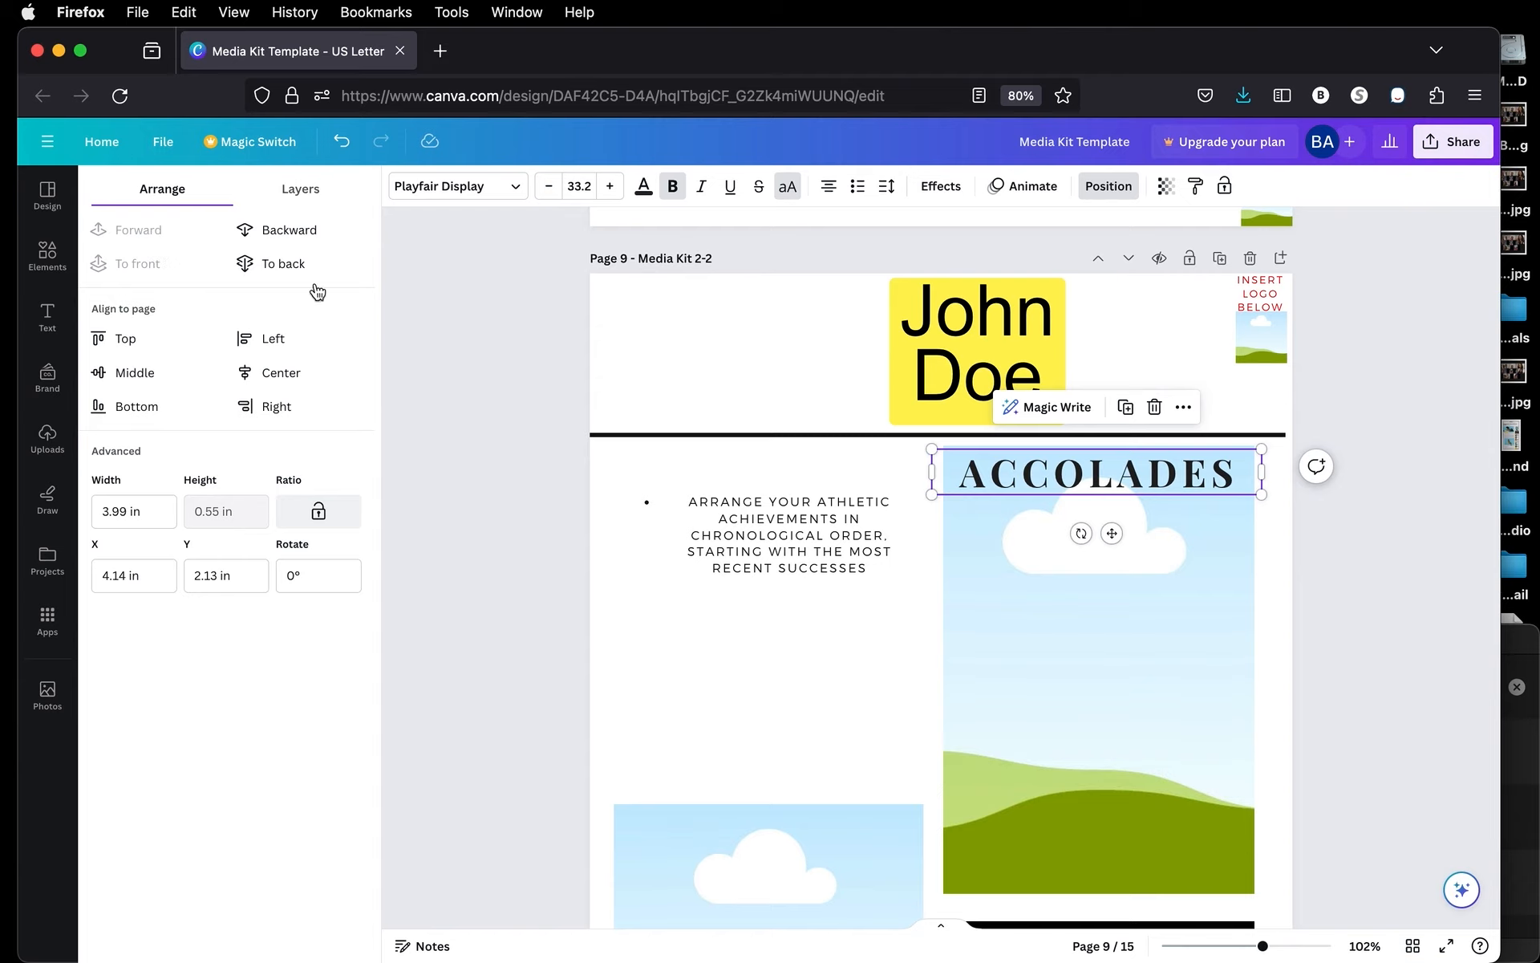
Align the name heading to the horizontal center of page 9 and deselect it
{"action": "left_click", "coordinate": [483, 457]}
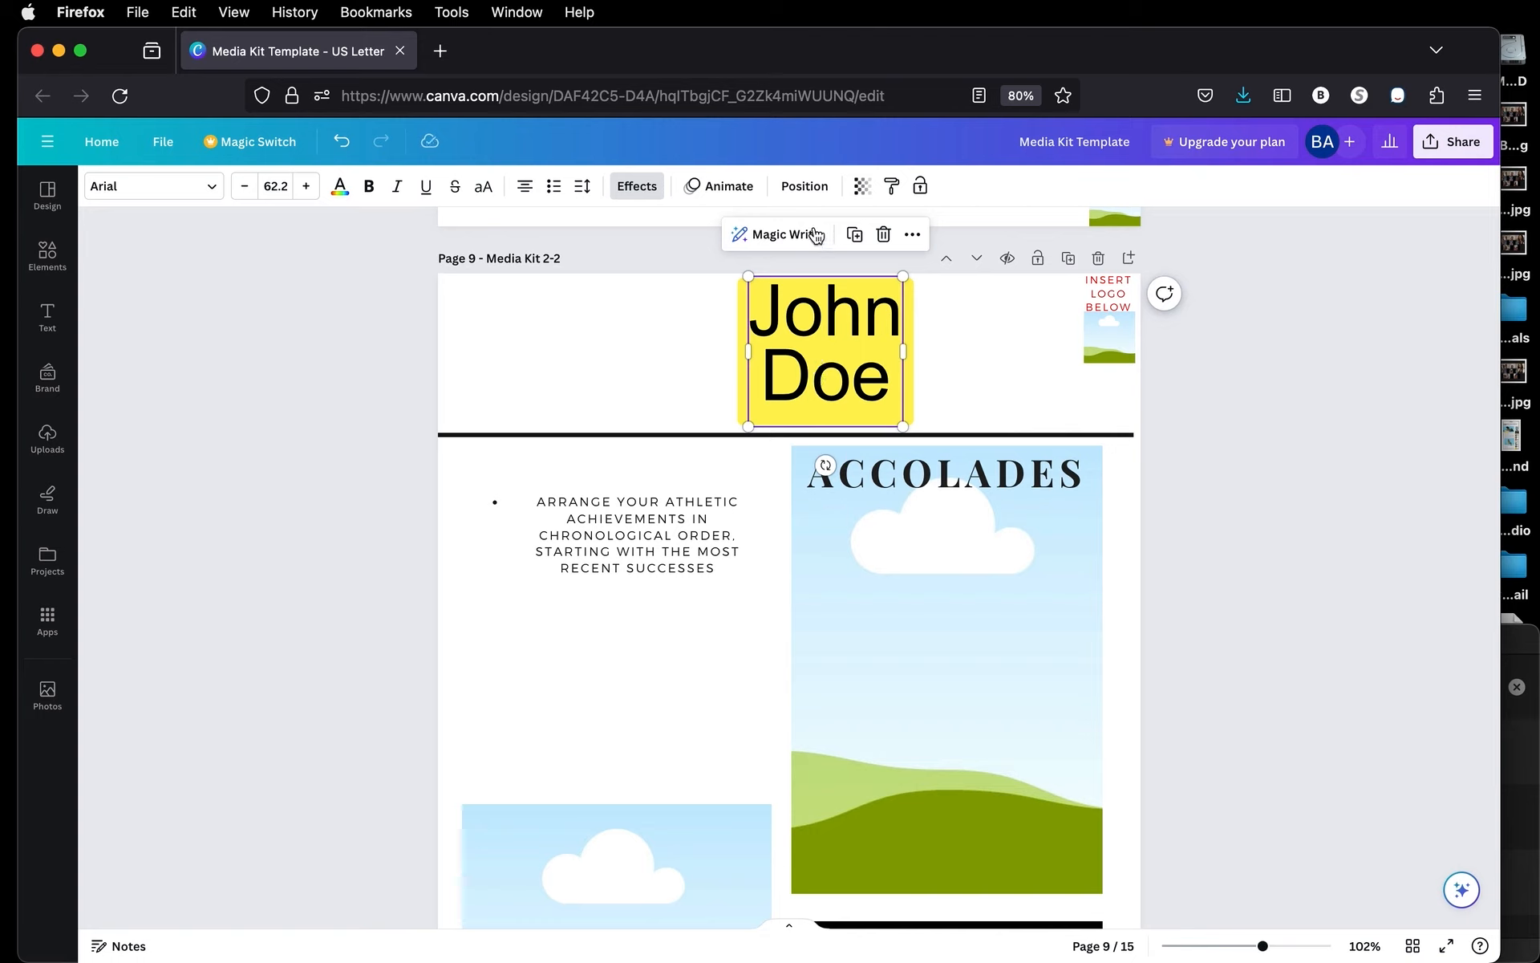
{"action": "left_click", "coordinate": [804, 185]}
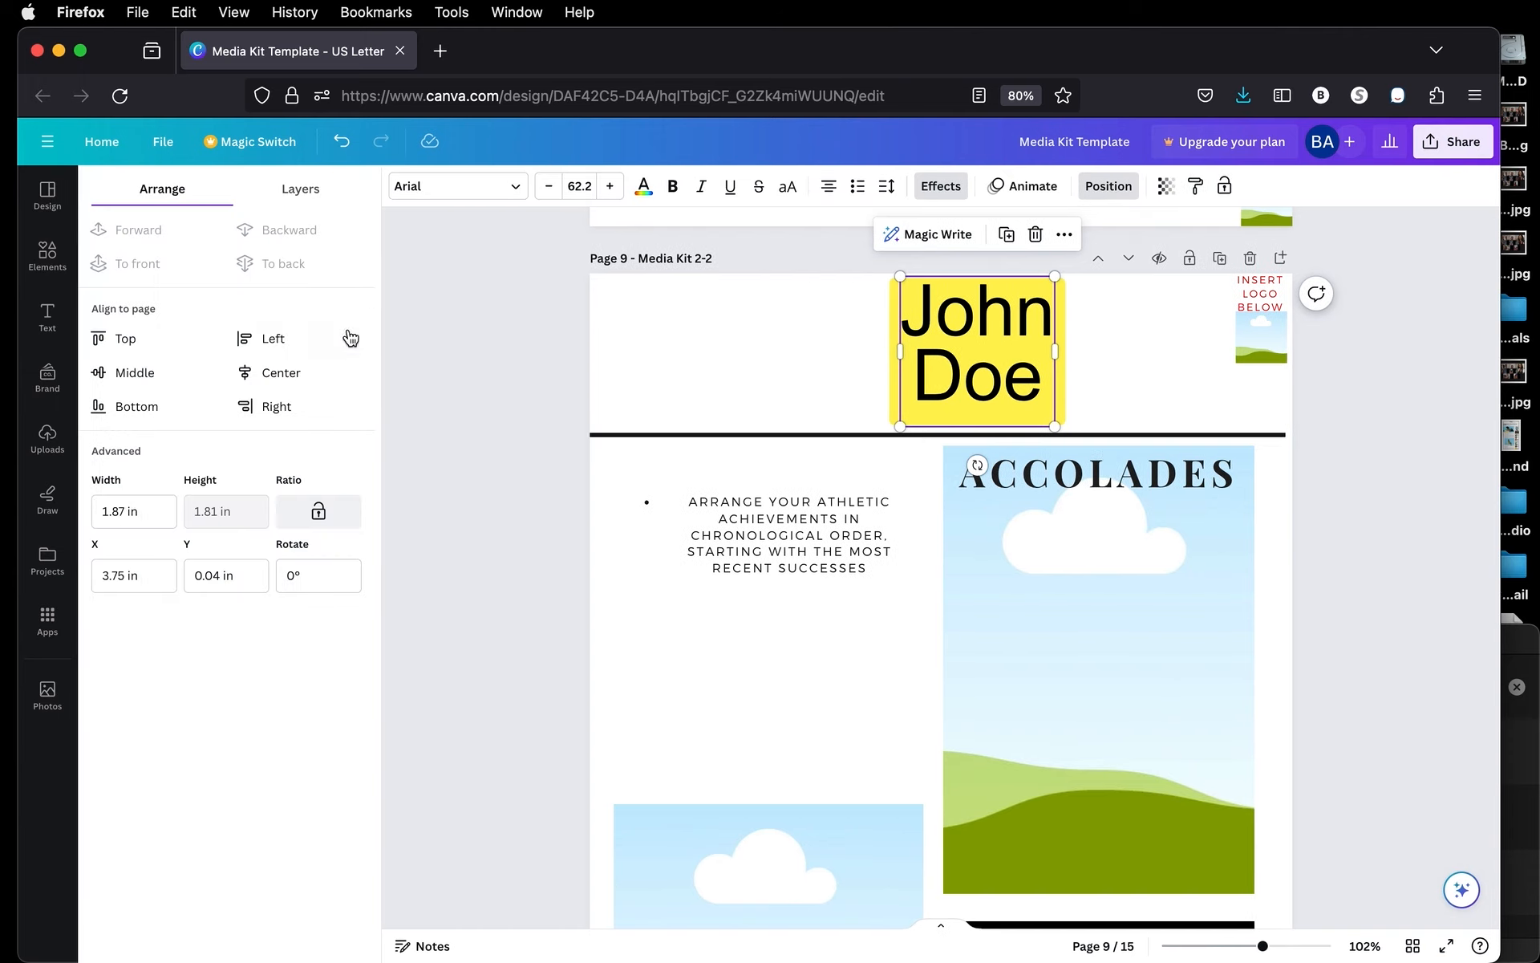
{"action": "left_click", "coordinate": [280, 371]}
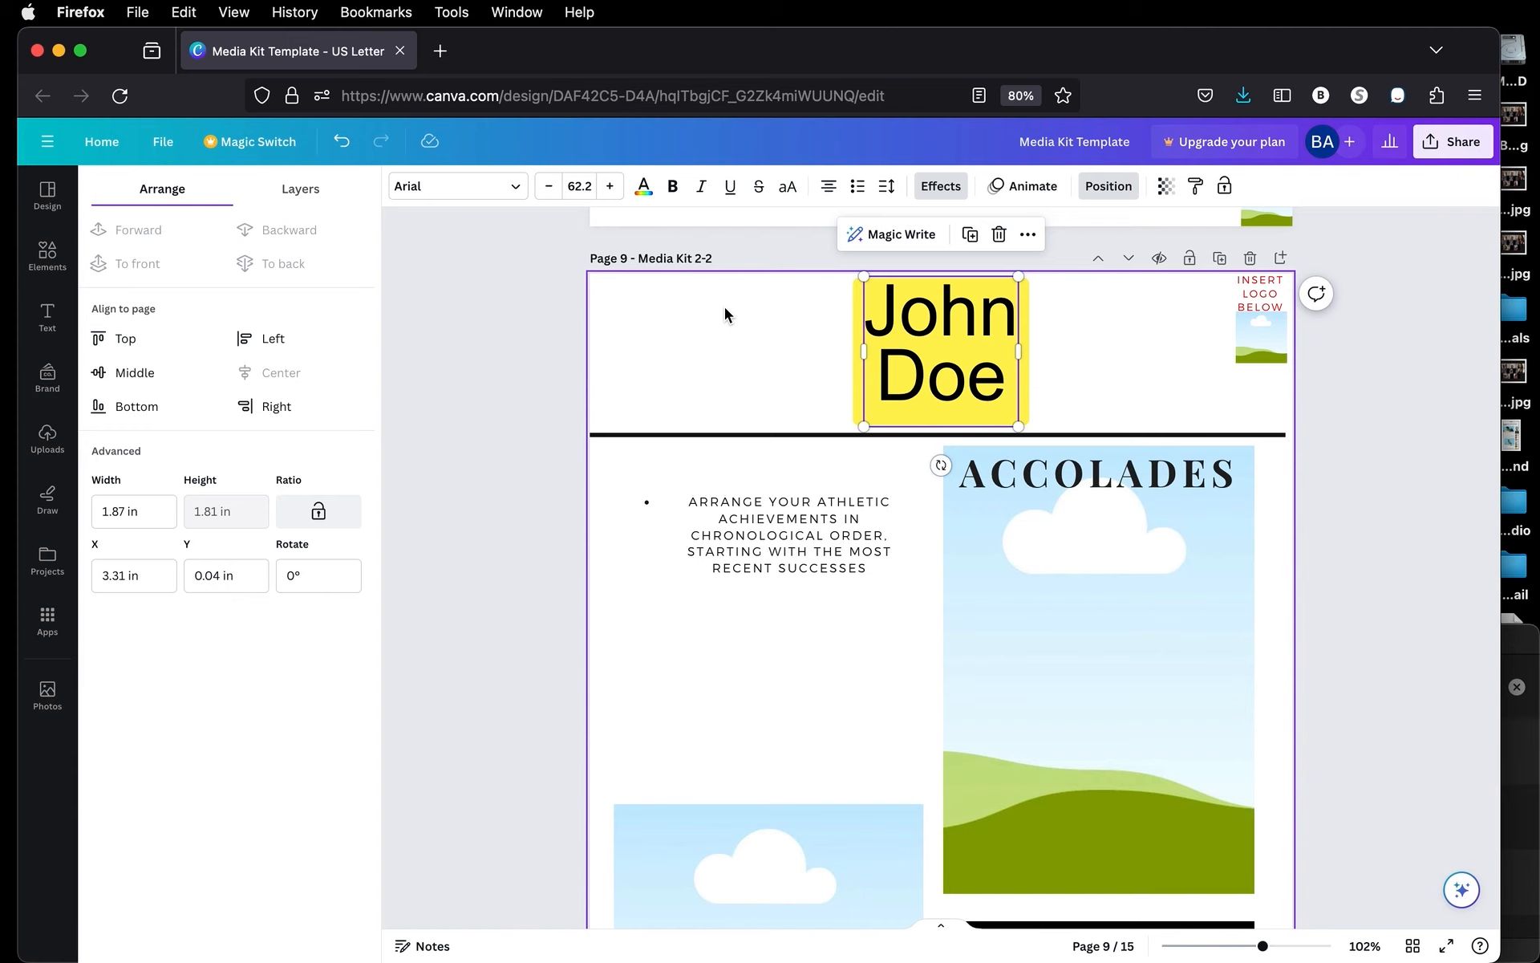
{"action": "scroll", "coordinate": [725, 307], "scroll_direction": "down", "scroll_amount": 3}
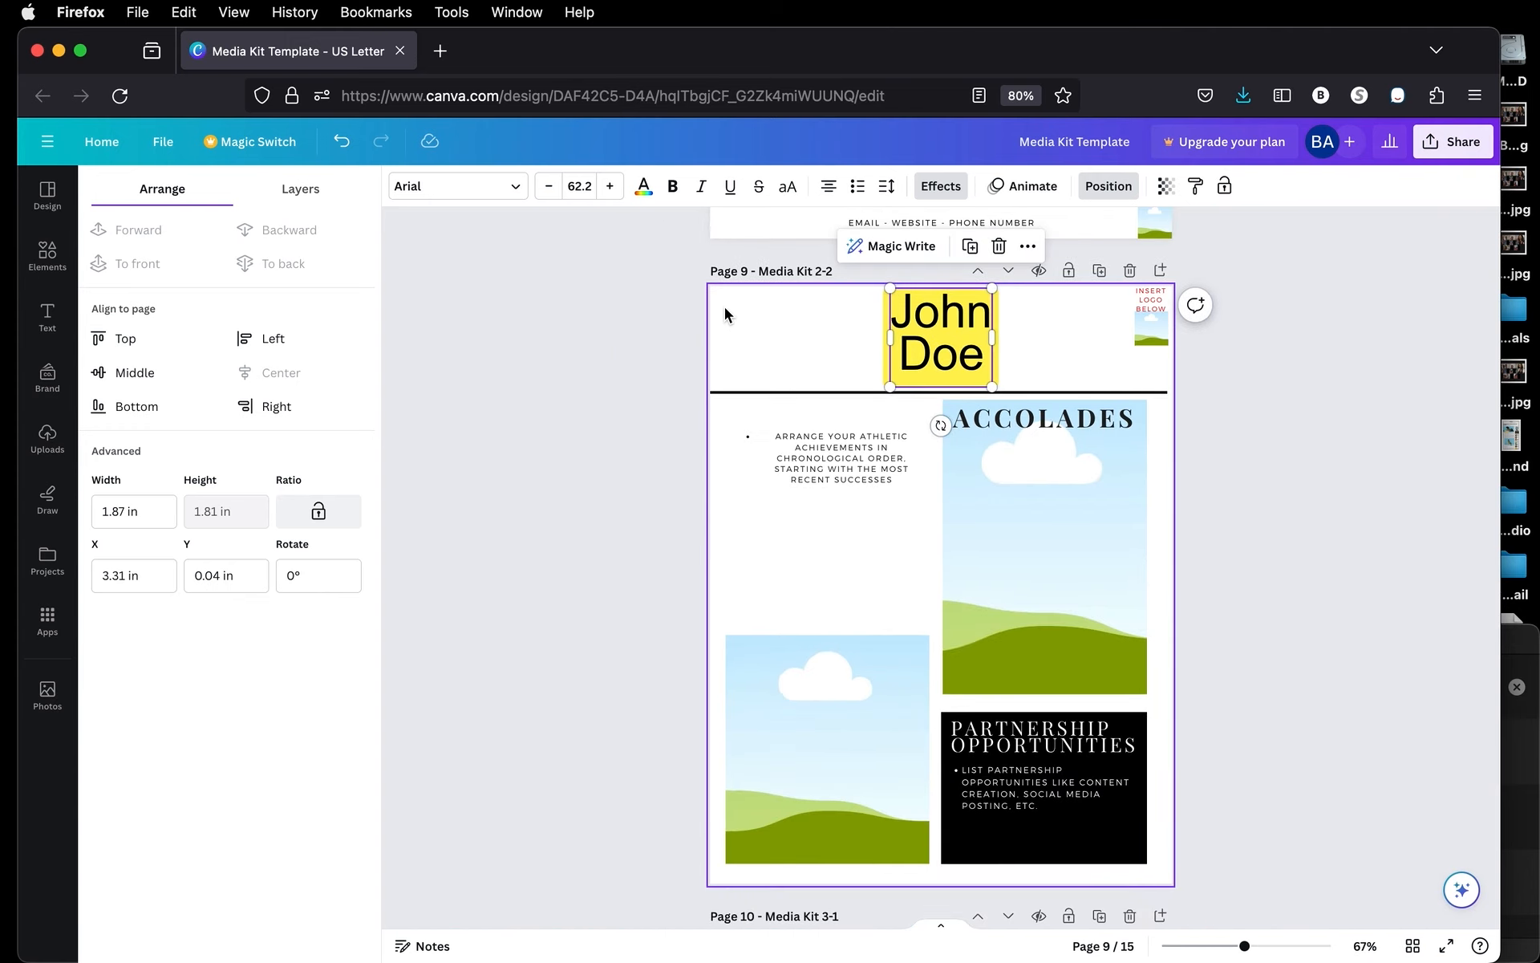
{"action": "left_click", "coordinate": [648, 375]}
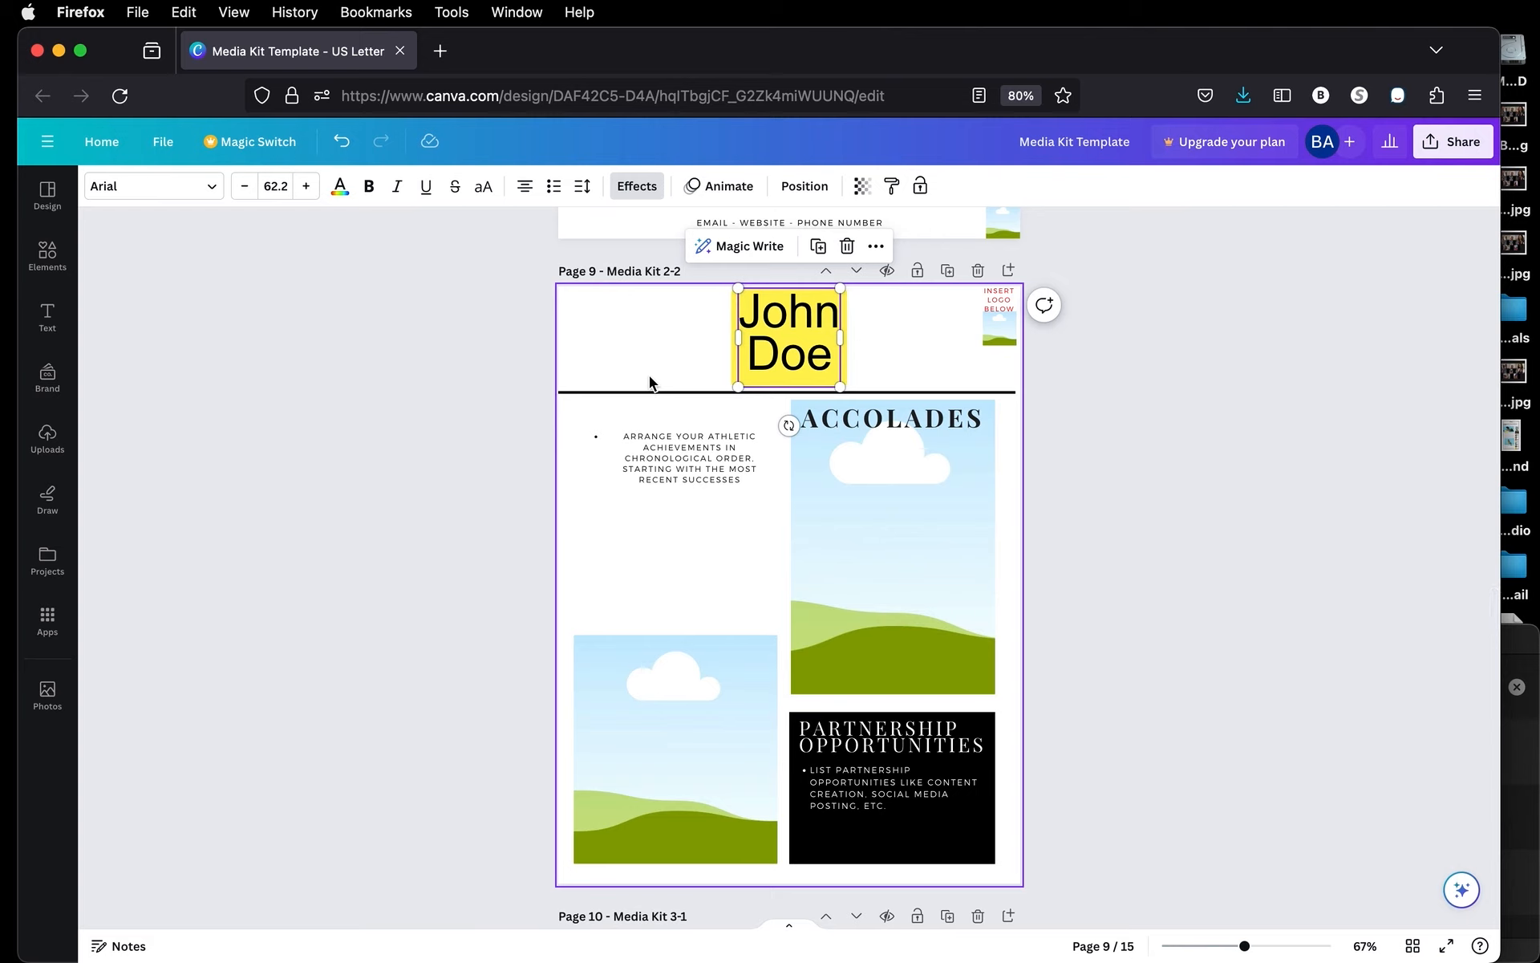
{"action": "left_click", "coordinate": [649, 330]}
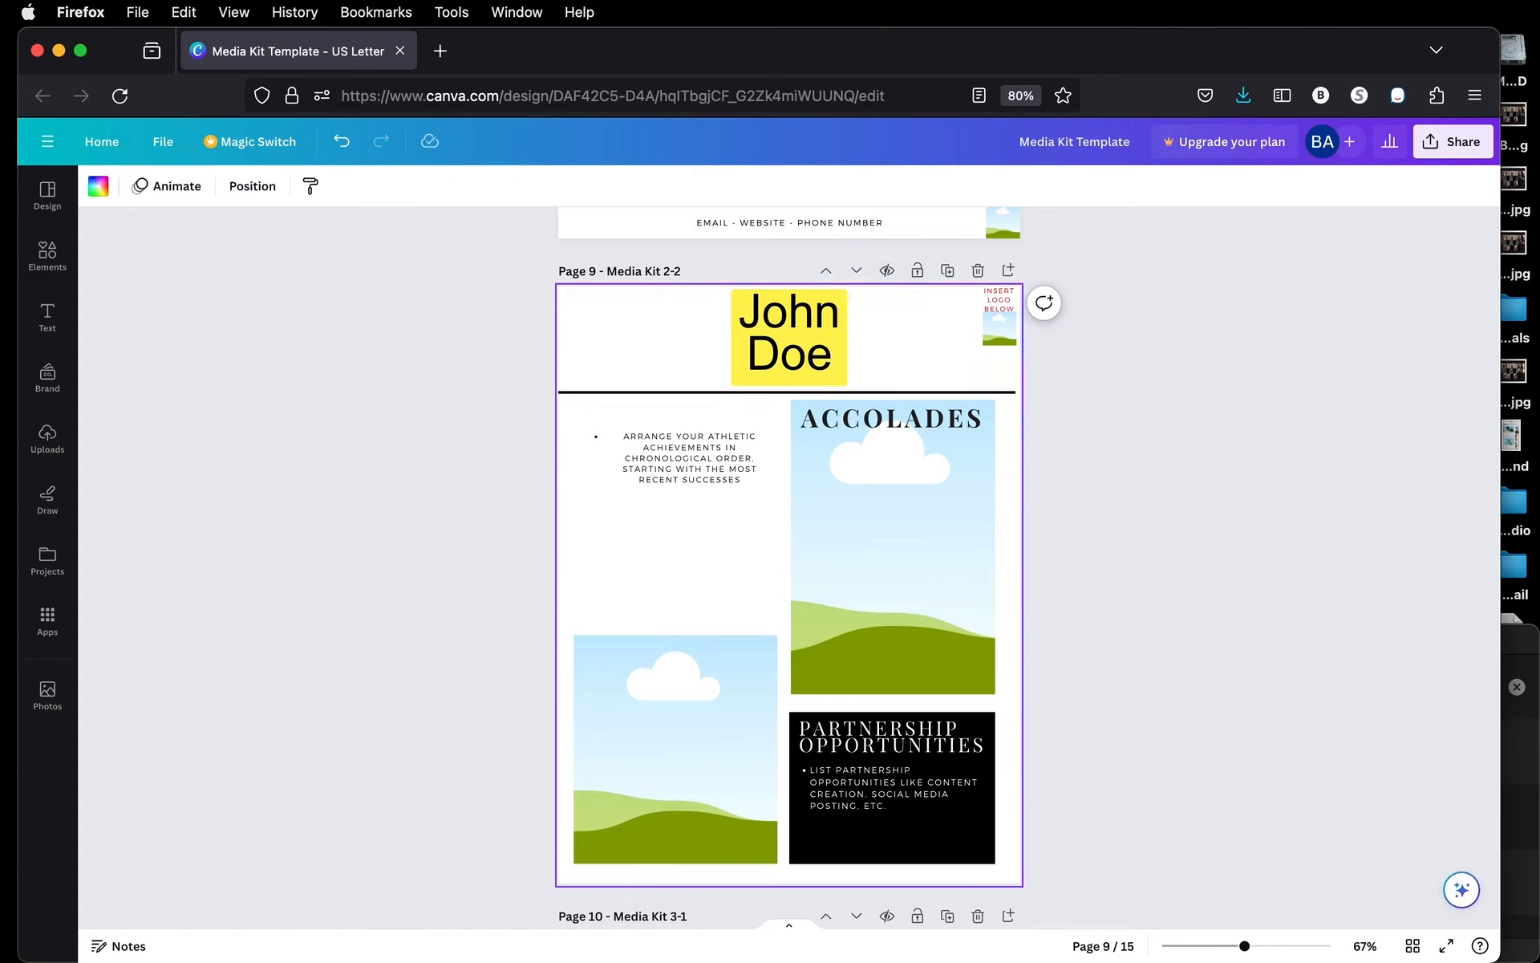